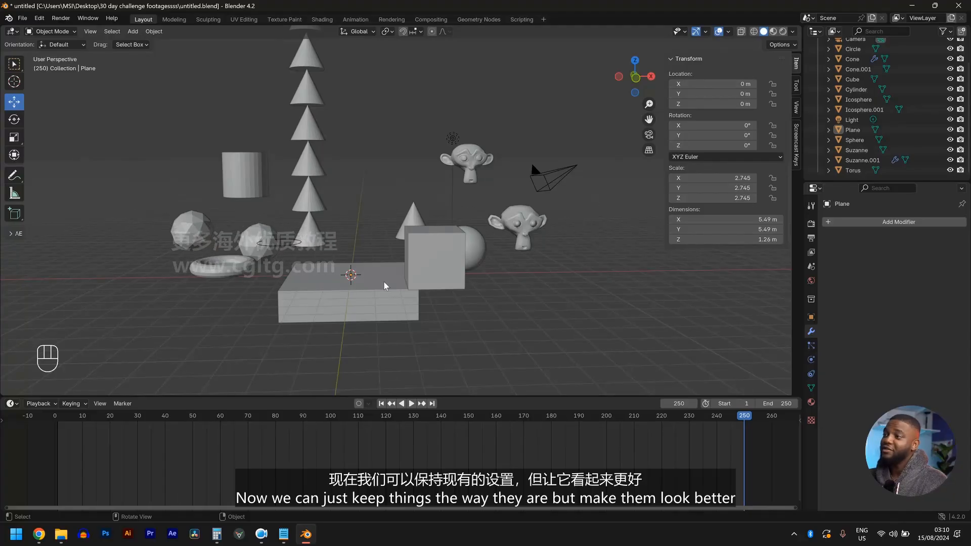
# Add a mesh plane at the world origin and scale it up about 11.24 times as a ground for the scene.
pyautogui.moveTo(531, 161); pyautogui.dragTo(336, 189, button='middle')
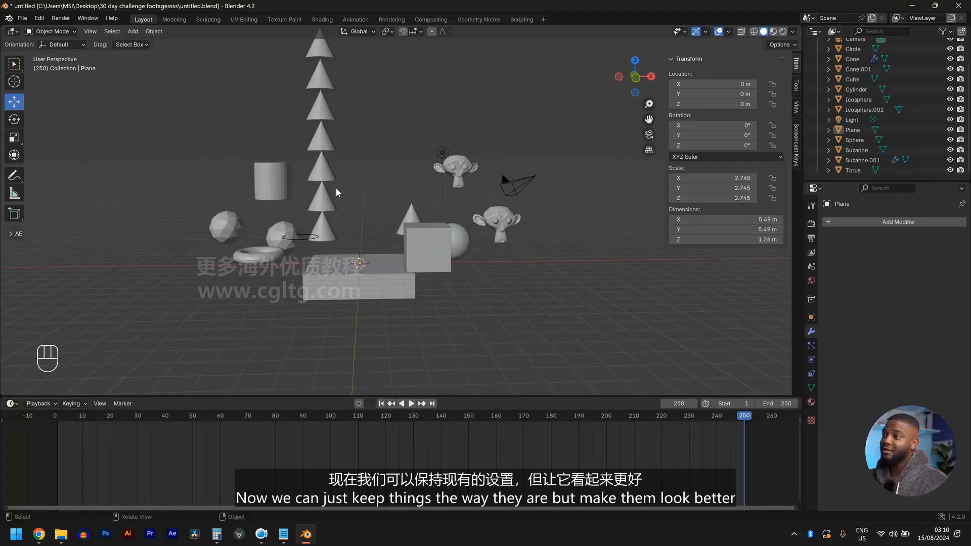
pyautogui.moveTo(350, 148); pyautogui.dragTo(399, 144, button='middle')
pyautogui.scroll(-3, 389, 170)
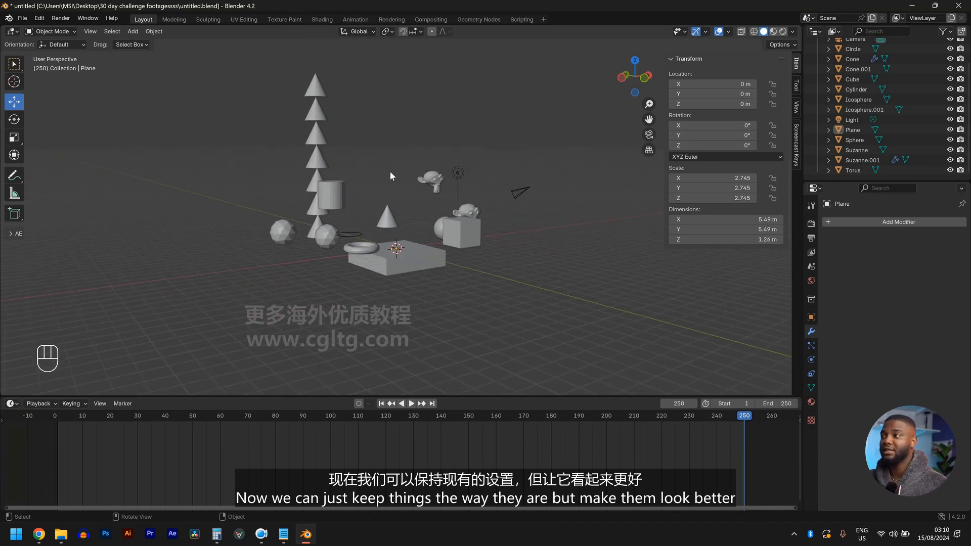
pyautogui.scroll(1, 386, 187)
pyautogui.hotkey('shift', 'a')
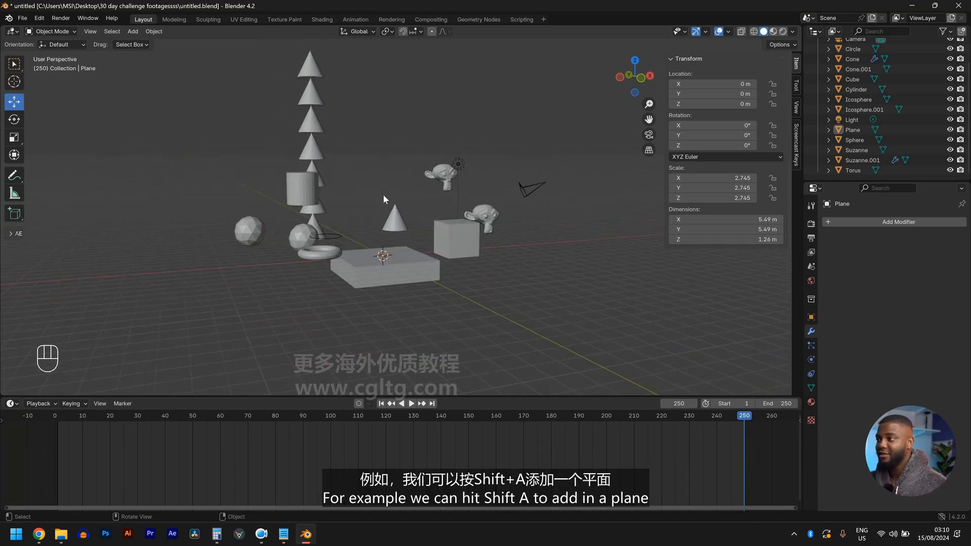
pyautogui.hotkey('shift', 'a')
pyautogui.moveTo(384, 195)
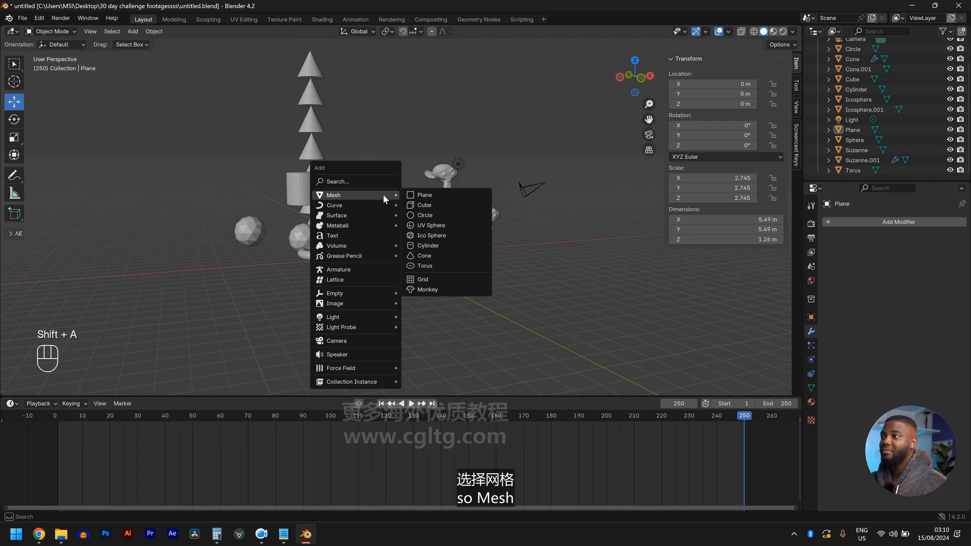
pyautogui.click(420, 195)
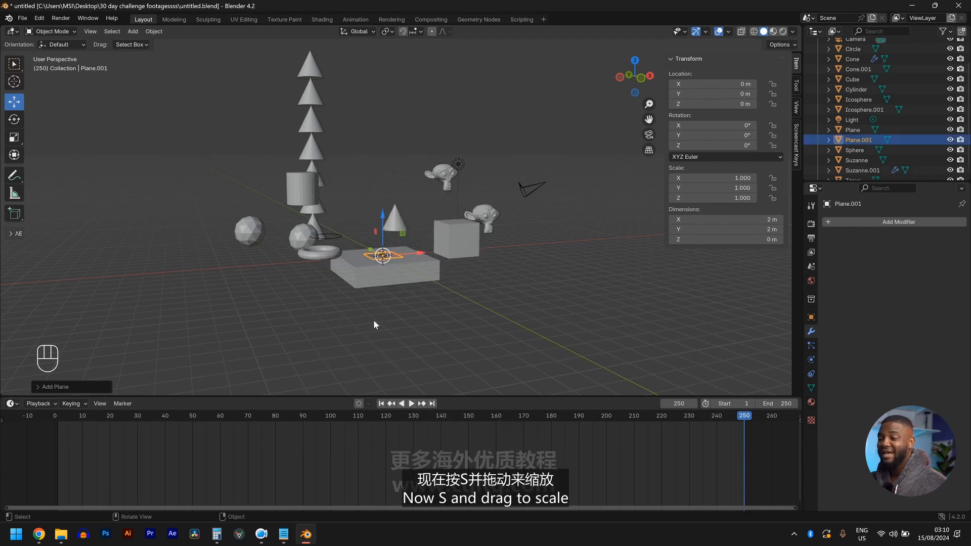
pyautogui.press('s')
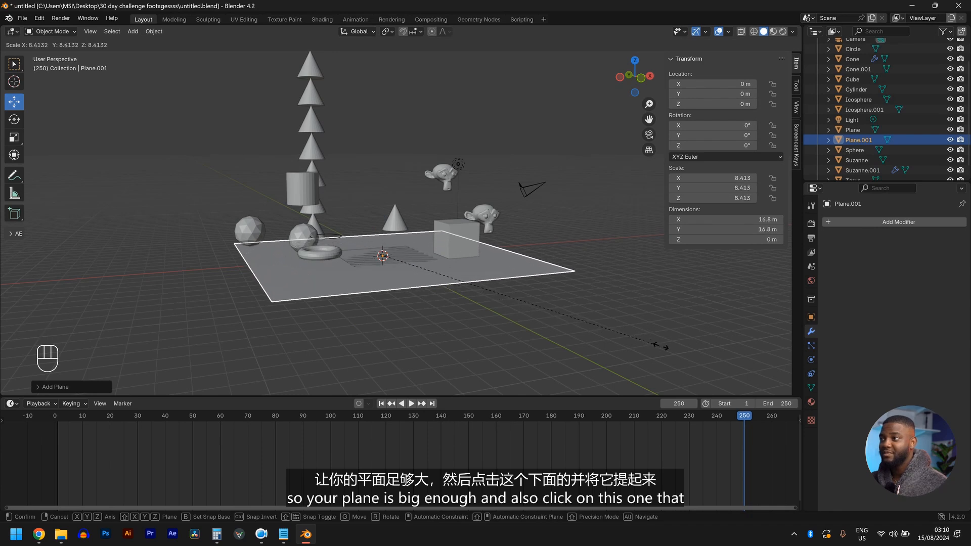
pyautogui.click(752, 375)
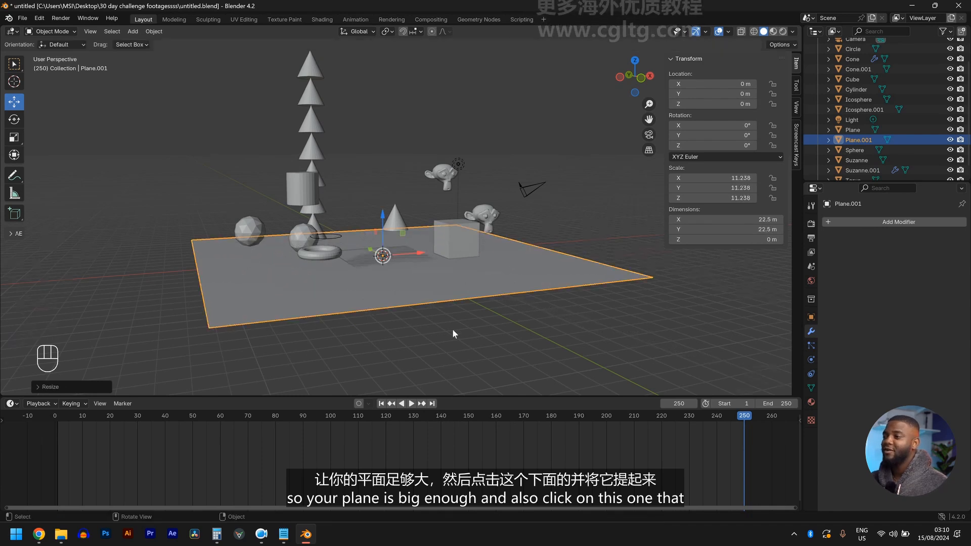
# Raise the thick rectangular slab at the scene's centre so it stands above the new ground plane.
pyautogui.moveTo(342, 286); pyautogui.dragTo(366, 231, button='middle')
pyautogui.click(397, 193)
pyautogui.moveTo(465, 206); pyautogui.dragTo(405, 272, button='middle')
pyautogui.moveTo(362, 268); pyautogui.dragTo(360, 259)
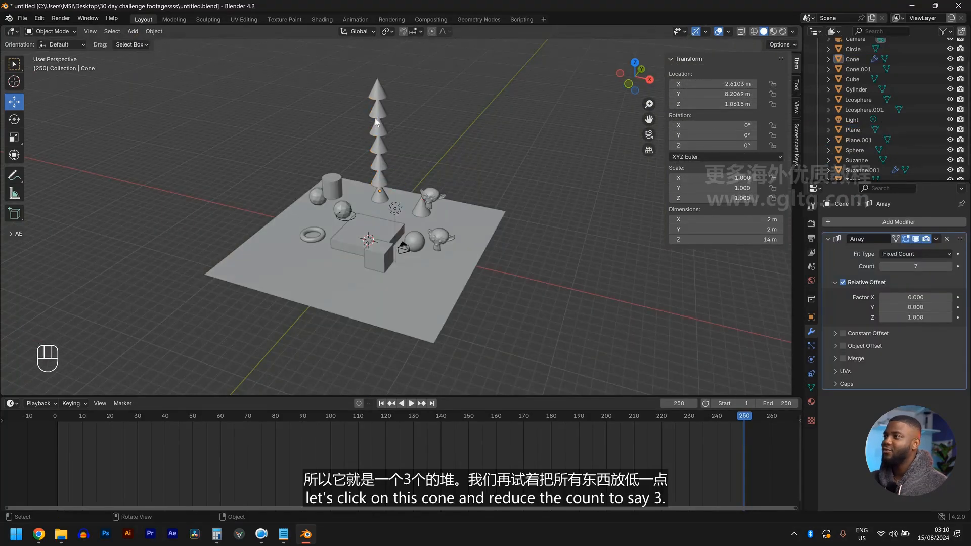
# Set the Array modifier count of the stacked cone to 3.
pyautogui.scroll(3, 382, 120)
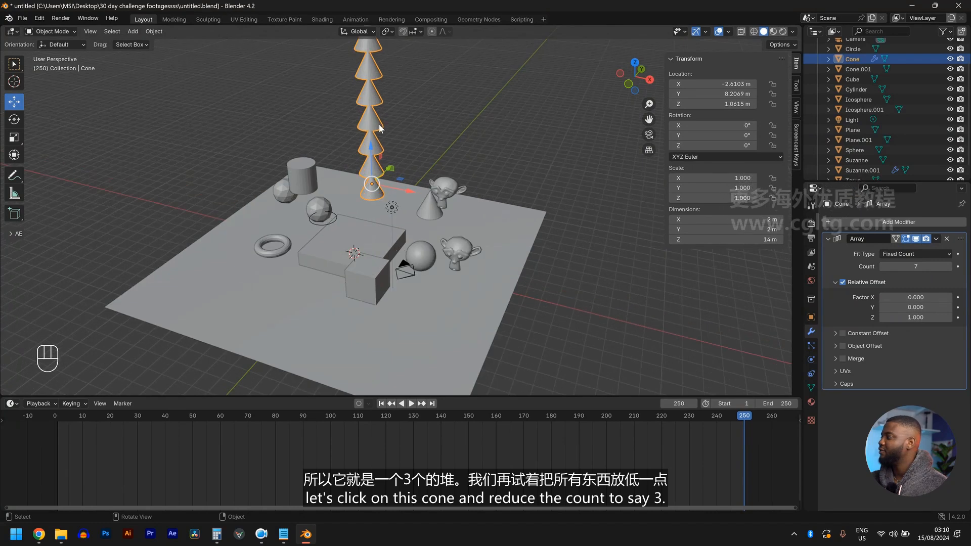
pyautogui.click(881, 265)
pyautogui.click(881, 265)
pyautogui.click(881, 266)
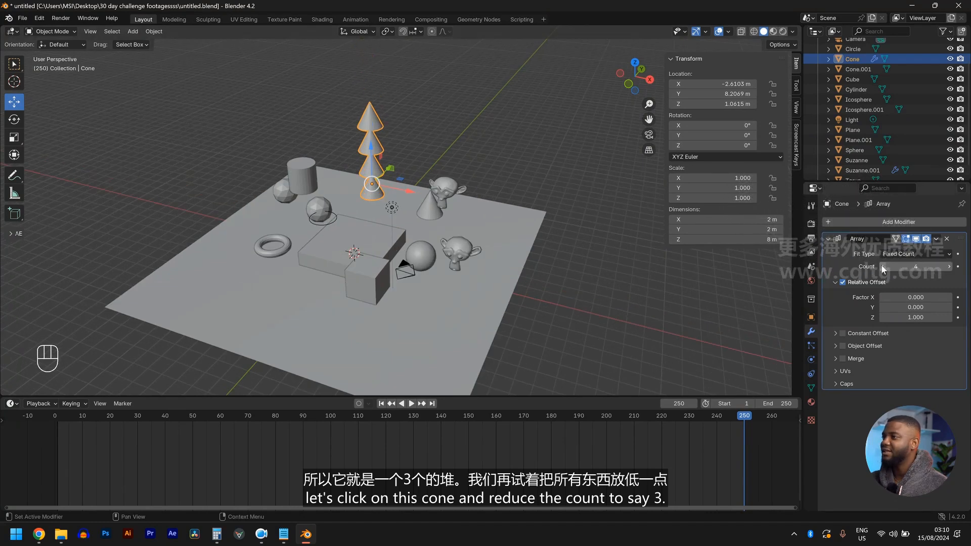
pyautogui.click(881, 265)
pyautogui.moveTo(335, 241); pyautogui.dragTo(390, 227, button='middle')
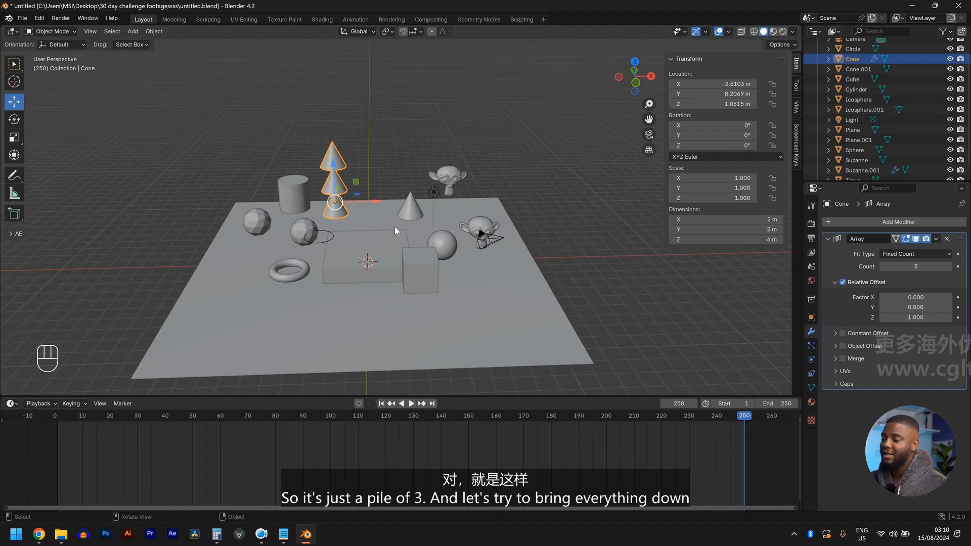
# Examine the object arrangement in the front, right and top orthographic views, ending in the front view.
pyautogui.scroll(-4, 445, 250)
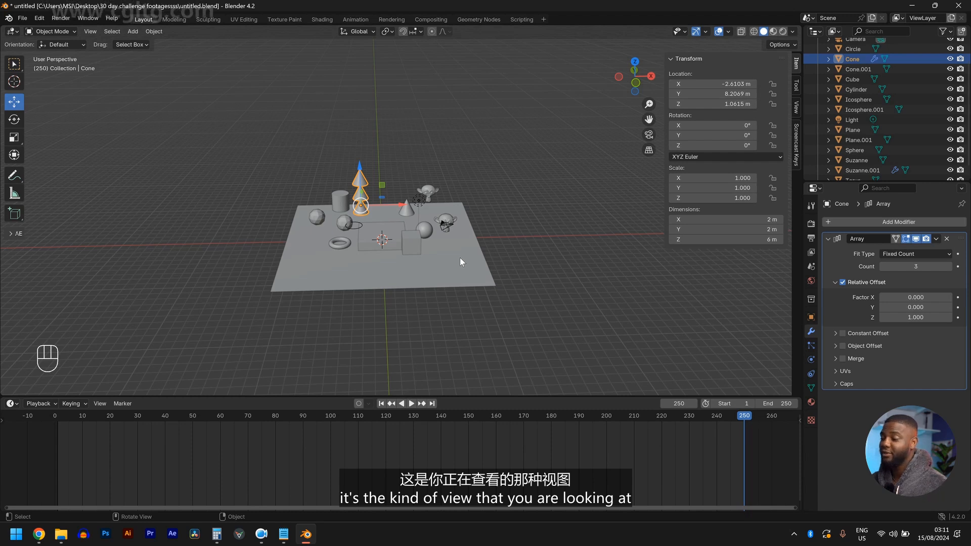
pyautogui.press('KP_1')
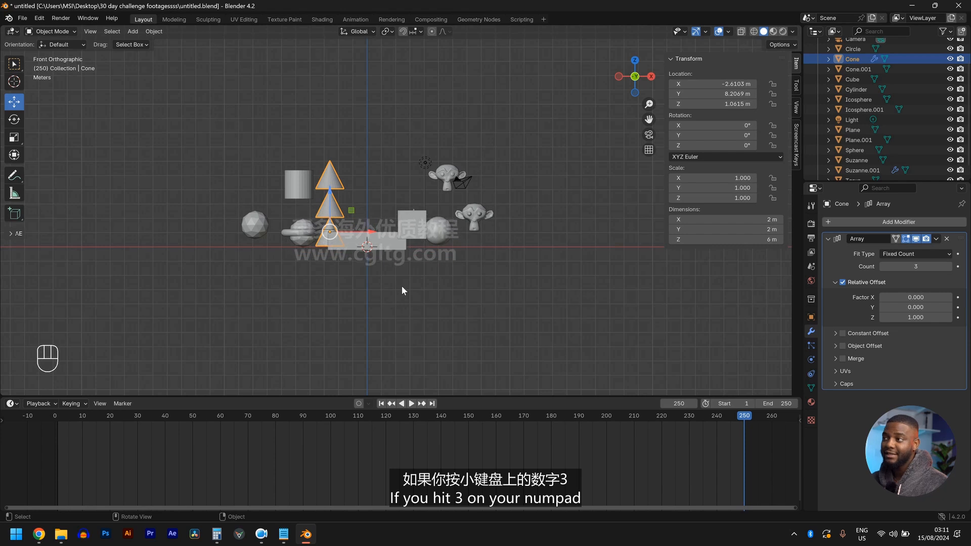
pyautogui.press('KP_3')
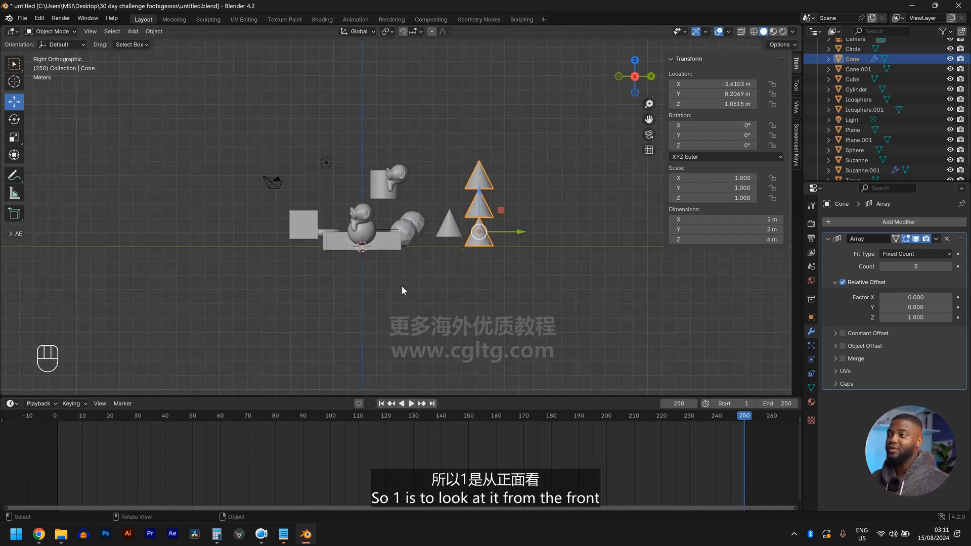
pyautogui.press('KP_1')
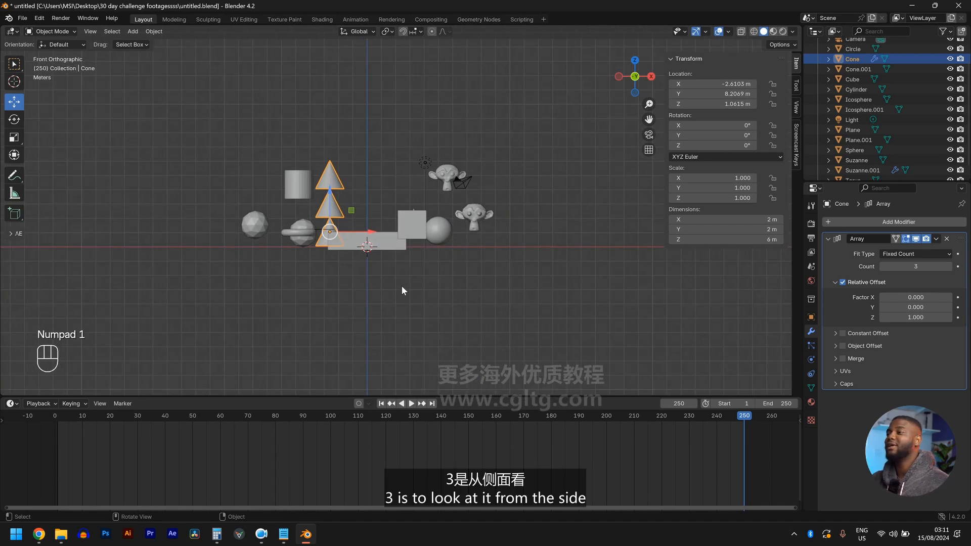
pyautogui.press('KP_3')
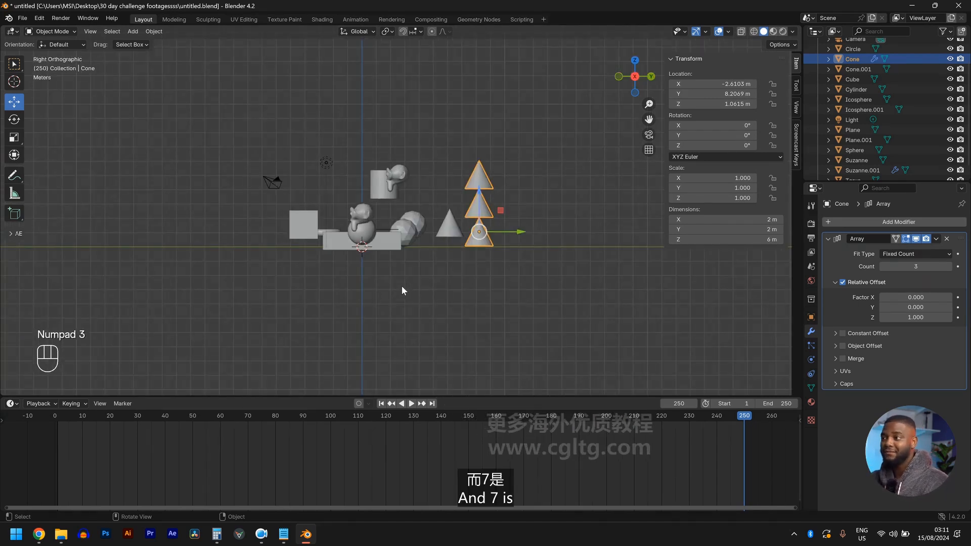
pyautogui.press('KP_7')
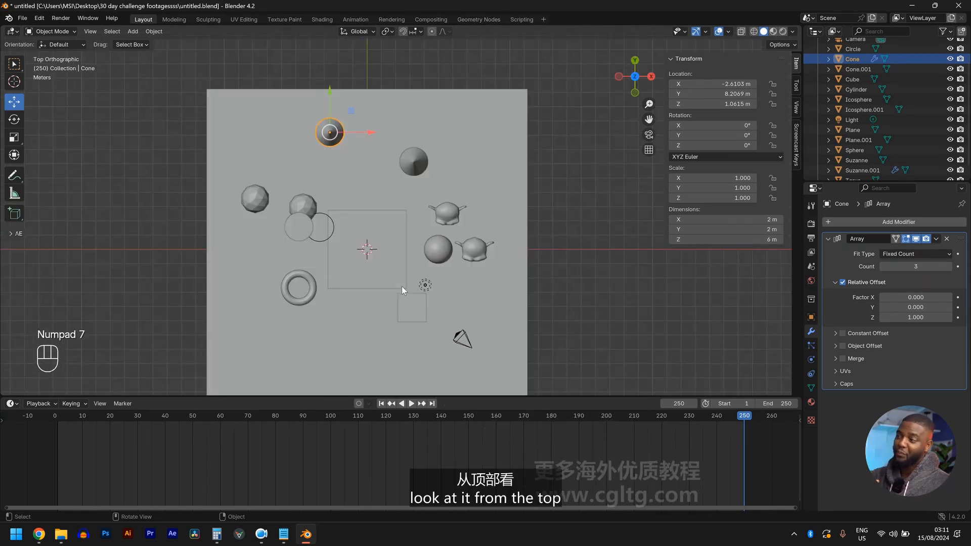
pyautogui.press('KP_1')
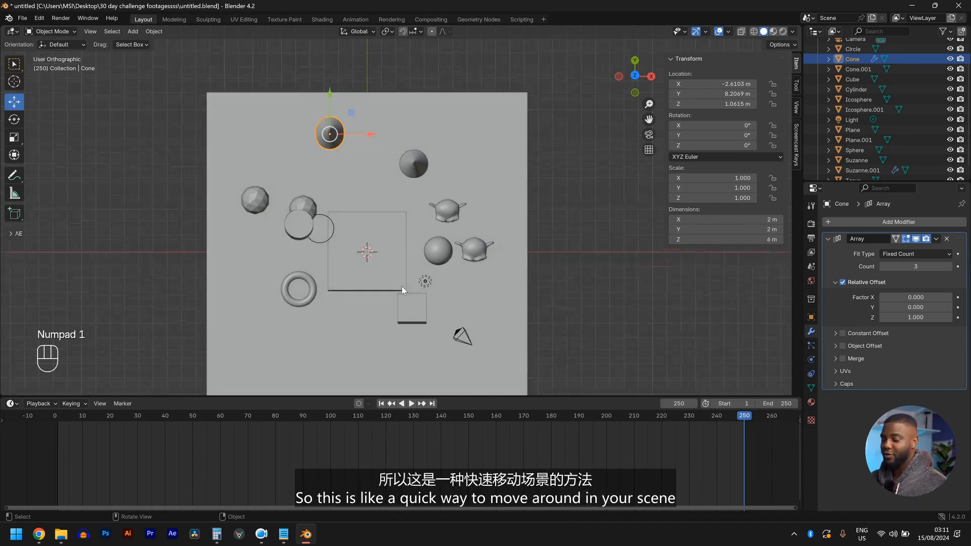
pyautogui.press('KP_3')
pyautogui.press('KP_7')
pyautogui.press('KP_1')
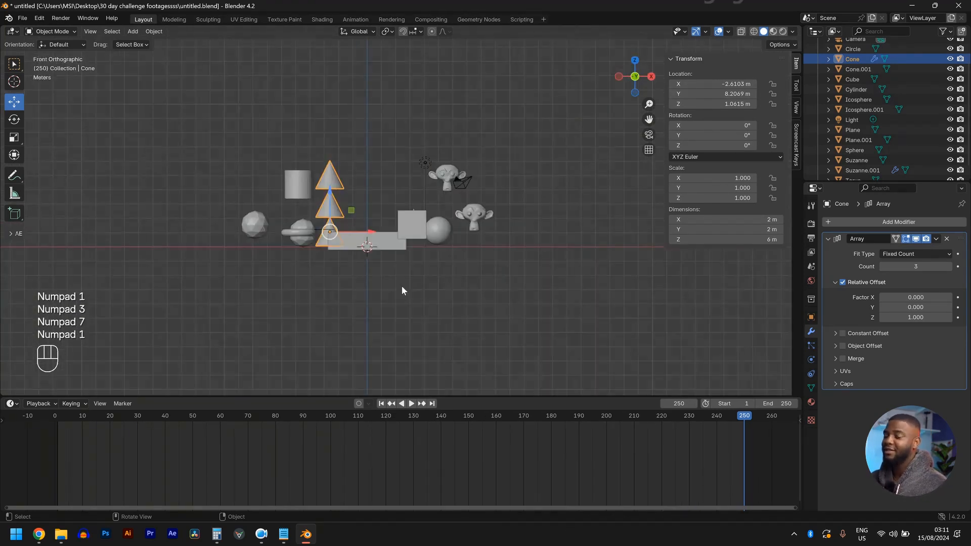
pyautogui.press('KP_1')
# Lower the floating outermost icosphere and the cylinder vertically onto the ground, with the cylinder at about Z 1.09 m.
pyautogui.scroll(4, 404, 211)
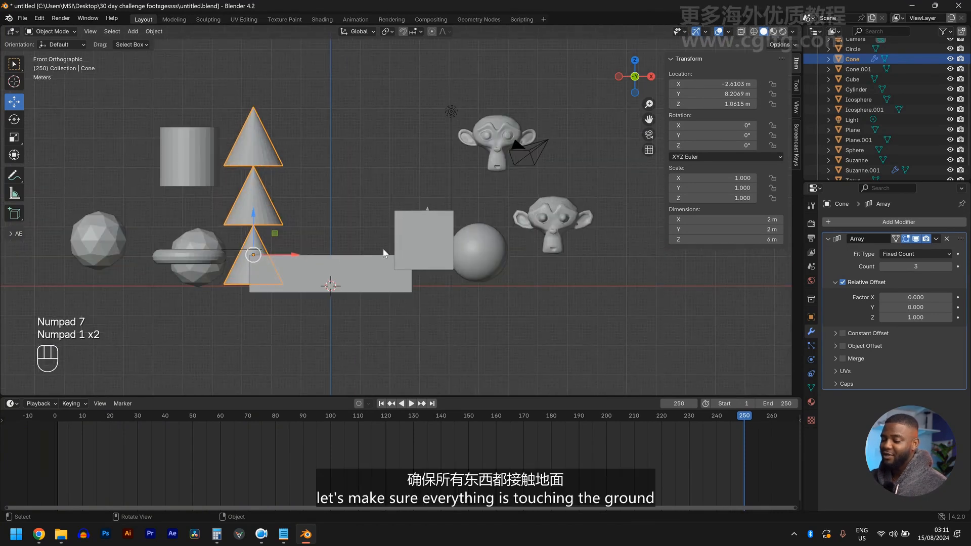
pyautogui.keyDown('shift'); pyautogui.moveTo(327, 265); pyautogui.dragTo(493, 232, button='middle'); pyautogui.keyUp('shift')
pyautogui.scroll(4, 235, 270)
pyautogui.scroll(-6, 246, 325)
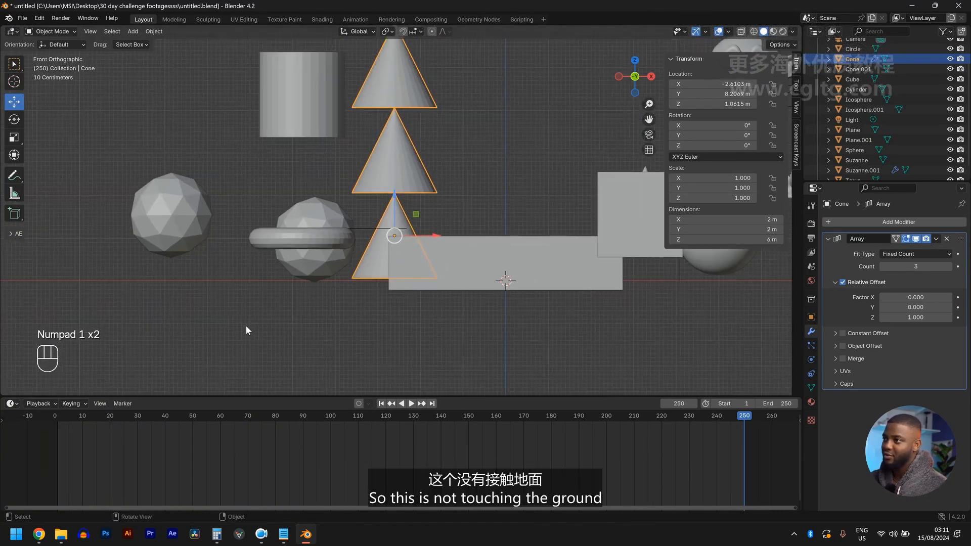
pyautogui.click(275, 209)
pyautogui.scroll(2, 278, 223)
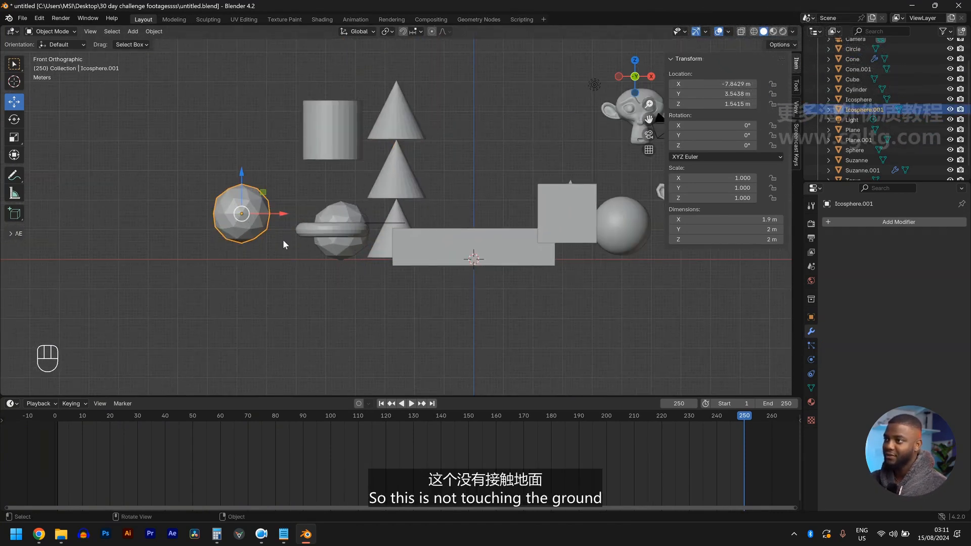
pyautogui.moveTo(244, 179); pyautogui.dragTo(244, 194)
pyautogui.click(339, 135)
pyautogui.moveTo(332, 92); pyautogui.dragTo(321, 190)
# In the top view, move the cylinder along Y to about -2.67 m so it sits inside the torus.
pyautogui.moveTo(321, 226); pyautogui.dragTo(423, 254, button='middle')
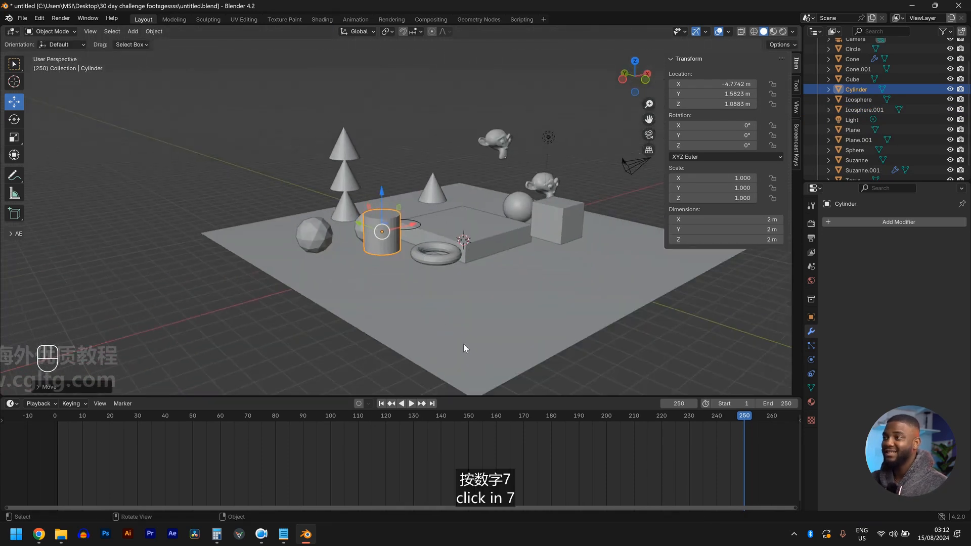
pyautogui.press('KP_7')
pyautogui.click(431, 175)
pyautogui.moveTo(419, 121); pyautogui.dragTo(411, 248)
# Scale the torus uniformly to about 1.33 so it surrounds the cylinder with a gap.
pyautogui.moveTo(454, 269); pyautogui.dragTo(475, 163, button='middle')
pyautogui.scroll(1, 476, 163)
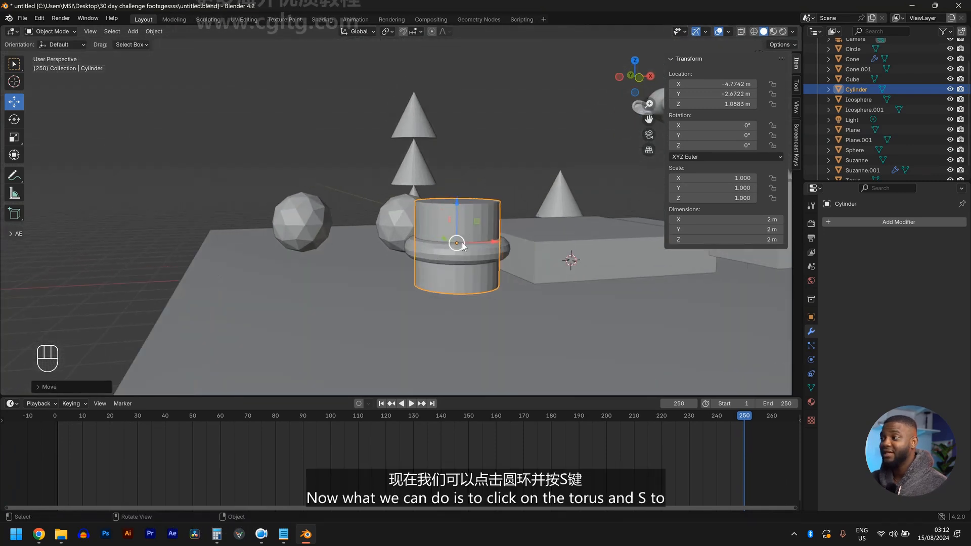
pyautogui.click(472, 260)
pyautogui.moveTo(472, 260); pyautogui.dragTo(480, 276, button='middle')
pyautogui.press('s')
pyautogui.click(565, 326)
pyautogui.moveTo(565, 325); pyautogui.dragTo(572, 350, button='middle')
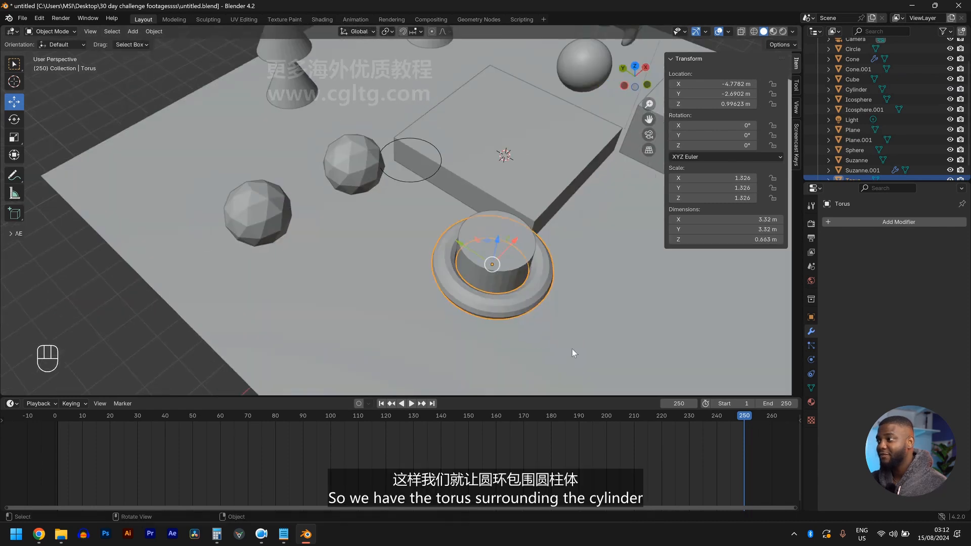
pyautogui.scroll(1, 563, 334)
pyautogui.keyDown('shift'); pyautogui.moveTo(569, 277); pyautogui.dragTo(515, 233, button='middle'); pyautogui.keyUp('shift')
pyautogui.scroll(4, 475, 275)
pyautogui.moveTo(579, 320); pyautogui.dragTo(526, 291, button='middle')
pyautogui.scroll(-8, 576, 281)
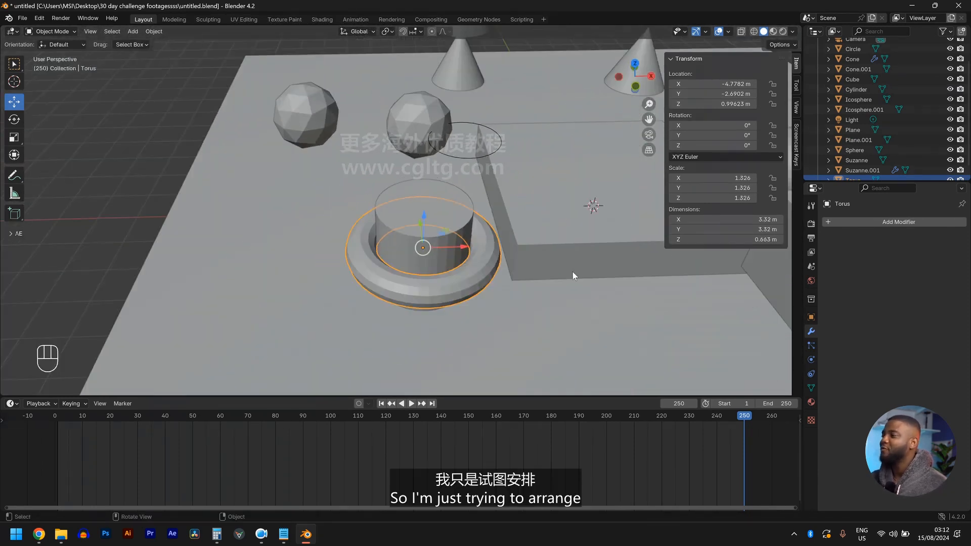
# Move the stack of three cones along Y to about 5.3 m, closer to the slab.
pyautogui.click(522, 310)
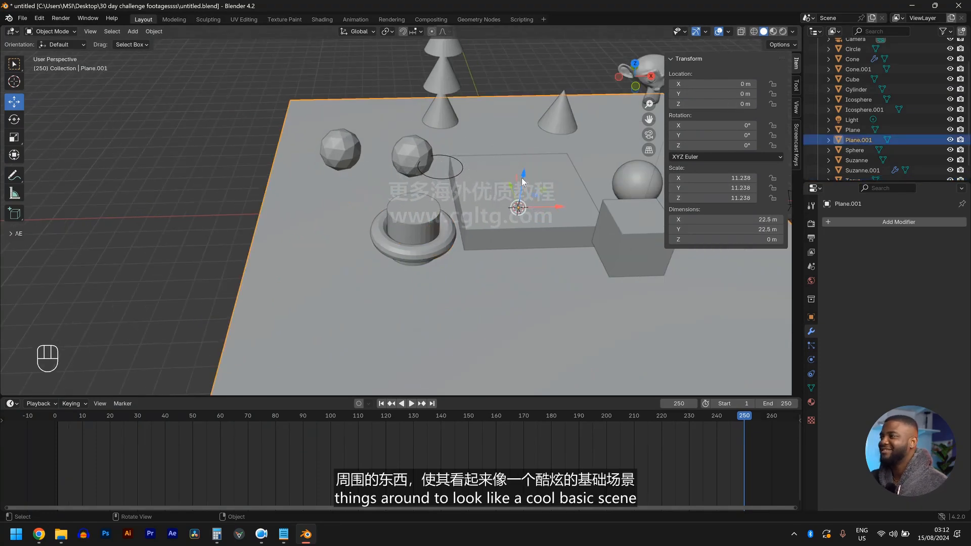
pyautogui.moveTo(476, 161); pyautogui.dragTo(673, 205, button='middle')
pyautogui.moveTo(560, 205); pyautogui.dragTo(268, 172, button='middle')
pyautogui.click(418, 114)
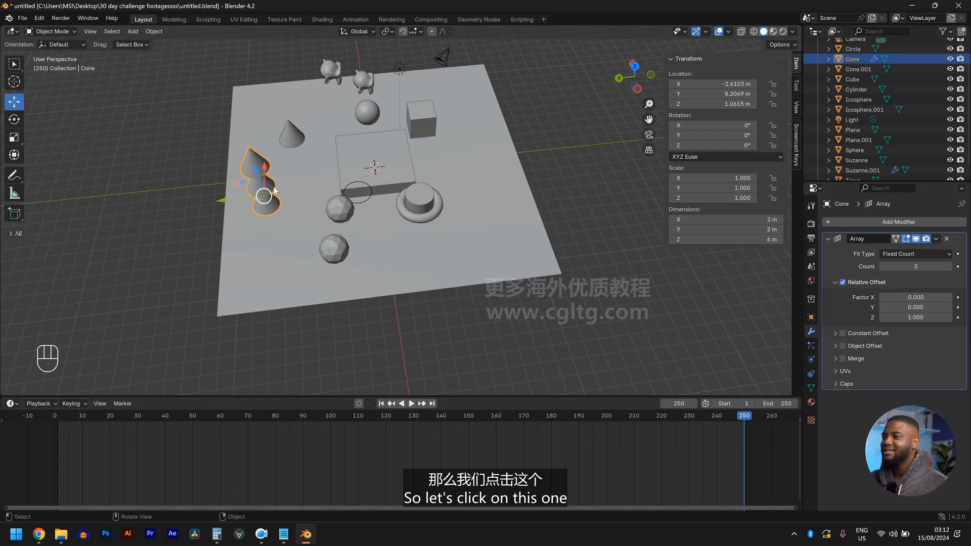
pyautogui.moveTo(225, 199); pyautogui.dragTo(283, 196)
# Select the camera and check its framing by switching in and out of the camera view.
pyautogui.scroll(-1, 408, 238)
pyautogui.scroll(-3, 412, 229)
pyautogui.moveTo(411, 228); pyautogui.dragTo(382, 211, button='middle')
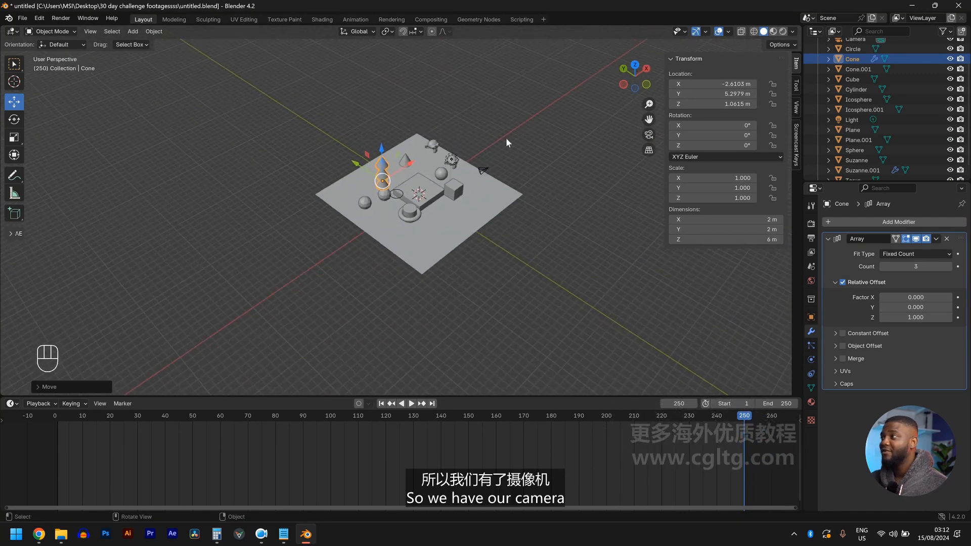
pyautogui.scroll(3, 506, 137)
pyautogui.click(535, 143)
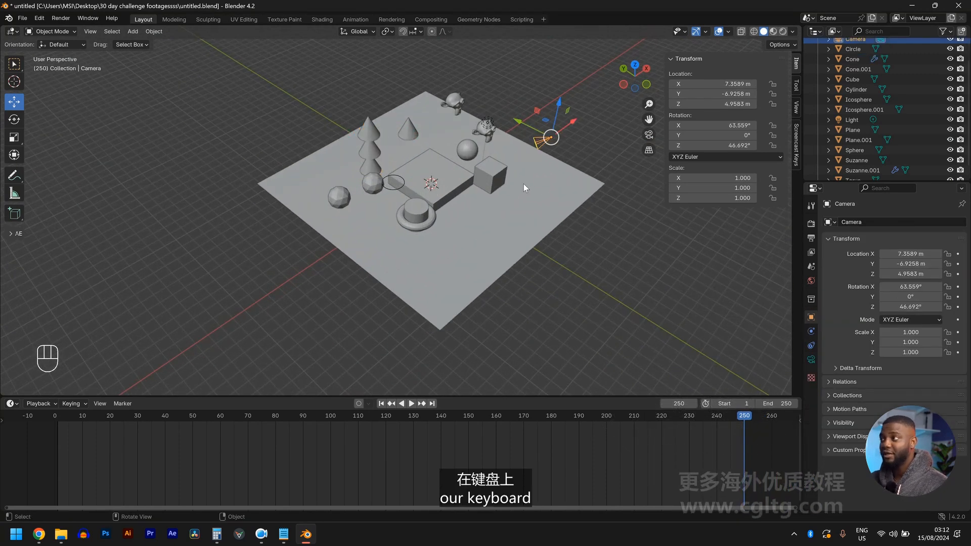
pyautogui.press('KP_0')
pyautogui.press('KP_0')
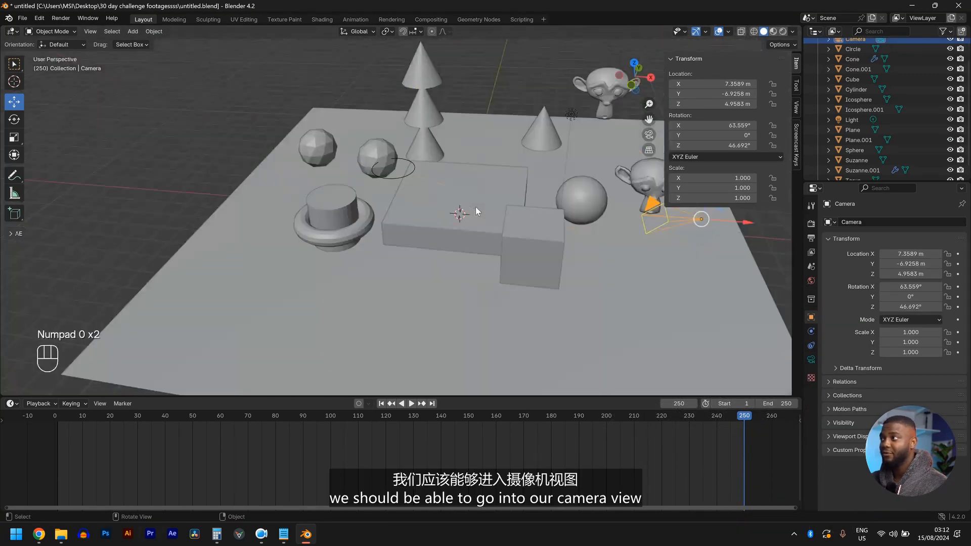
pyautogui.press('KP_0')
pyautogui.press('KP_0')
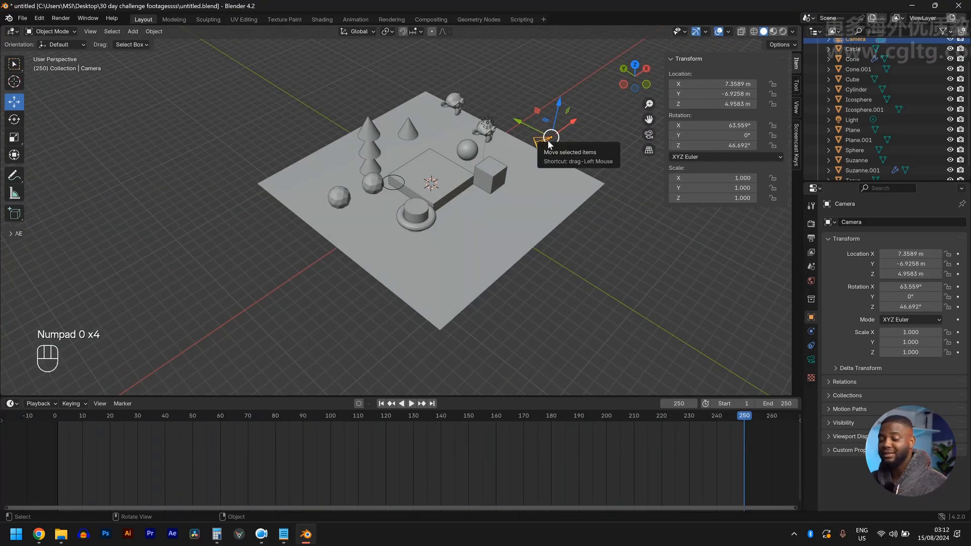
# View the scene from the front, right side and top, and finish looking through the camera.
pyautogui.press('KP_1')
pyautogui.press('KP_3')
pyautogui.press('KP_7')
pyautogui.press('KP_0')
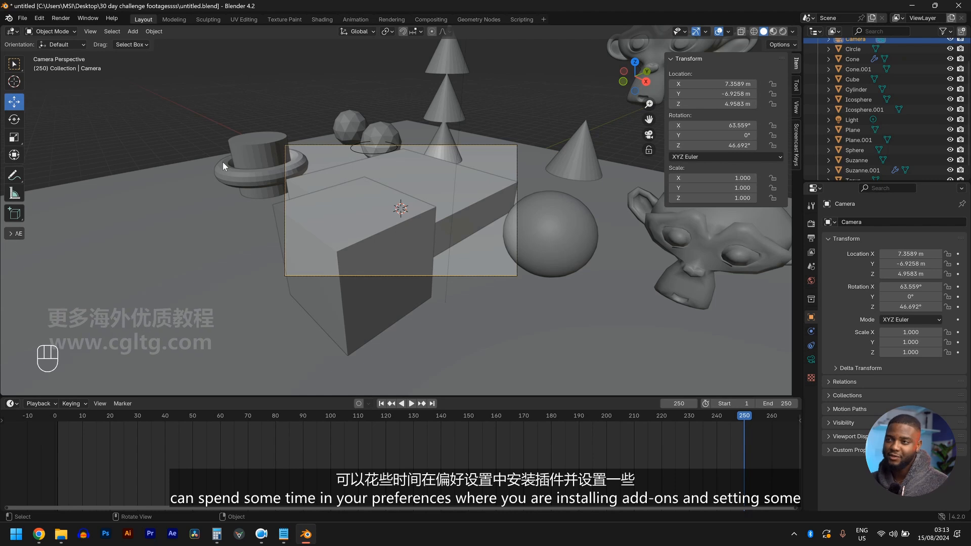
# Make sure Emulate Numpad is enabled in the Input preferences, and save the preferences.
pyautogui.click(39, 17)
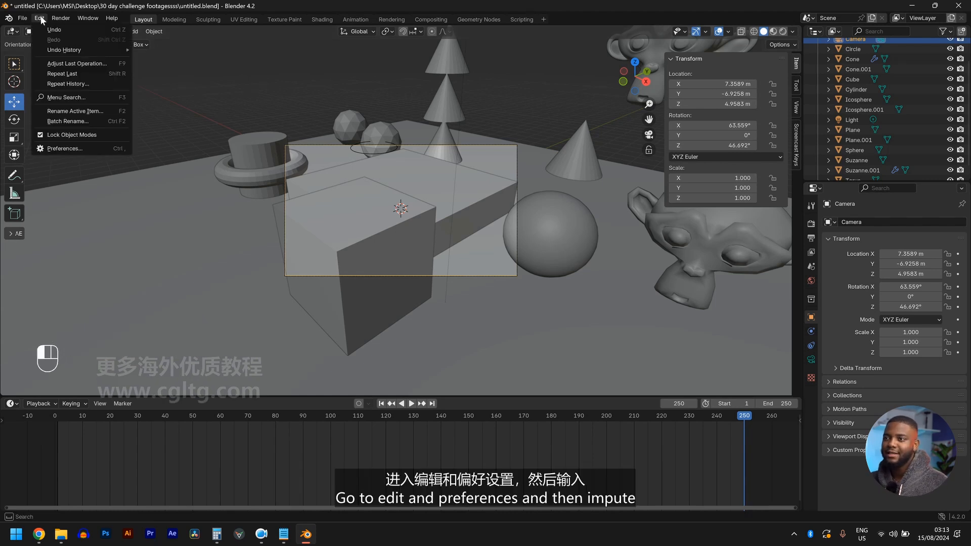
pyautogui.click(65, 144)
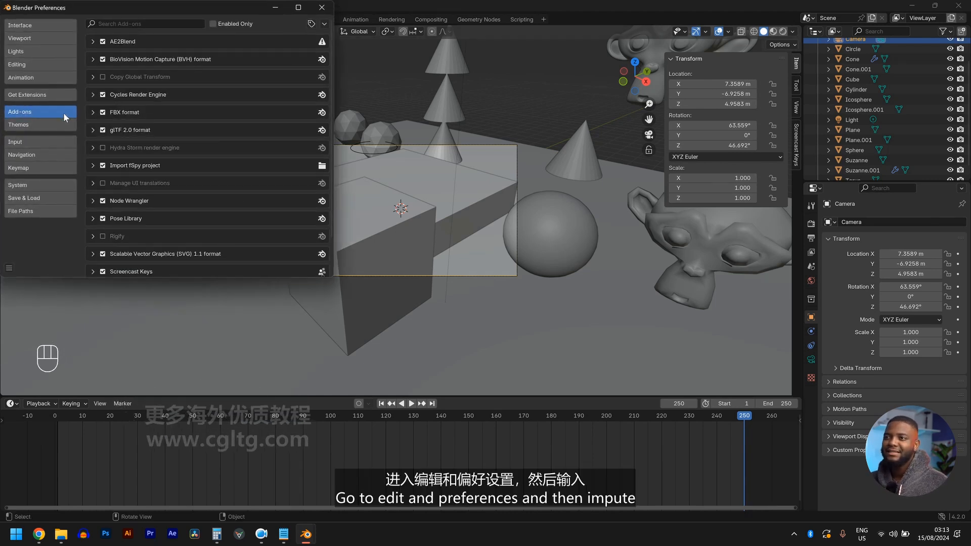
pyautogui.click(32, 142)
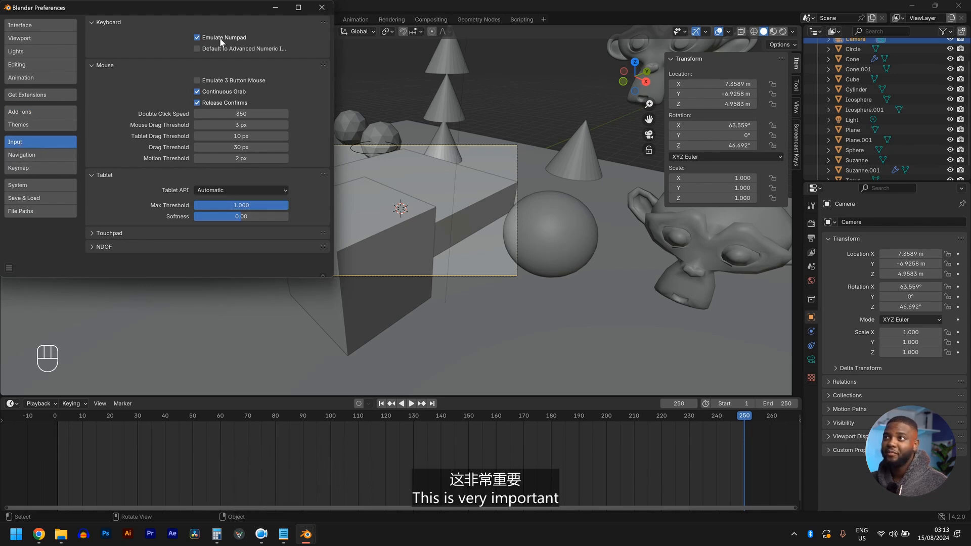
pyautogui.click(197, 37)
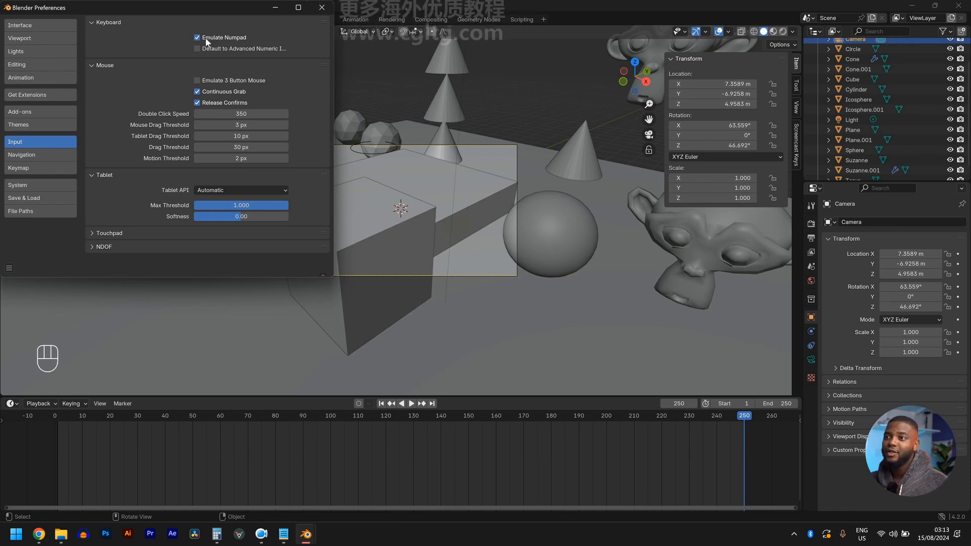
pyautogui.click(9, 268)
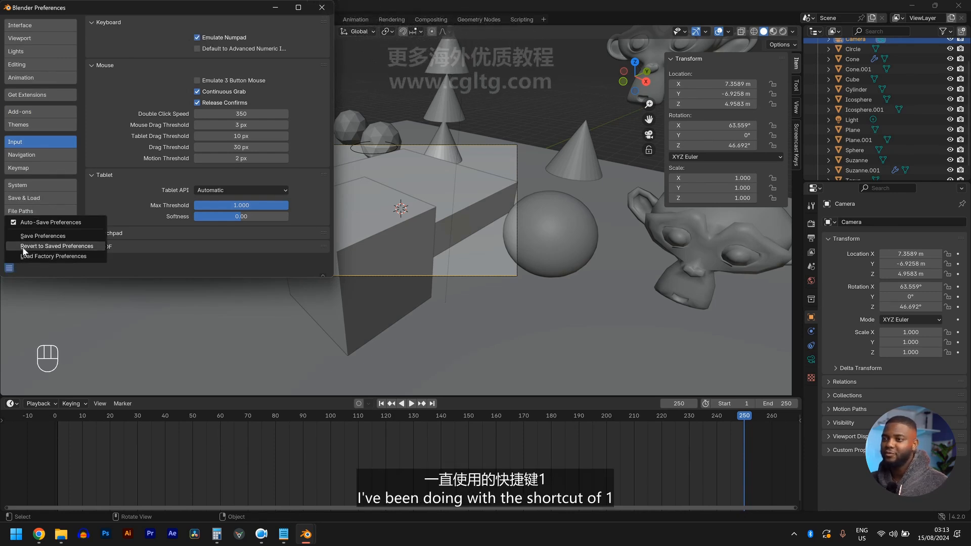
pyautogui.click(33, 237)
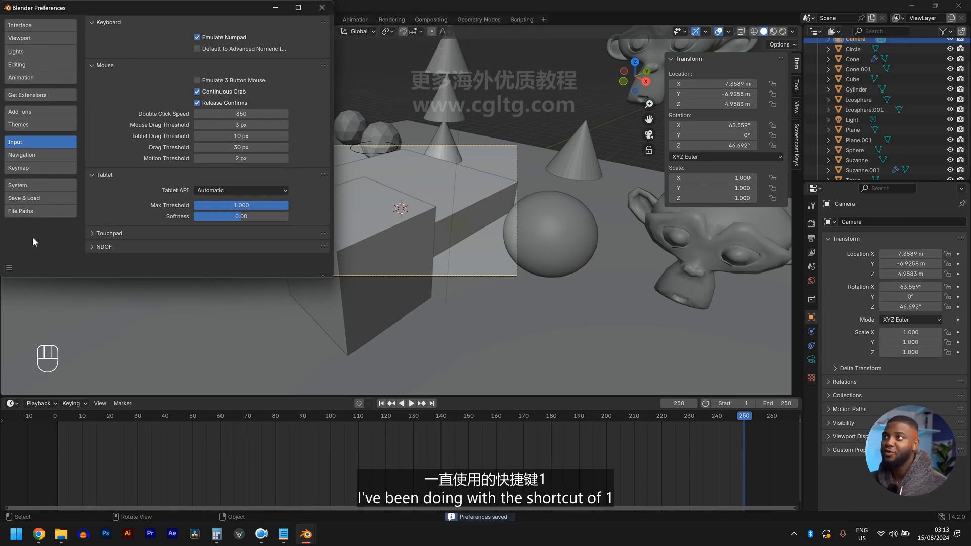
pyautogui.click(322, 8)
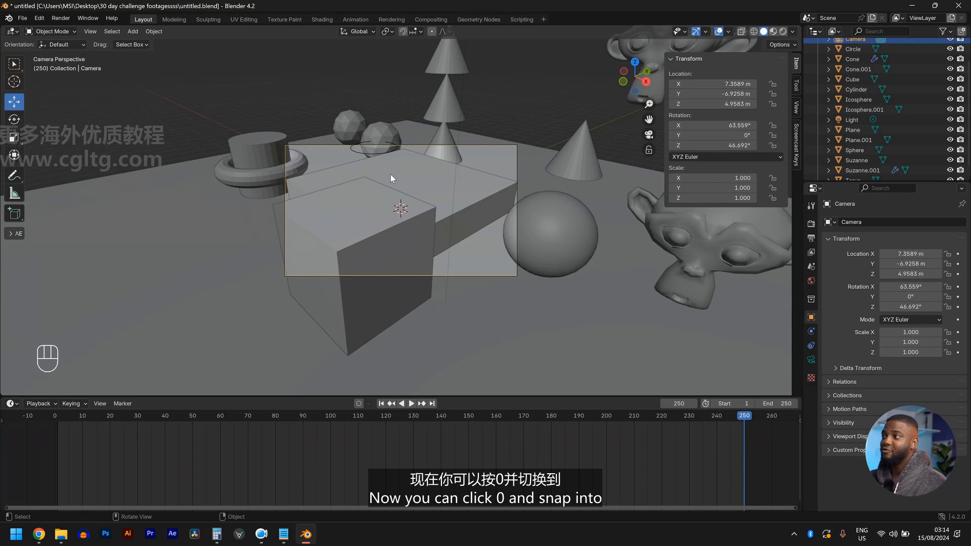
# Compare the camera's framing with the free viewport by switching in and out of the camera view, finishing with a top view.
pyautogui.press('KP_0')
pyautogui.press('KP_0')
pyautogui.press('KP_0')
pyautogui.press('KP_0')
pyautogui.press('KP_0')
pyautogui.press('KP_0')
pyautogui.press('KP_0')
pyautogui.press('KP_0')
pyautogui.press('KP_0')
pyautogui.press('KP_0')
pyautogui.press('KP_0')
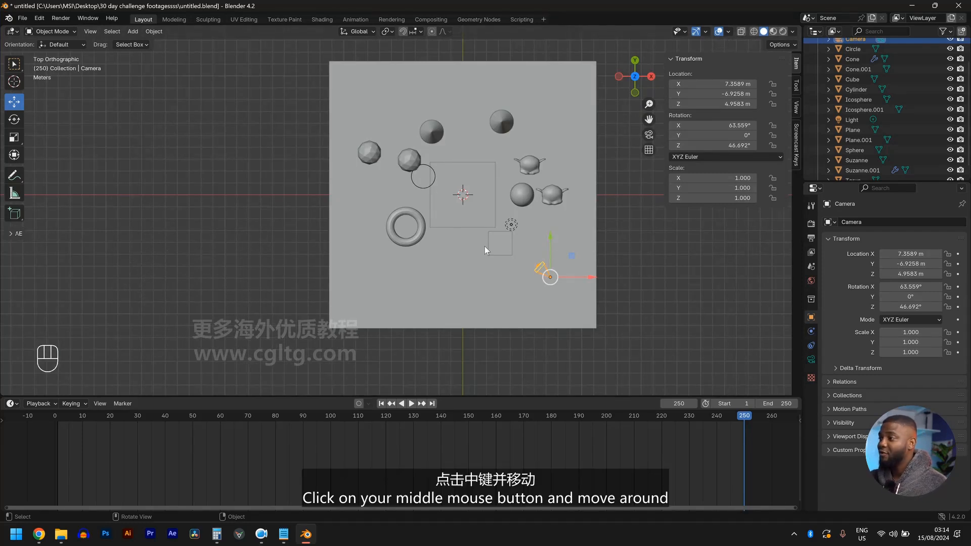
# Frame the whole scene from the front and slightly above, and align the camera to this view.
pyautogui.moveTo(485, 247); pyautogui.dragTo(487, 208, button='middle')
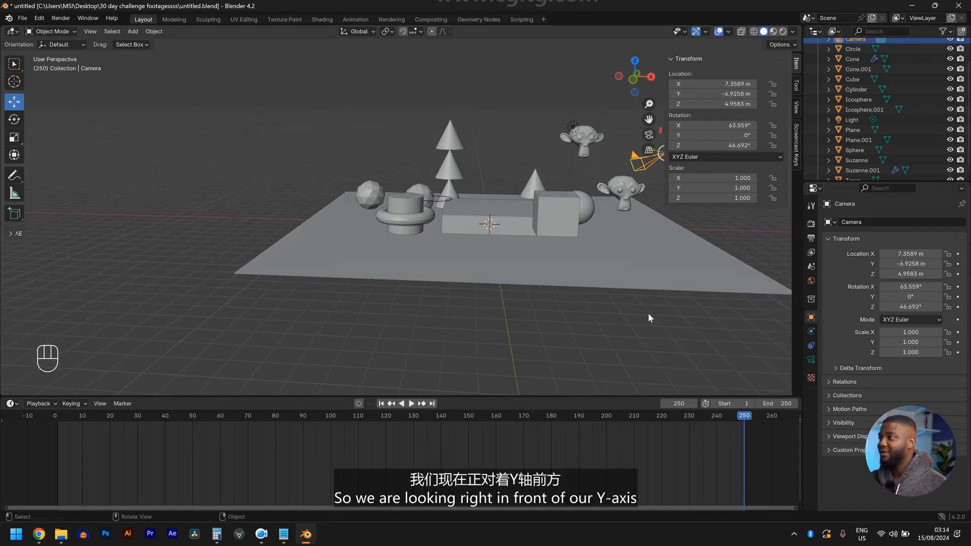
pyautogui.keyDown('shift'); pyautogui.moveTo(617, 274); pyautogui.dragTo(519, 259, button='middle'); pyautogui.keyUp('shift')
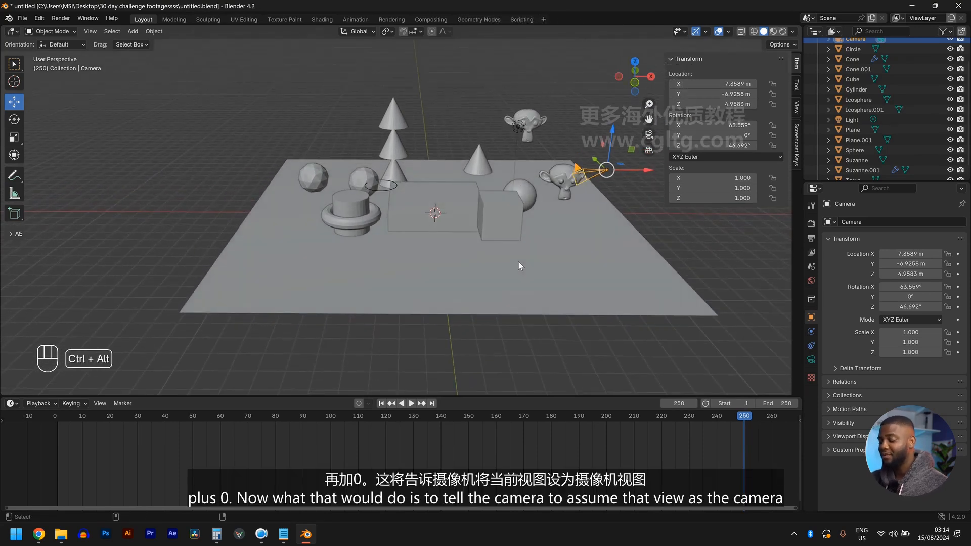
pyautogui.press('ctrl+alt+KP_0')
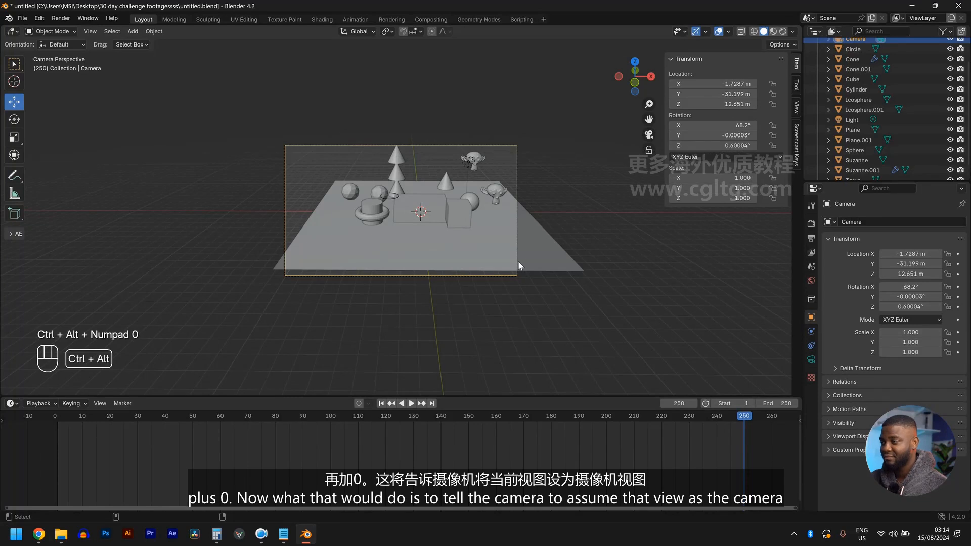
# Leave the camera view to inspect the camera's new position in the scene, and return to the camera view.
pyautogui.scroll(-1, 512, 216)
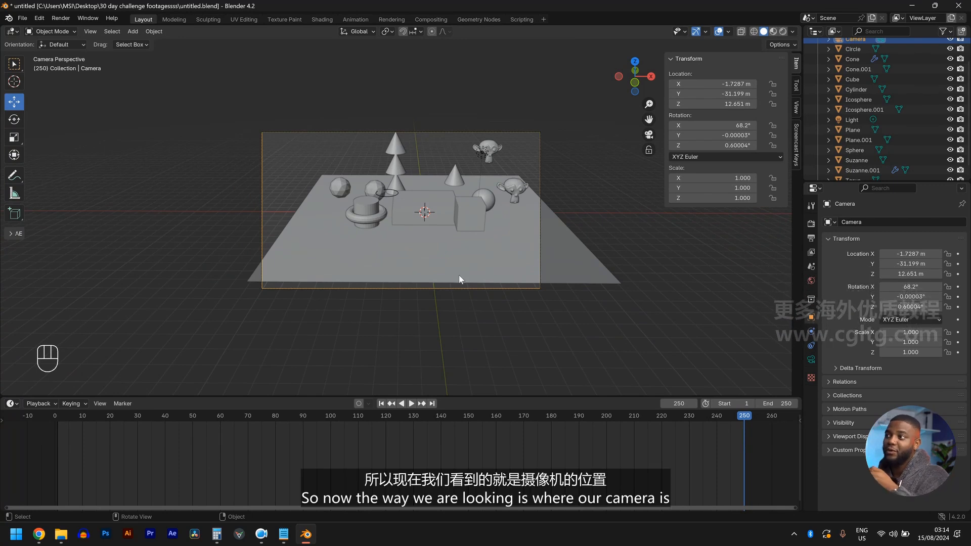
pyautogui.scroll(2, 460, 279)
pyautogui.press('KP_0')
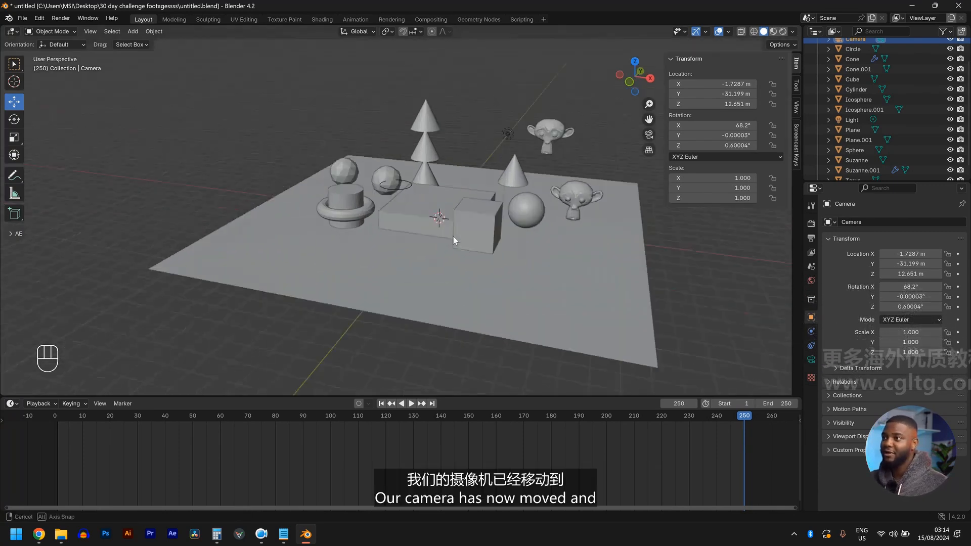
pyautogui.scroll(2, 259, 193)
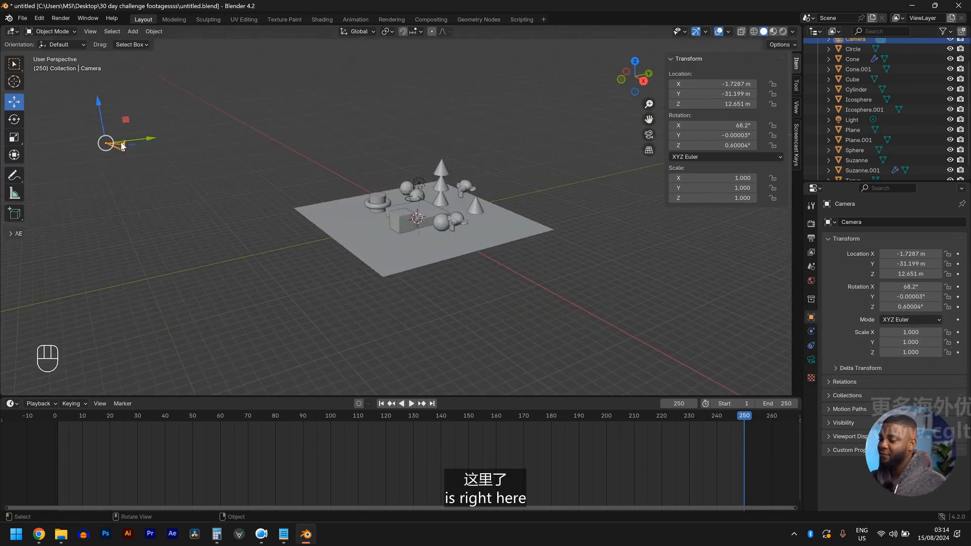
pyautogui.press('KP_0')
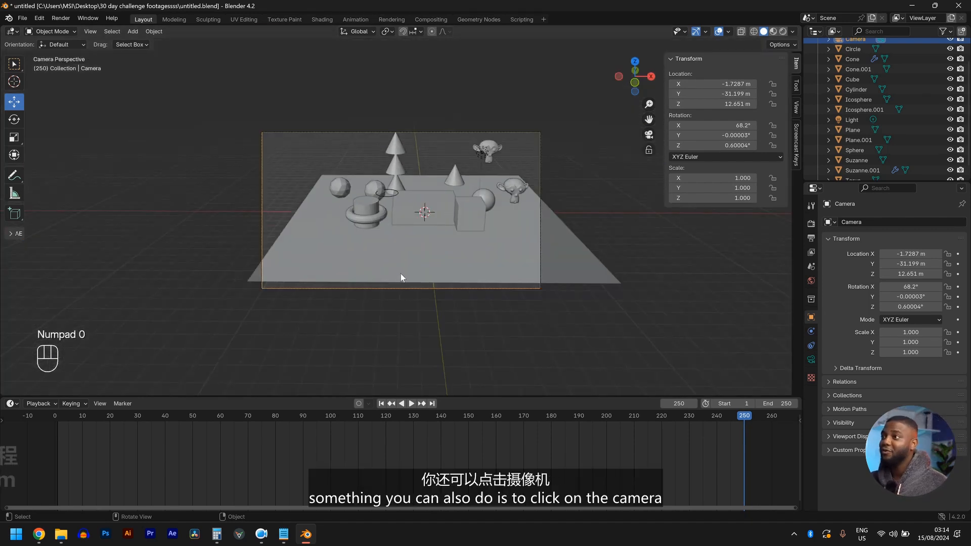
# Try out the move, rotate and scale transforms on the camera while looking through it, cancelling each one.
pyautogui.click(344, 116)
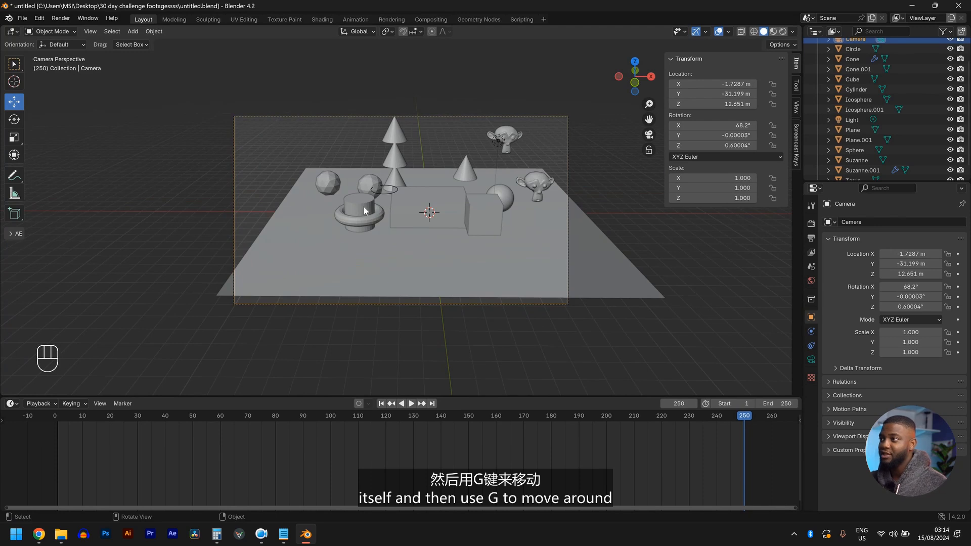
pyautogui.press('g')
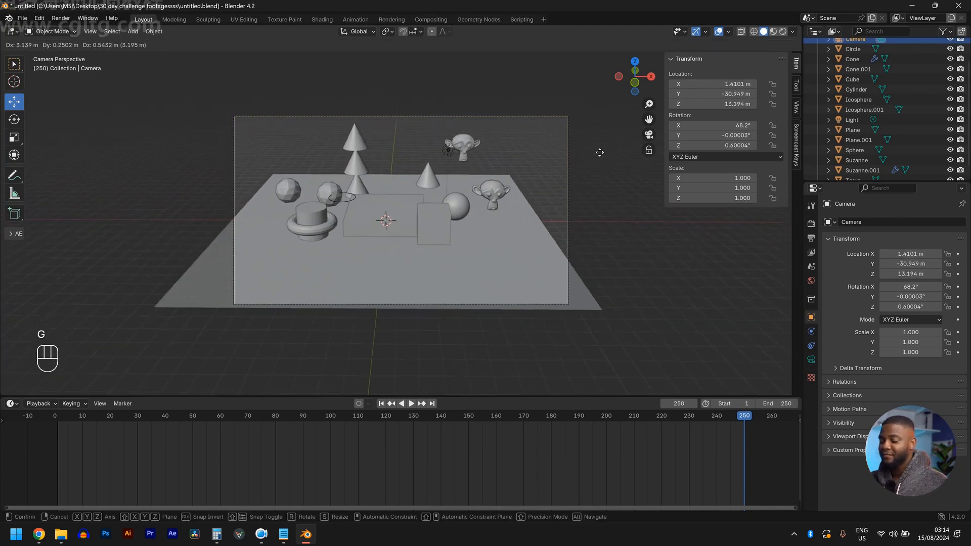
pyautogui.press('r')
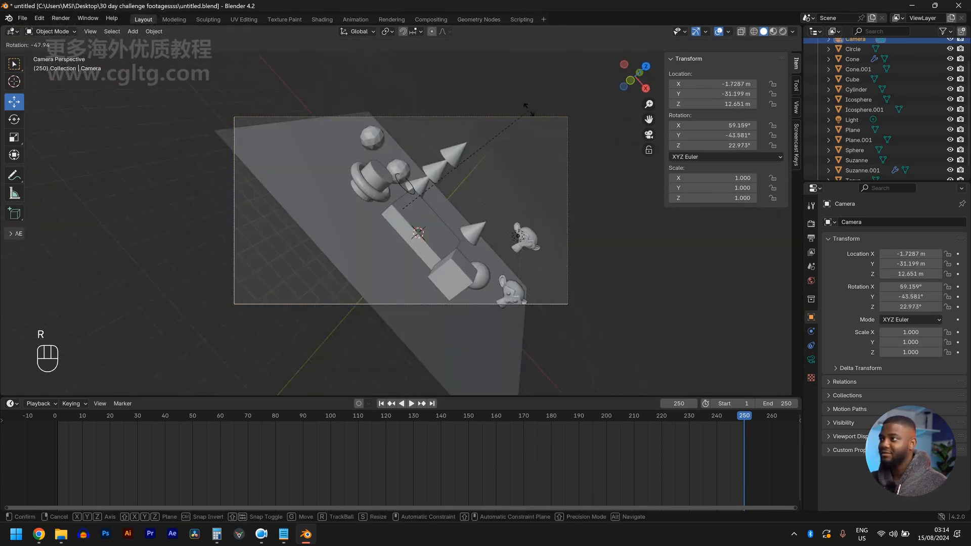
pyautogui.rightClick(599, 189)
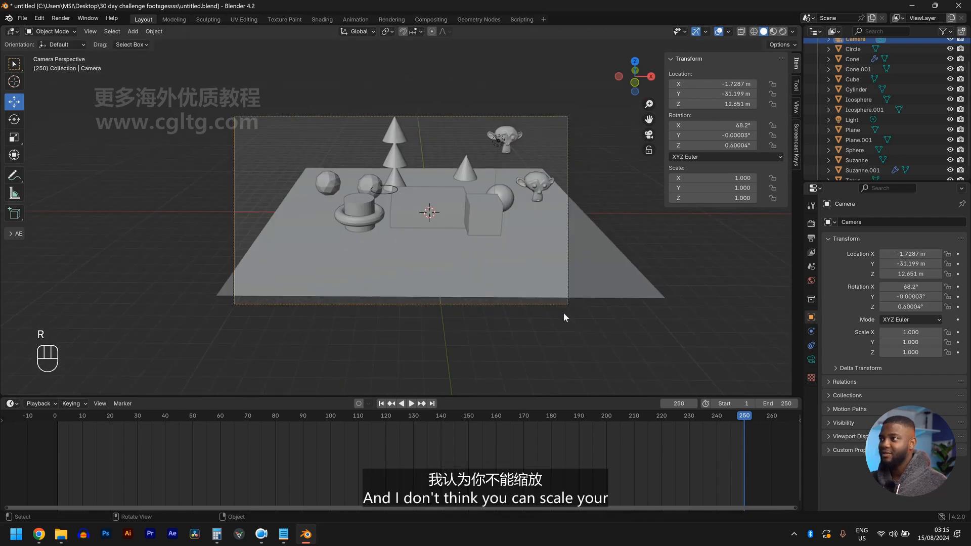
pyautogui.scroll(1, 564, 312)
pyautogui.press('s')
pyautogui.rightClick(711, 356)
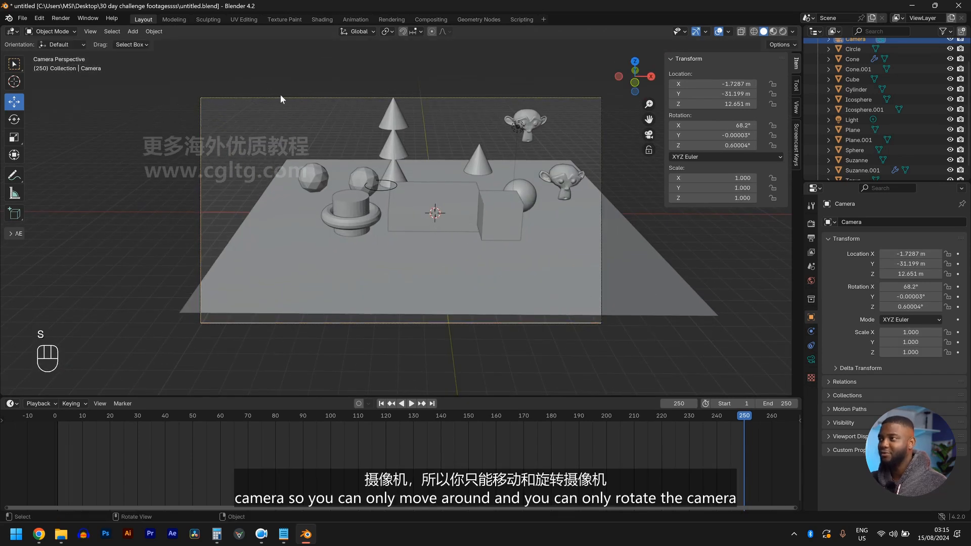
pyautogui.press('g')
pyautogui.press('r')
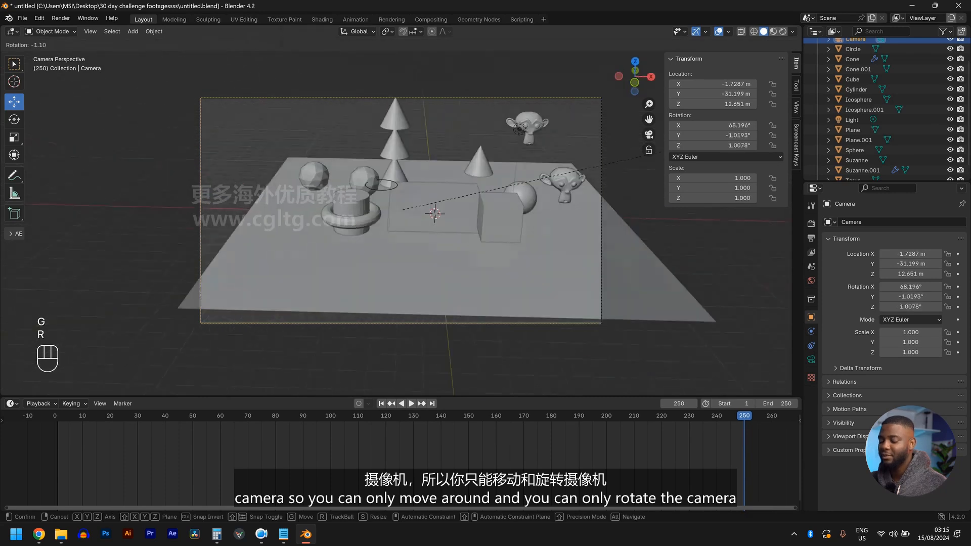
pyautogui.rightClick(546, 50)
# Move the camera to about X -0.33 m, Y -31.13 m, Z 12.8 m so the objects are centred in its frame.
pyautogui.scroll(2, 489, 123)
pyautogui.press('g')
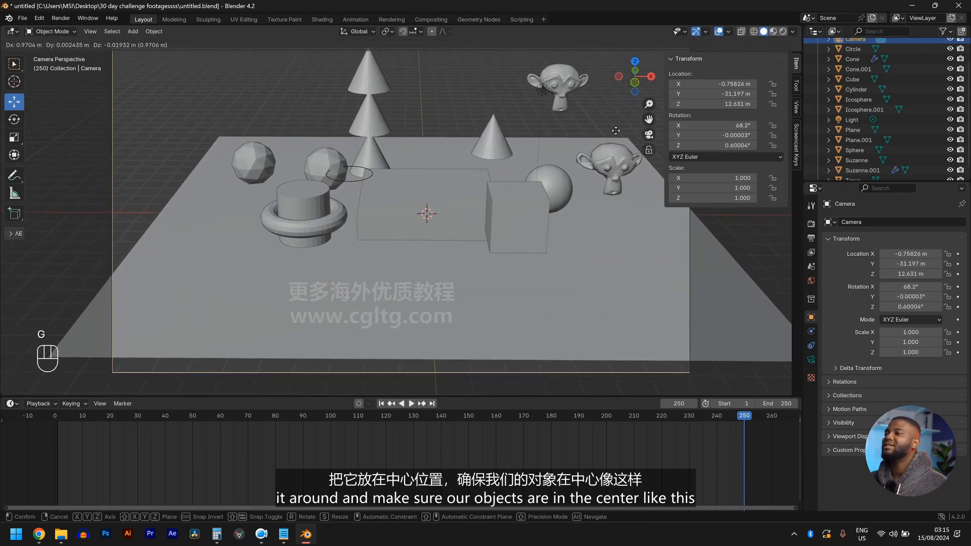
pyautogui.click(602, 136)
pyautogui.scroll(-4, 582, 147)
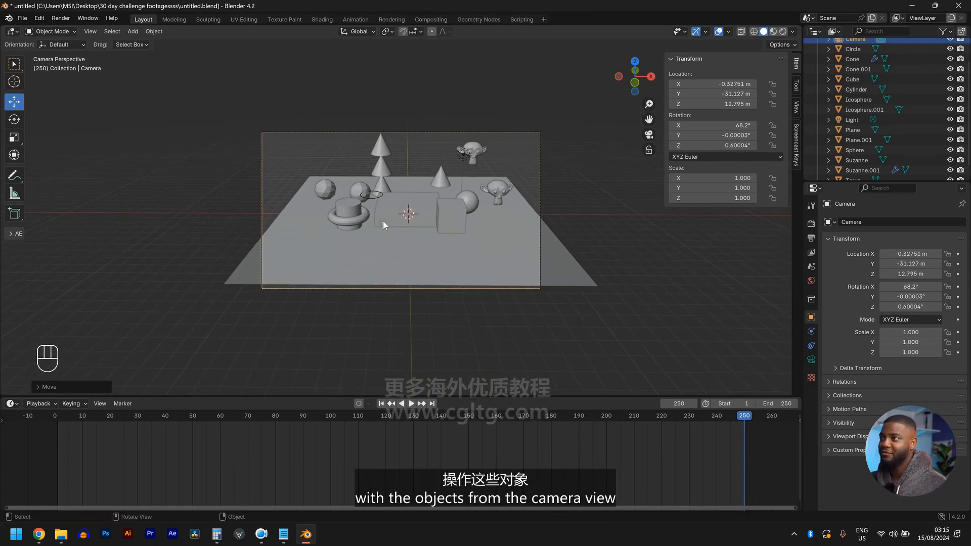
# Scale the ground plane along X to about 35.5 m and along Y to about 26.1 m so it fills the camera frame's width.
pyautogui.scroll(2, 383, 220)
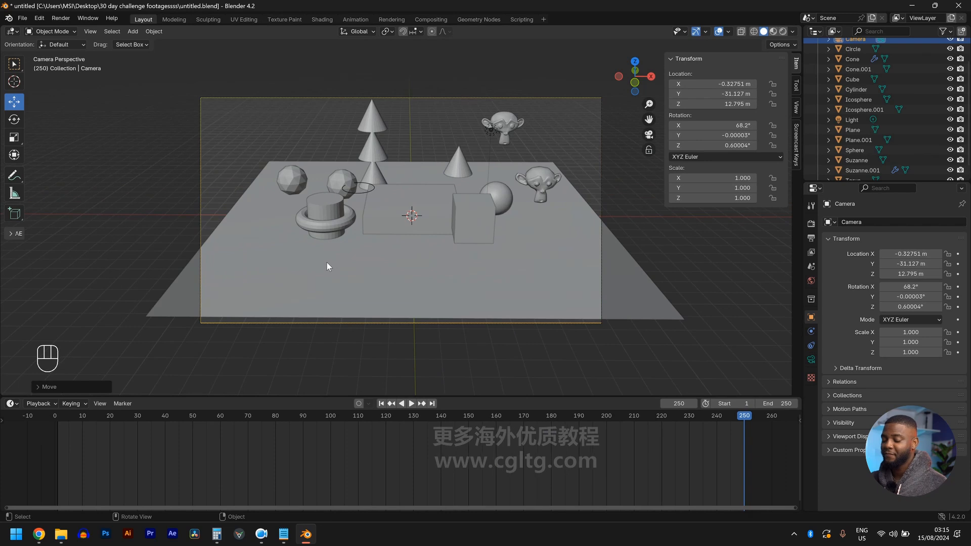
pyautogui.click(331, 266)
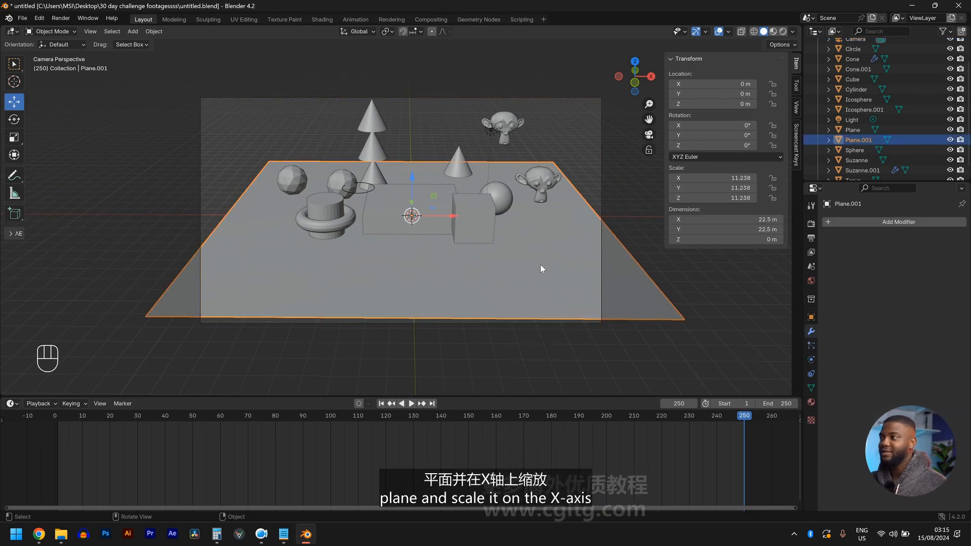
pyautogui.press('s')
pyautogui.press('x')
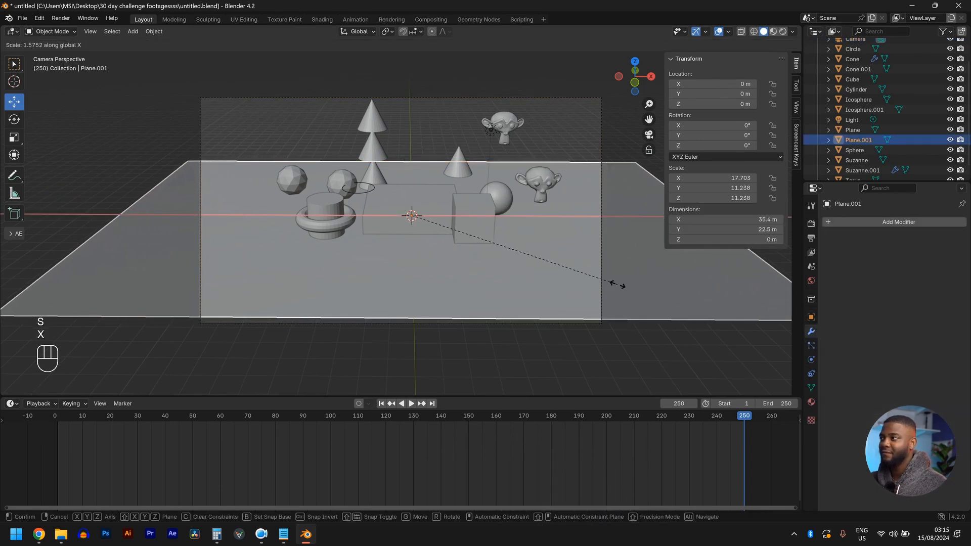
pyautogui.click(617, 285)
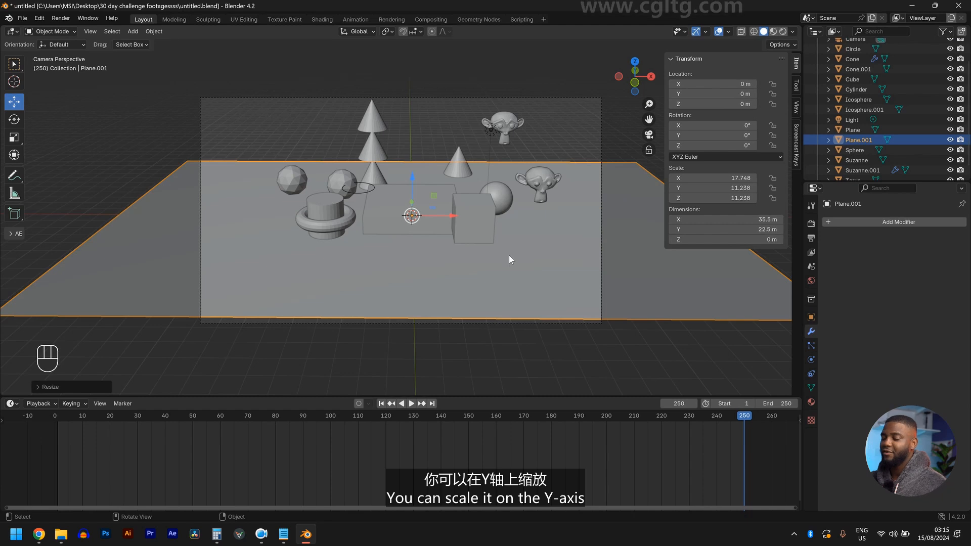
pyautogui.press('s')
pyautogui.press('y')
pyautogui.click(522, 269)
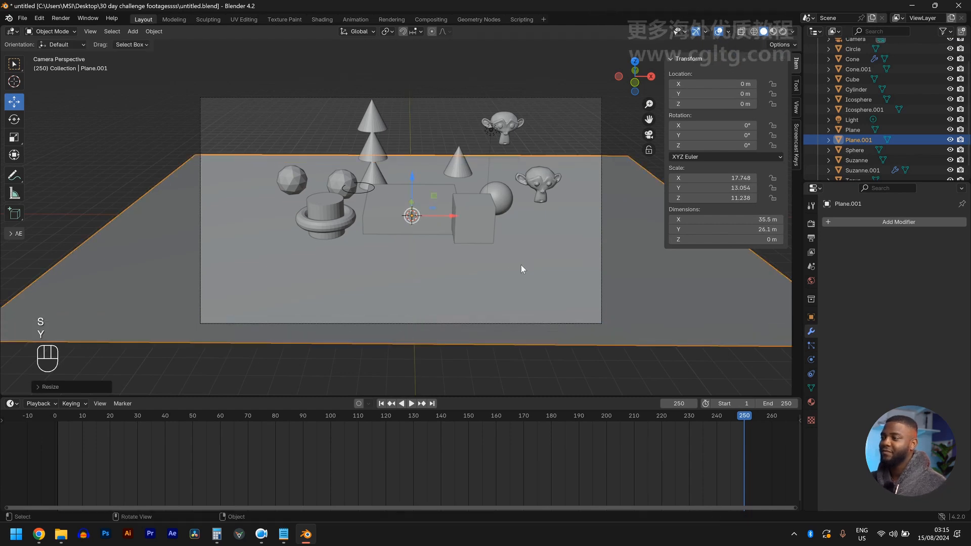
# Duplicate the ground plane in place and rotate the copy 90 degrees about the X axis.
pyautogui.scroll(-1, 211, 184)
pyautogui.press('Tab')
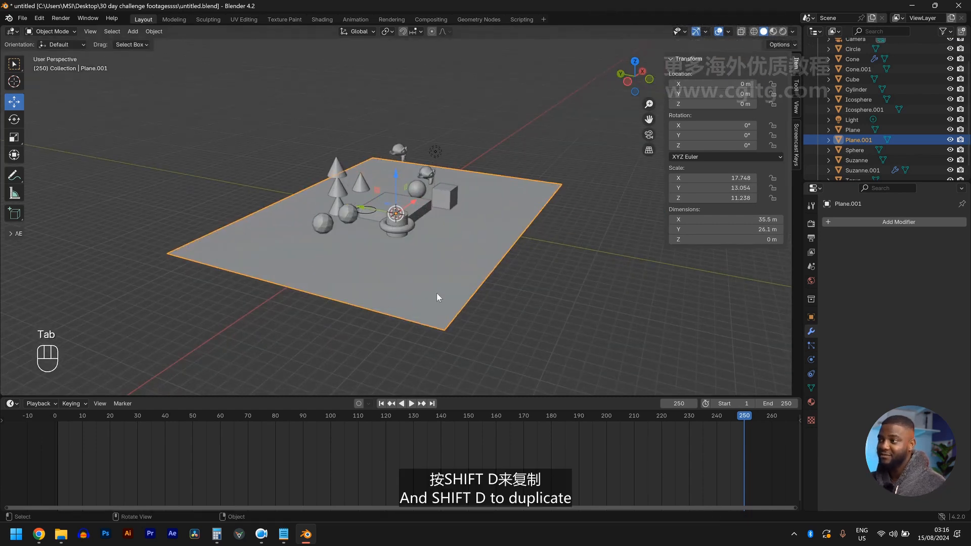
pyautogui.hotkey('shift', 'd')
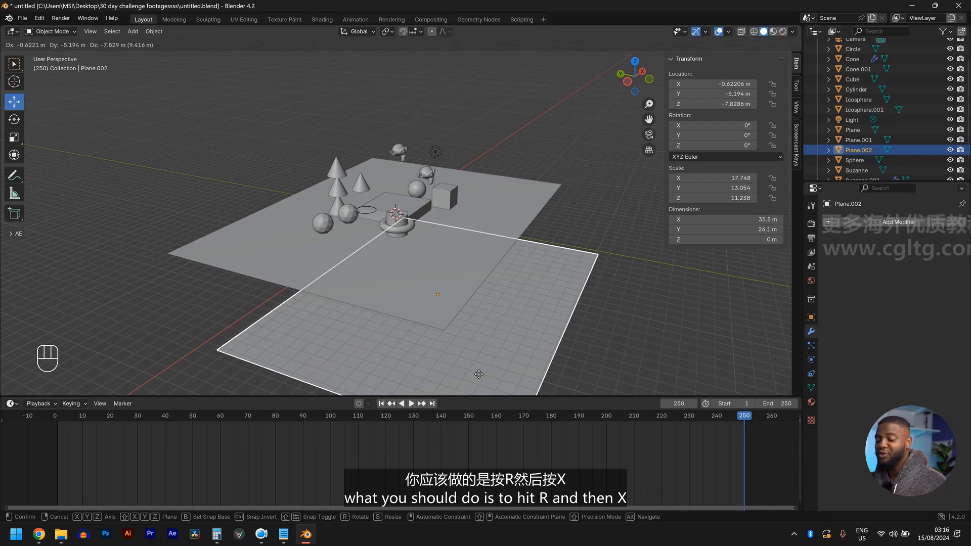
pyautogui.press('r')
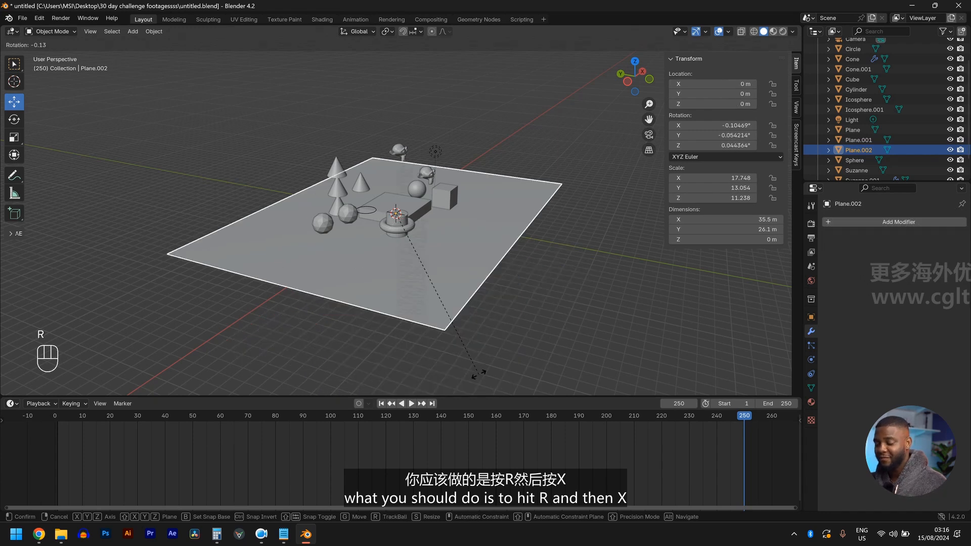
pyautogui.press('x')
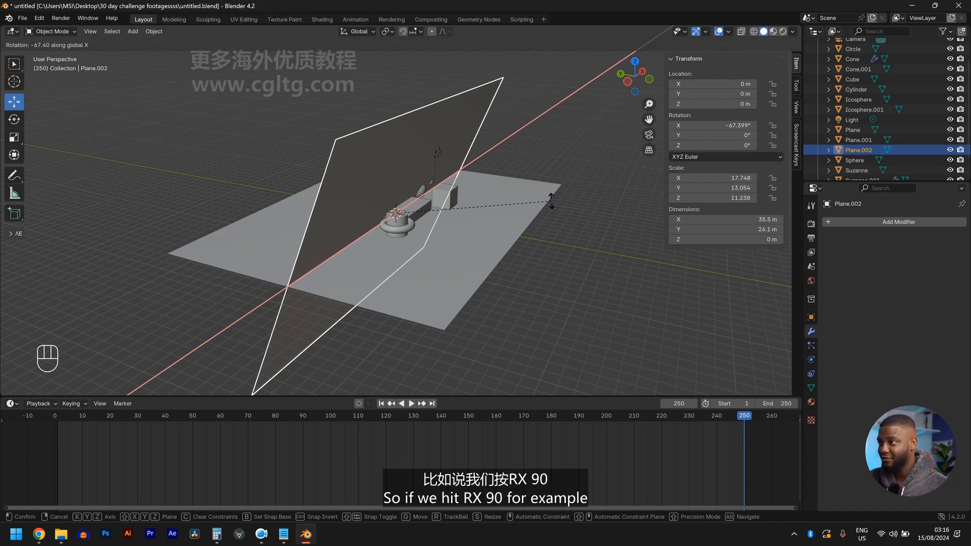
pyautogui.write('90')
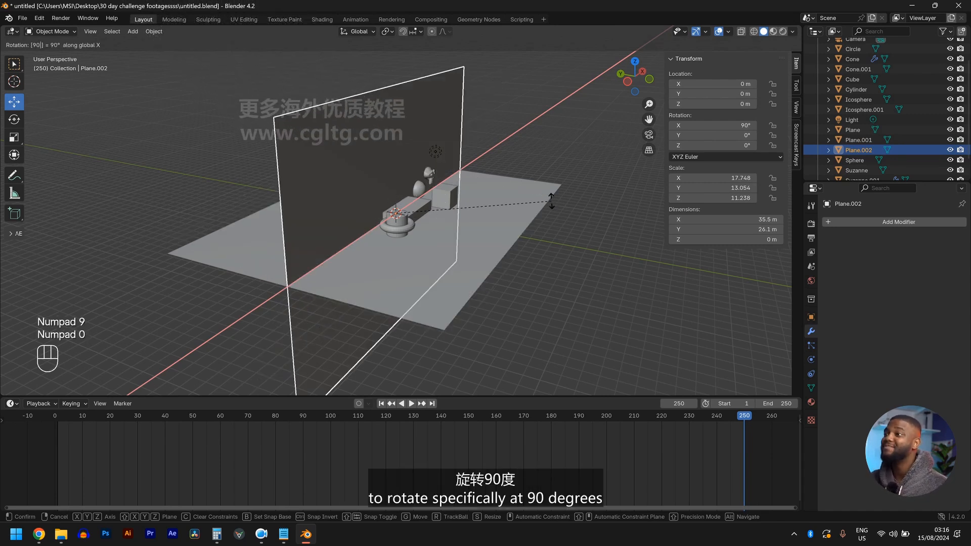
pyautogui.click(435, 292)
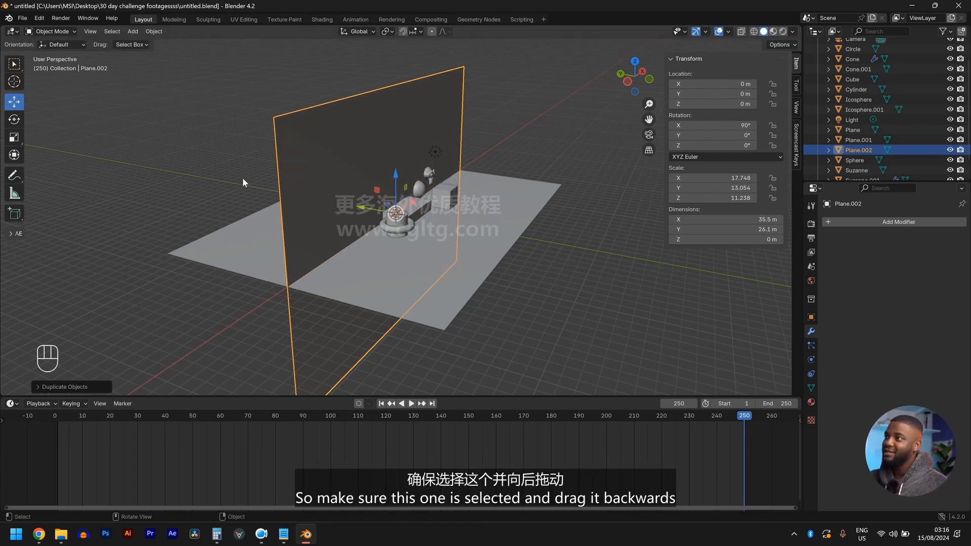
# Move the upright plane back along Y to about 12.37 m as a backdrop, and check it through the camera.
pyautogui.click(307, 142)
pyautogui.moveTo(352, 204); pyautogui.dragTo(270, 148)
pyautogui.press('KP_0')
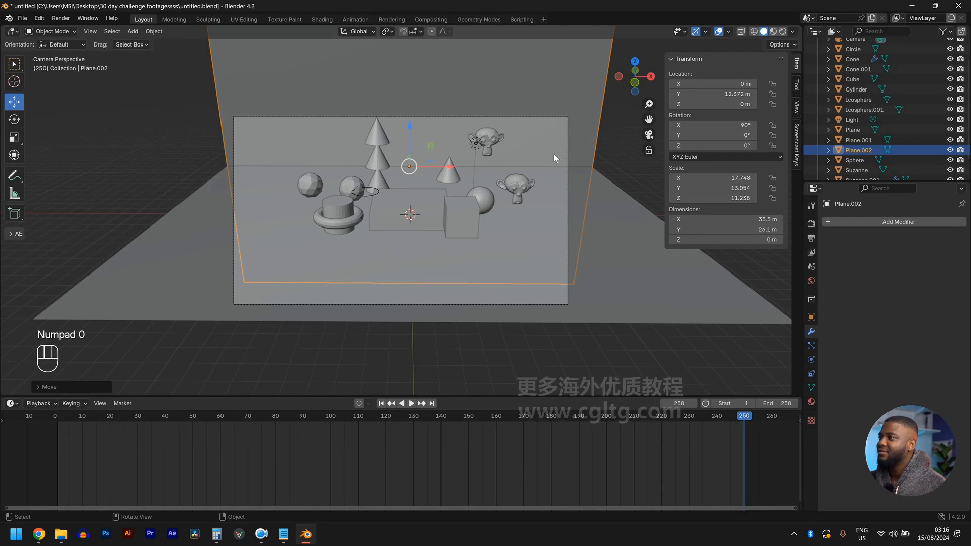
# Move the stacked cones along X to about -10.39 m and bring them forward along Y within the camera frame.
pyautogui.click(618, 142)
pyautogui.scroll(2, 580, 190)
pyautogui.scroll(-1, 546, 159)
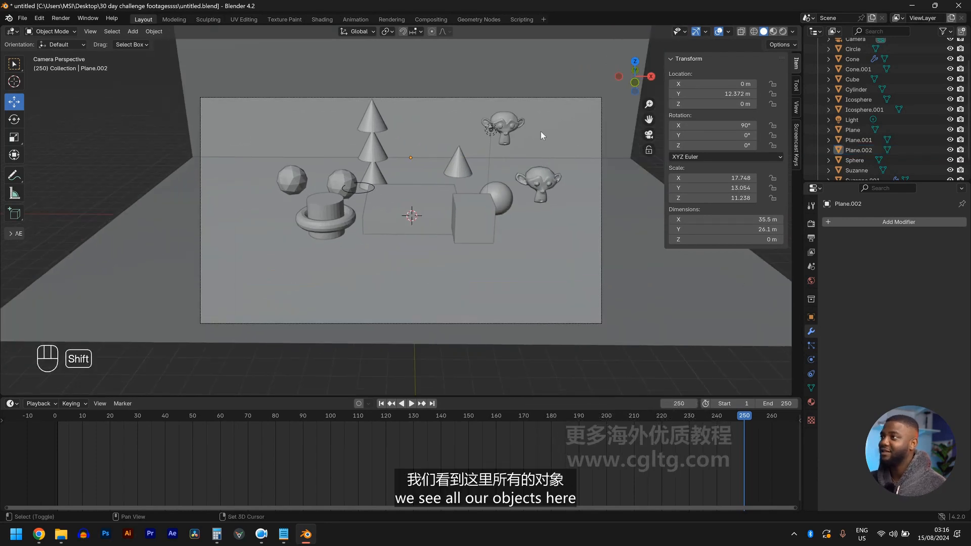
pyautogui.keyDown('shift'); pyautogui.moveTo(541, 136); pyautogui.dragTo(515, 140, button='middle'); pyautogui.keyUp('shift')
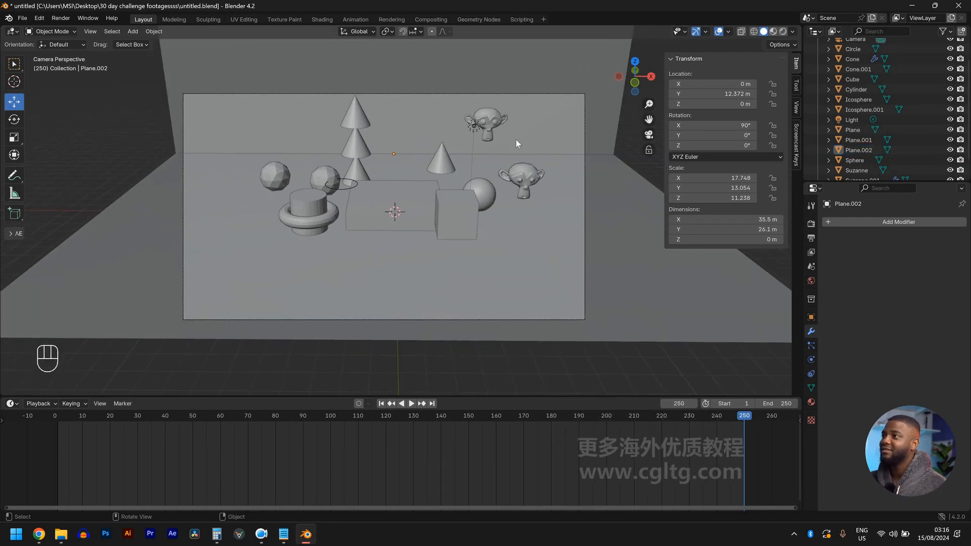
pyautogui.click(362, 167)
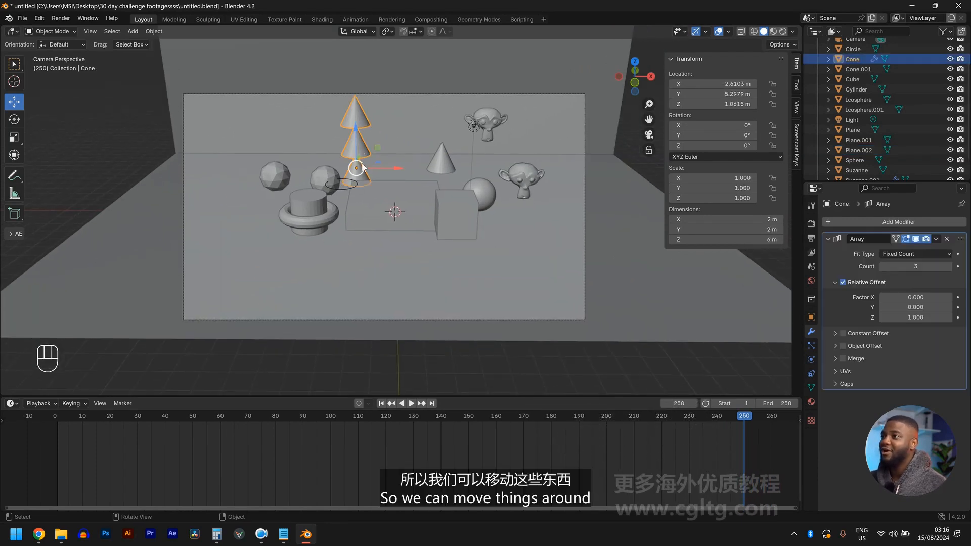
pyautogui.moveTo(362, 167); pyautogui.dragTo(270, 171)
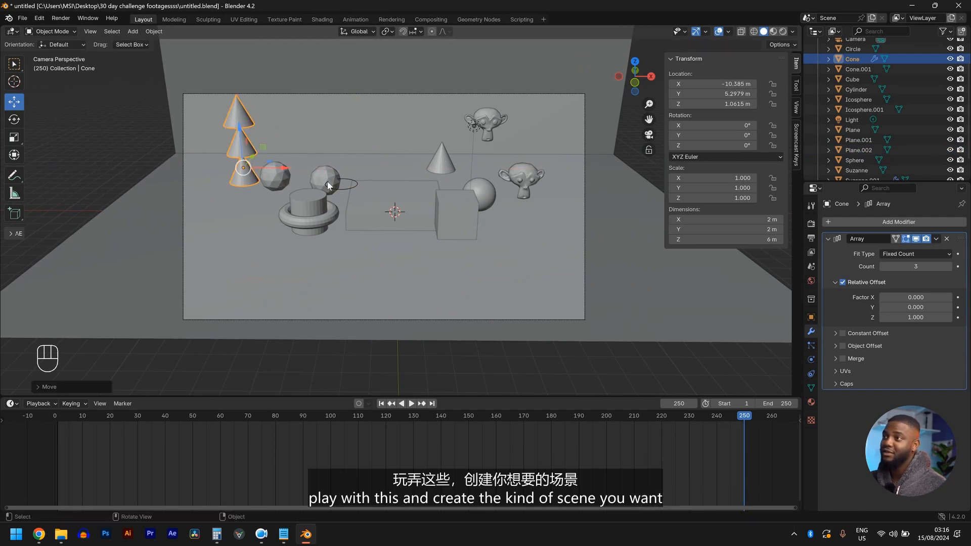
pyautogui.press('g')
pyautogui.press('y')
pyautogui.click(312, 205)
# Move the cube along X to about 4.59 m and shift the single cone slightly further along positive X.
pyautogui.click(395, 204)
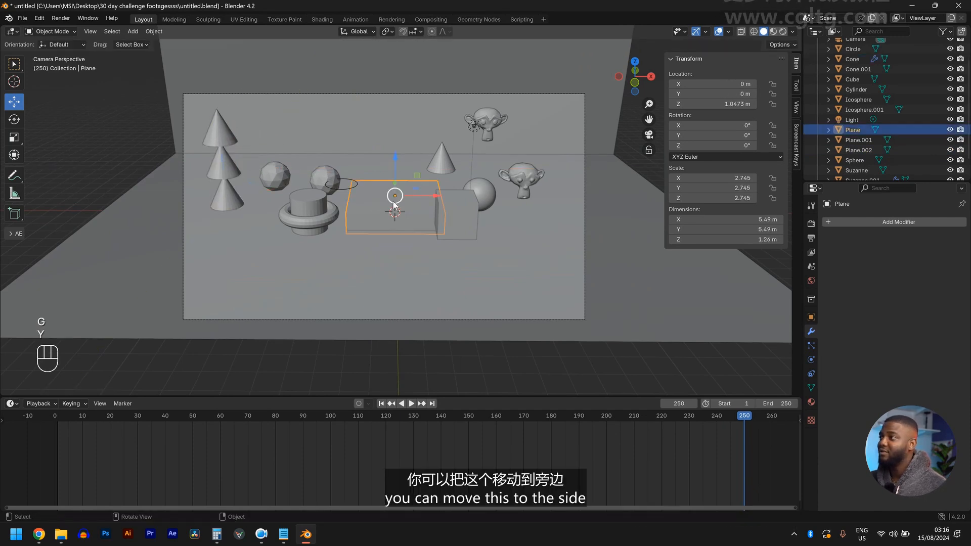
pyautogui.click(477, 213)
pyautogui.moveTo(477, 215); pyautogui.dragTo(494, 216)
pyautogui.scroll(2, 481, 182)
pyautogui.click(475, 147)
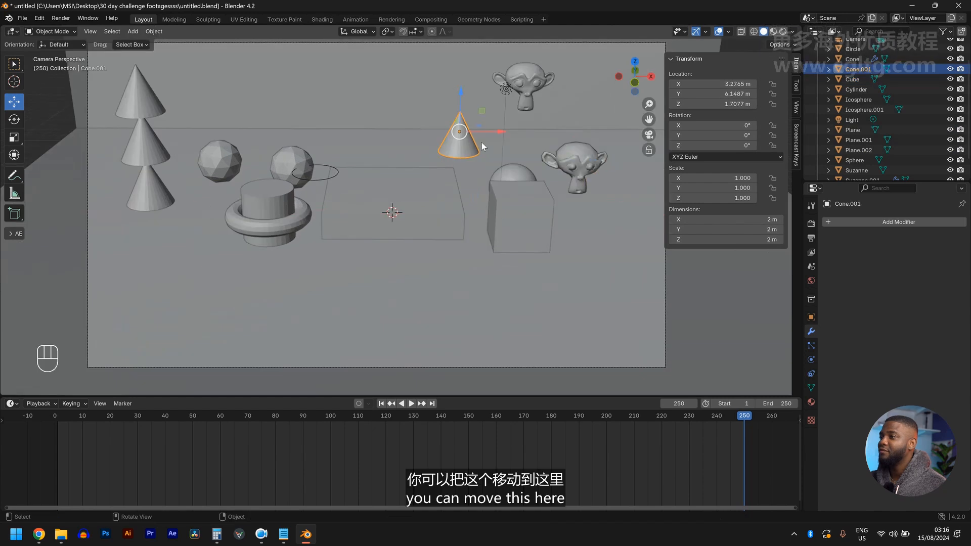
pyautogui.moveTo(487, 131); pyautogui.dragTo(497, 131)
# Move the icosphere behind the cylinder back along Y to about 5.28 m.
pyautogui.click(305, 156)
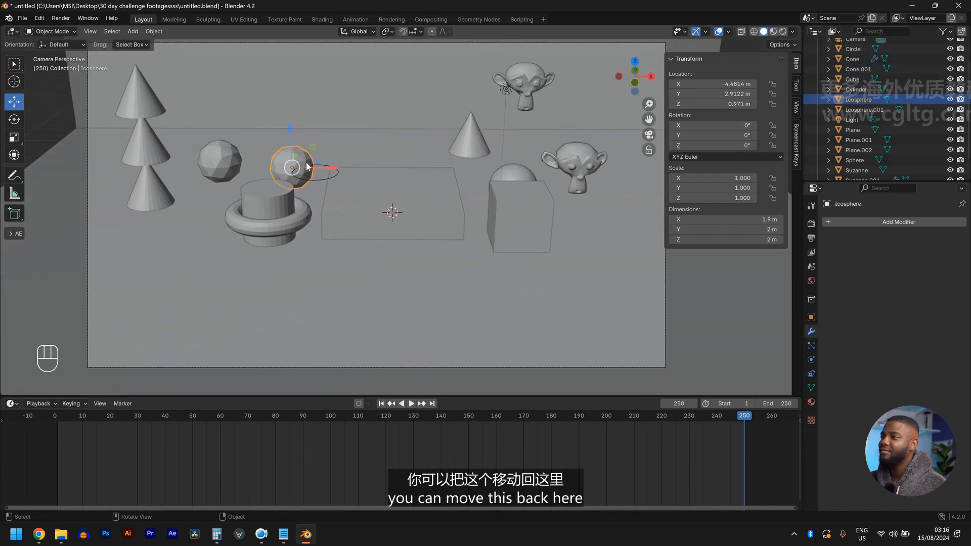
pyautogui.moveTo(297, 156); pyautogui.dragTo(303, 141)
pyautogui.scroll(-3, 310, 139)
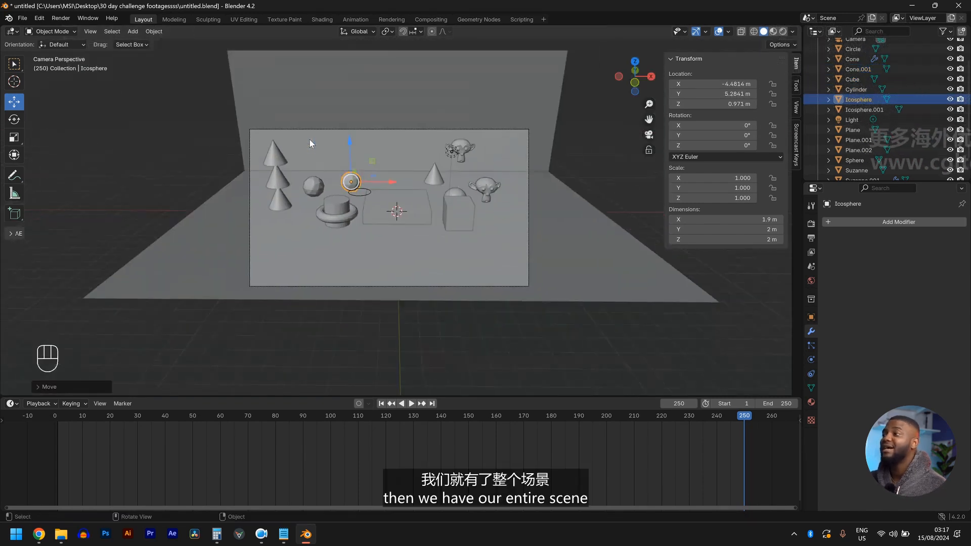
pyautogui.scroll(1, 397, 358)
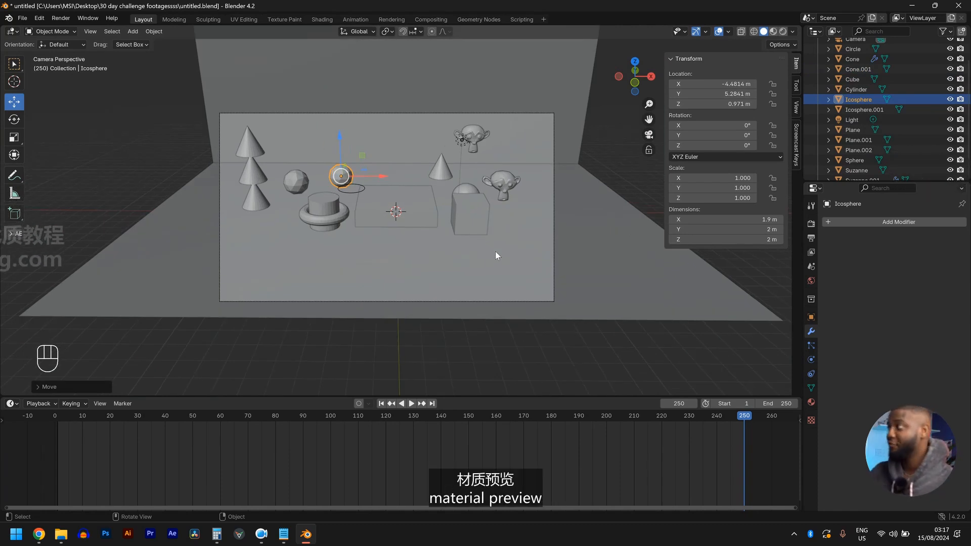
# Preview the scene in Material Preview shading and return the viewport to Solid shading.
pyautogui.click(773, 31)
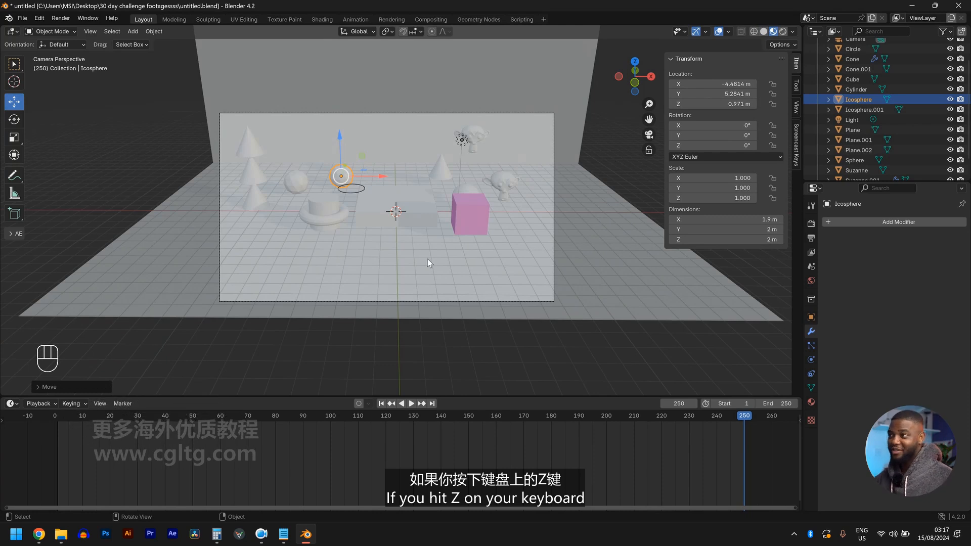
pyautogui.press('z')
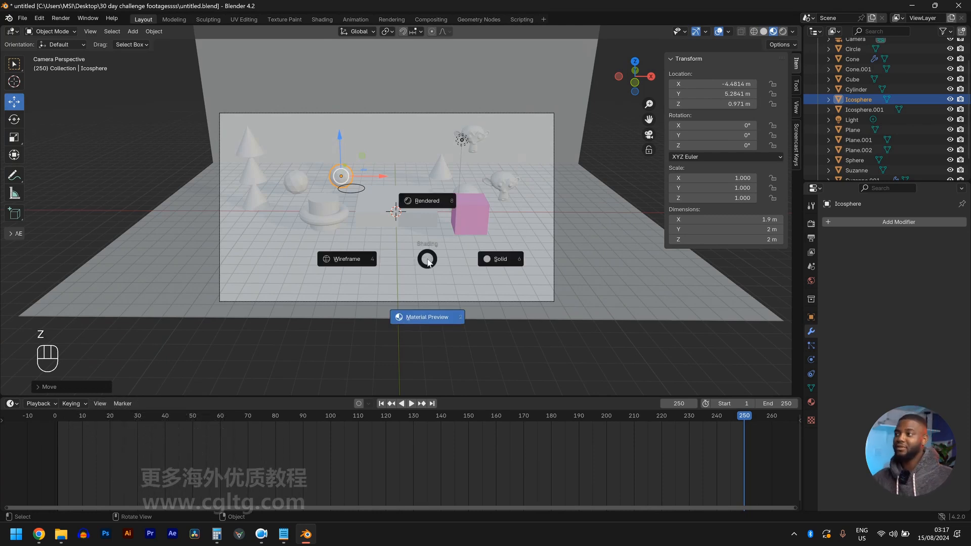
pyautogui.click(427, 259)
pyautogui.press('z')
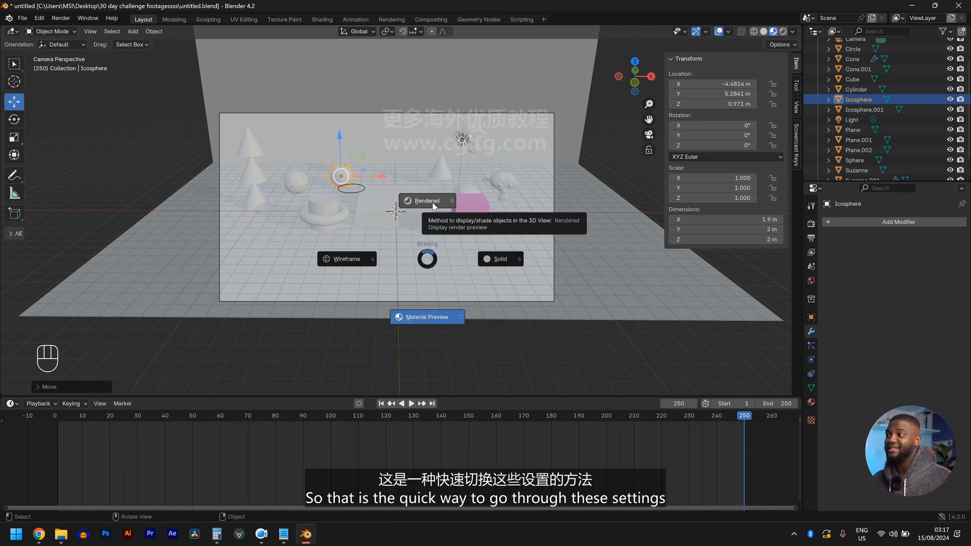
pyautogui.click(507, 268)
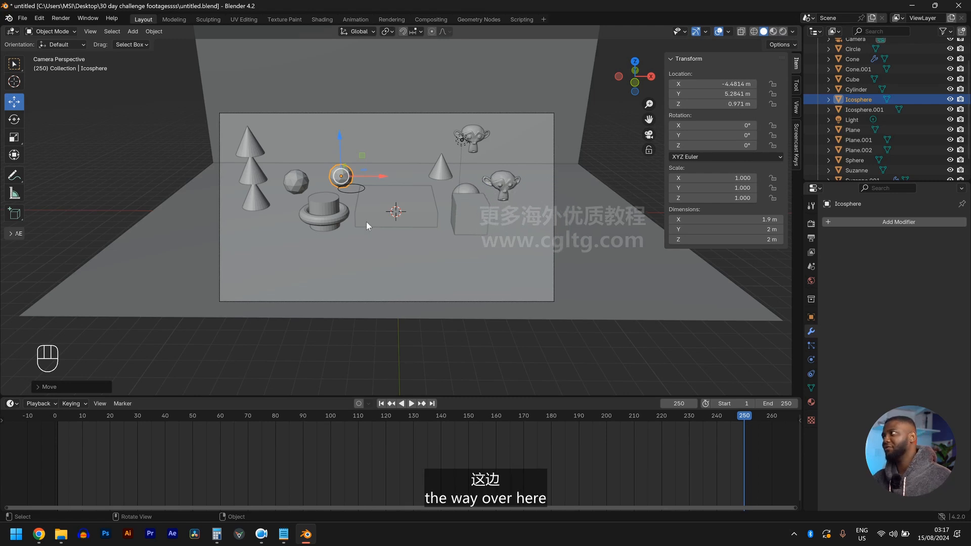
# Examine the scene in Wireframe shading and restore Solid shading.
pyautogui.press('z')
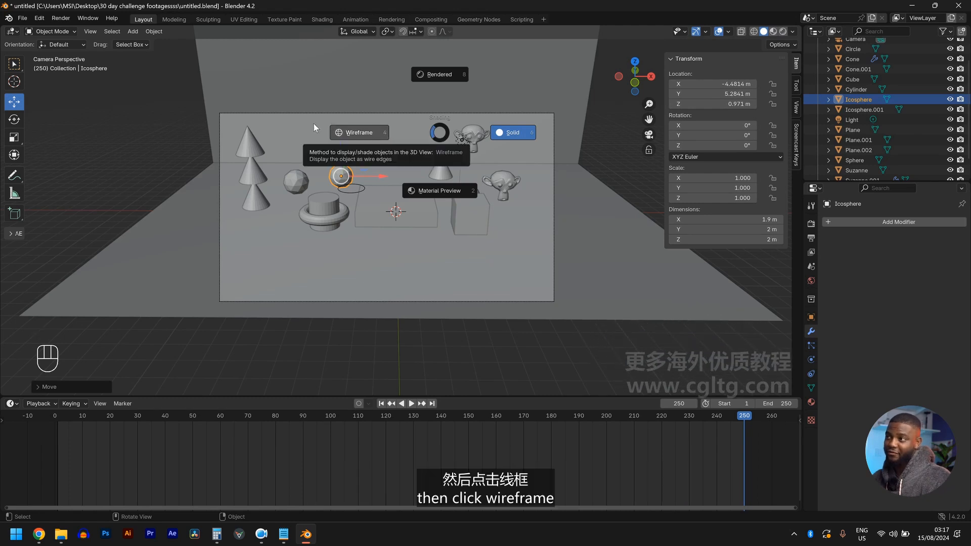
pyautogui.click(314, 124)
pyautogui.scroll(3, 350, 193)
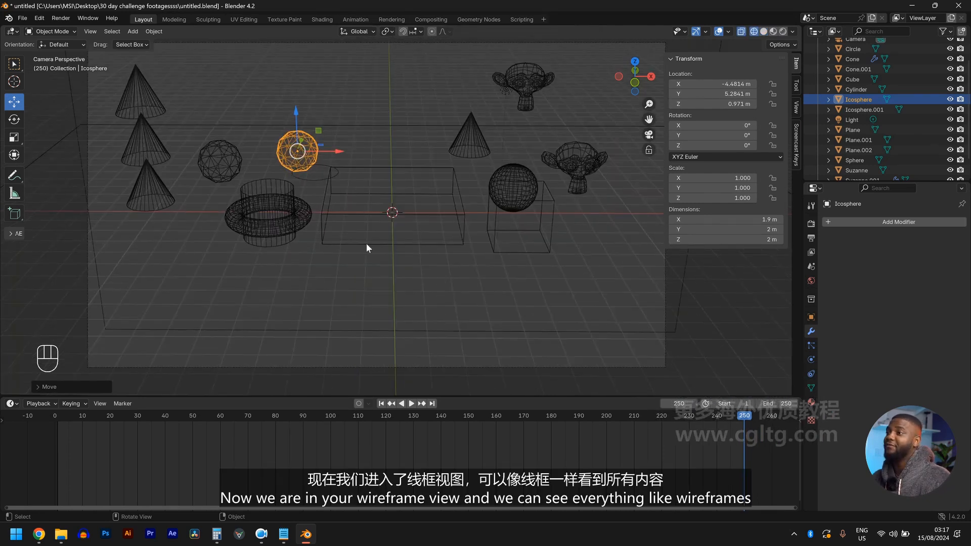
pyautogui.click(393, 255)
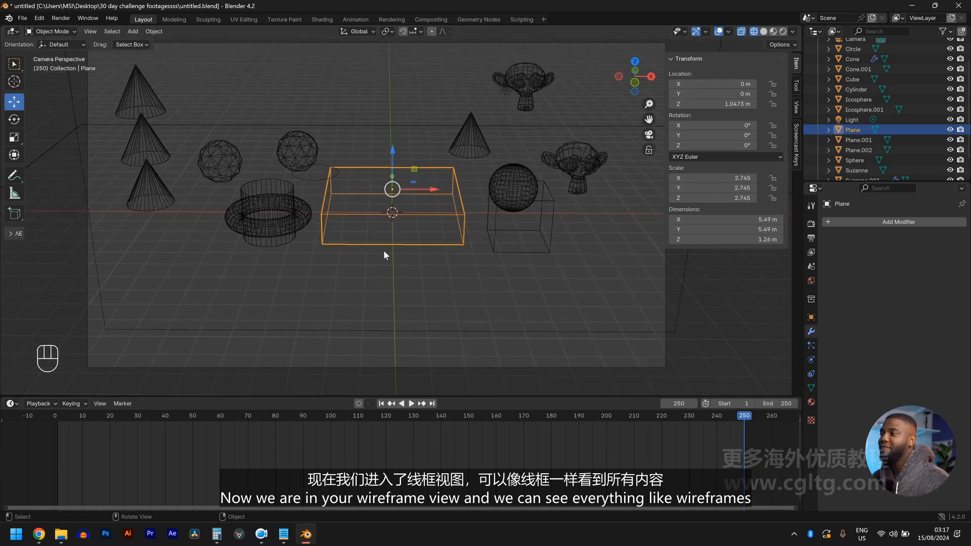
pyautogui.scroll(-3, 472, 250)
pyautogui.press('z')
pyautogui.click(562, 274)
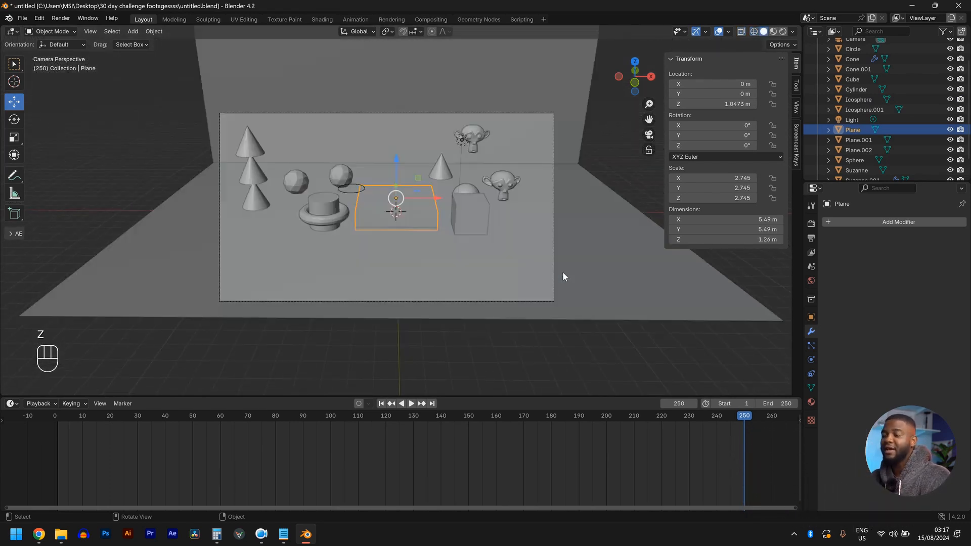
# Cycle the viewport shading through Material Preview, Wireframe and Solid, ending in Material Preview.
pyautogui.press('z')
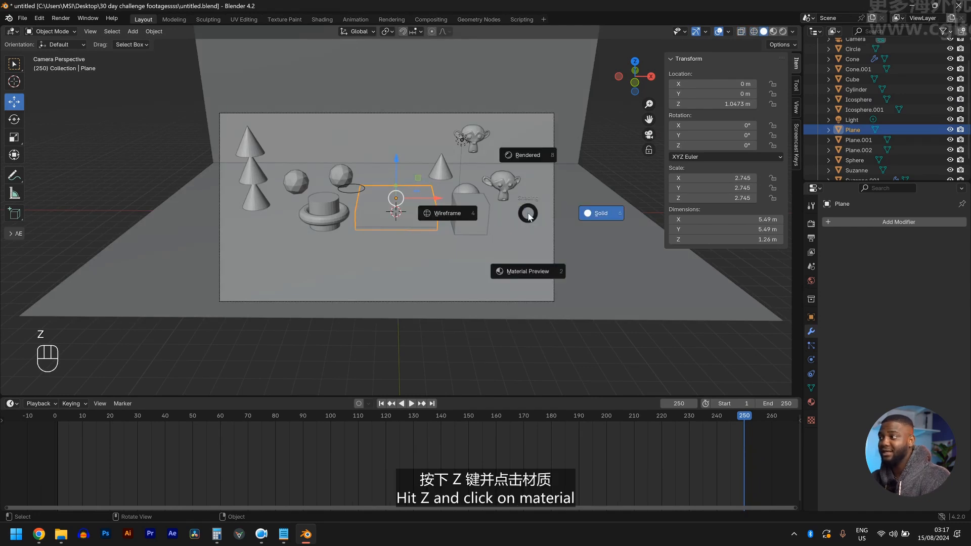
pyautogui.click(528, 273)
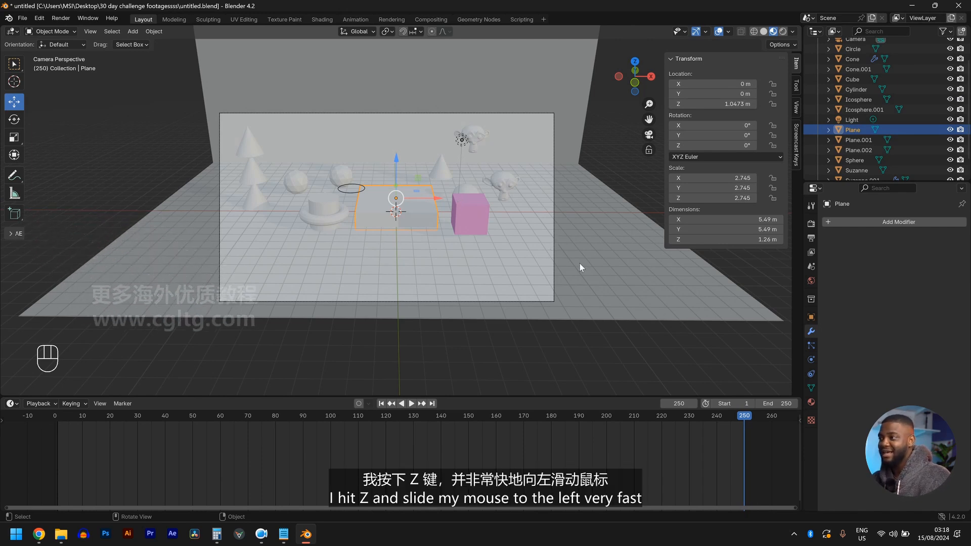
pyautogui.press('z')
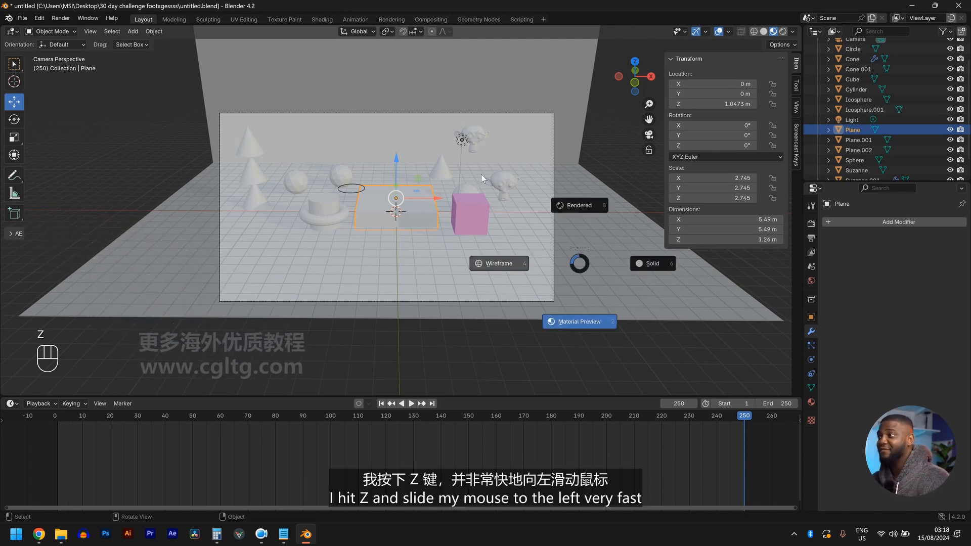
pyautogui.press('z')
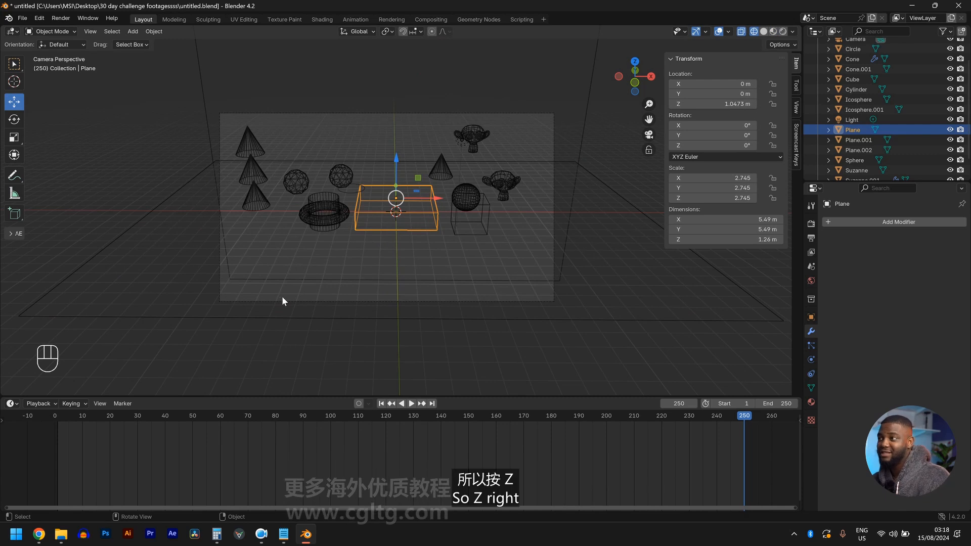
pyautogui.press('z')
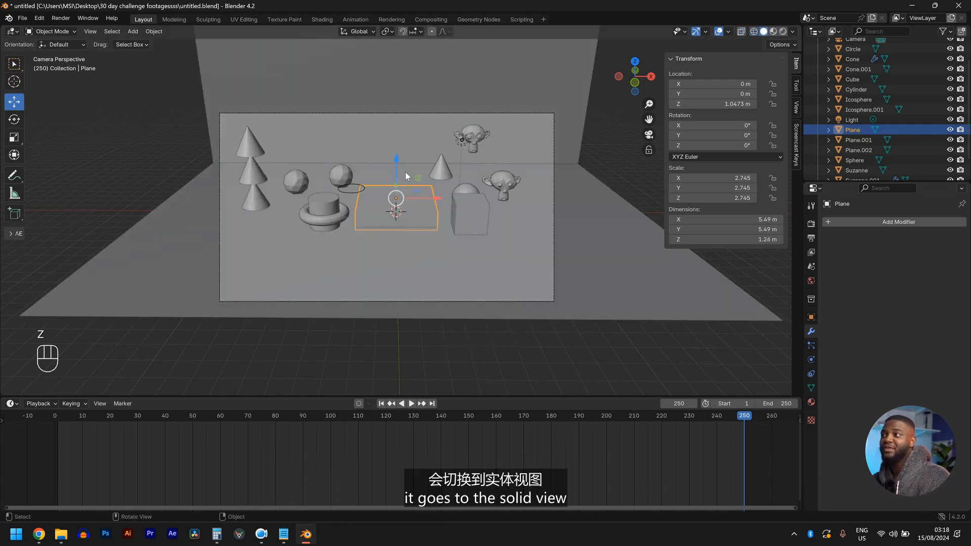
pyautogui.press('z')
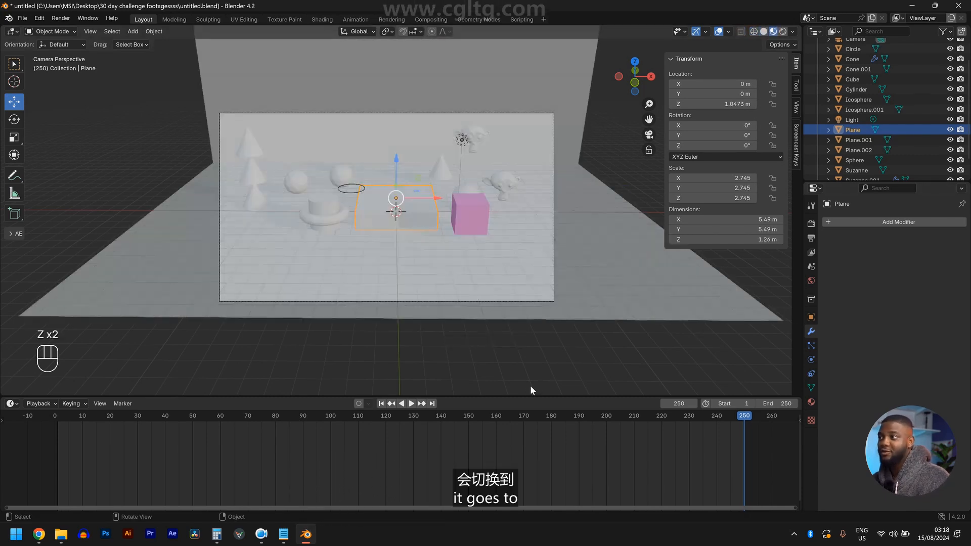
pyautogui.press('z')
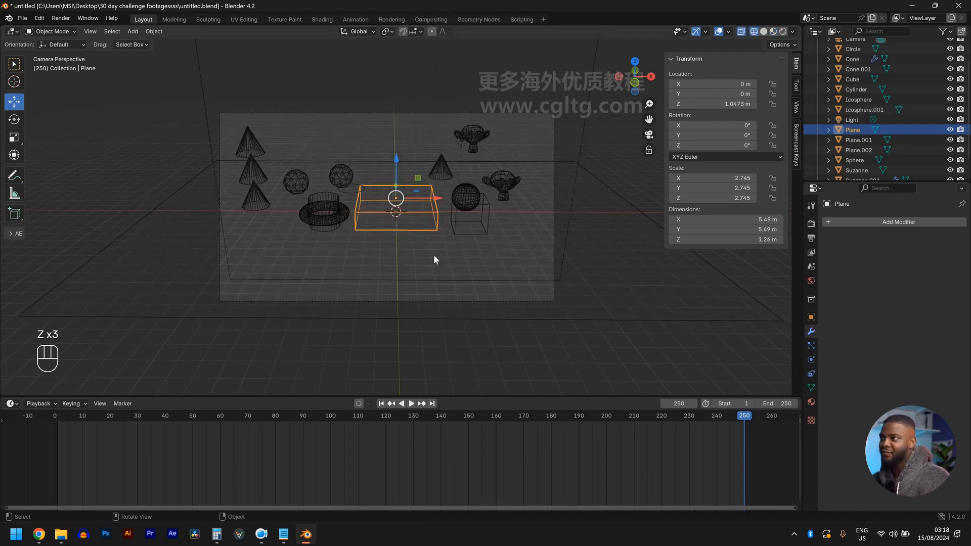
pyautogui.press('z')
pyautogui.press('z')
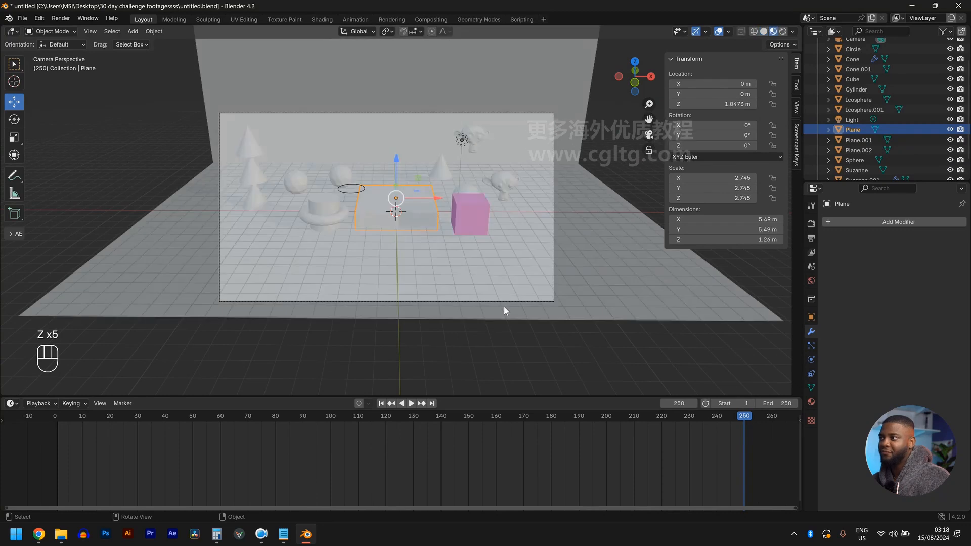
# Leave the camera view and inspect the pink cube and its surroundings from an angled perspective.
pyautogui.scroll(1, 504, 305)
pyautogui.click(469, 237)
pyautogui.moveTo(470, 247); pyautogui.dragTo(548, 196, button='middle')
pyautogui.moveTo(547, 193); pyautogui.dragTo(547, 194)
pyautogui.click(599, 261)
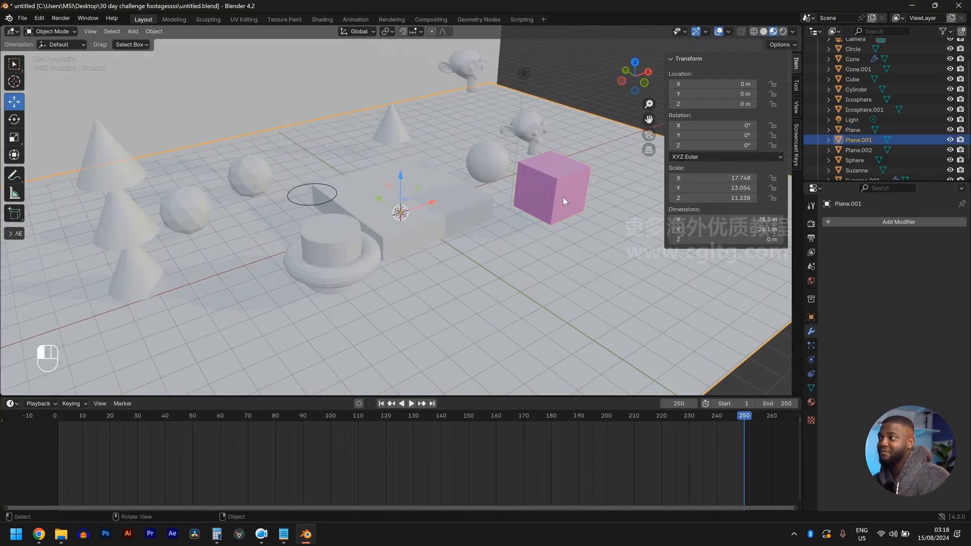
pyautogui.click(563, 198)
pyautogui.scroll(-3, 398, 182)
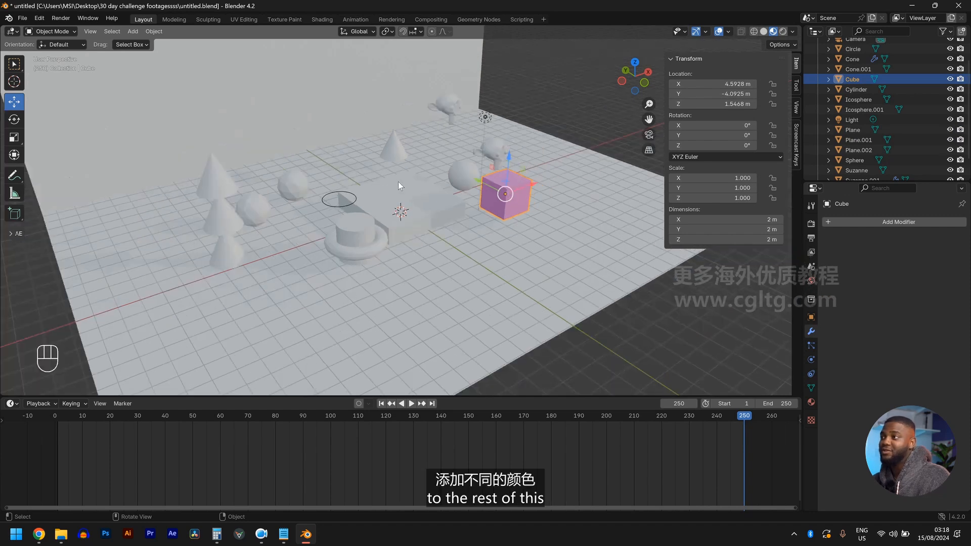
# Give the flat slab in the middle of the scene a new material with a blue base color.
pyautogui.click(380, 193)
pyautogui.scroll(2, 381, 194)
pyautogui.scroll(2, 372, 285)
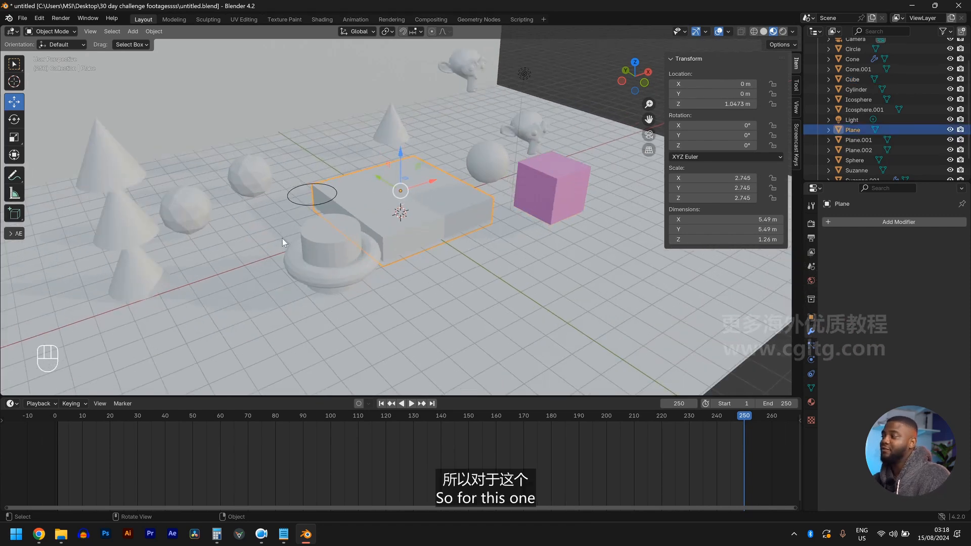
pyautogui.click(813, 403)
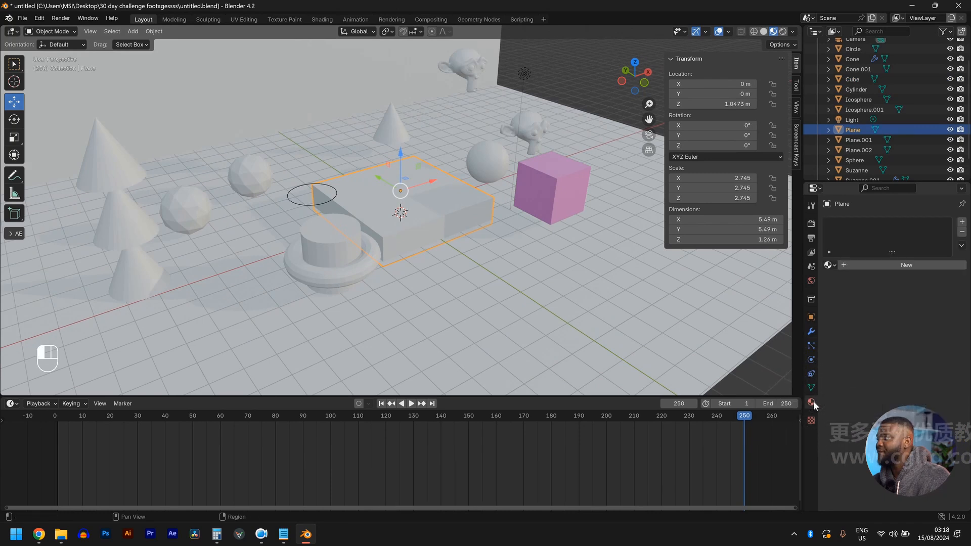
pyautogui.click(875, 267)
pyautogui.click(899, 330)
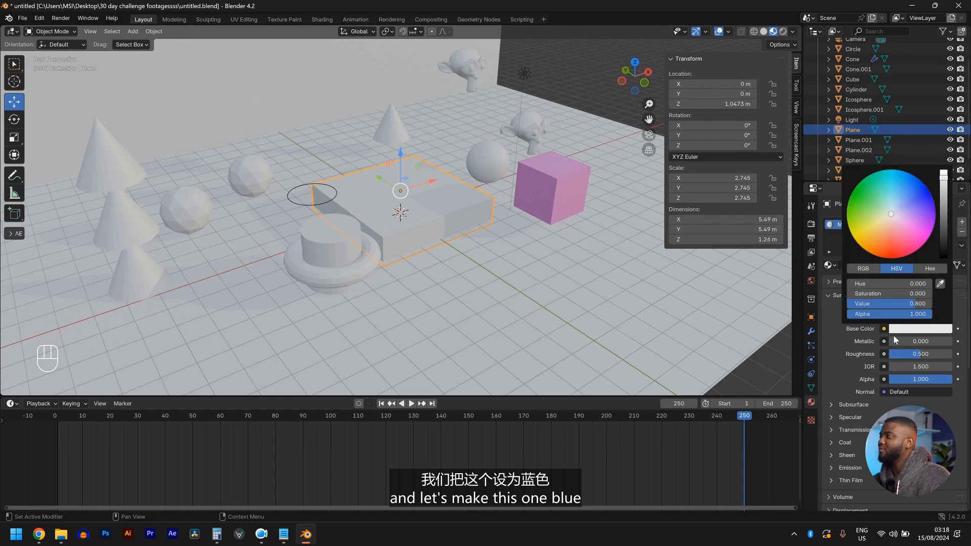
pyautogui.click(910, 195)
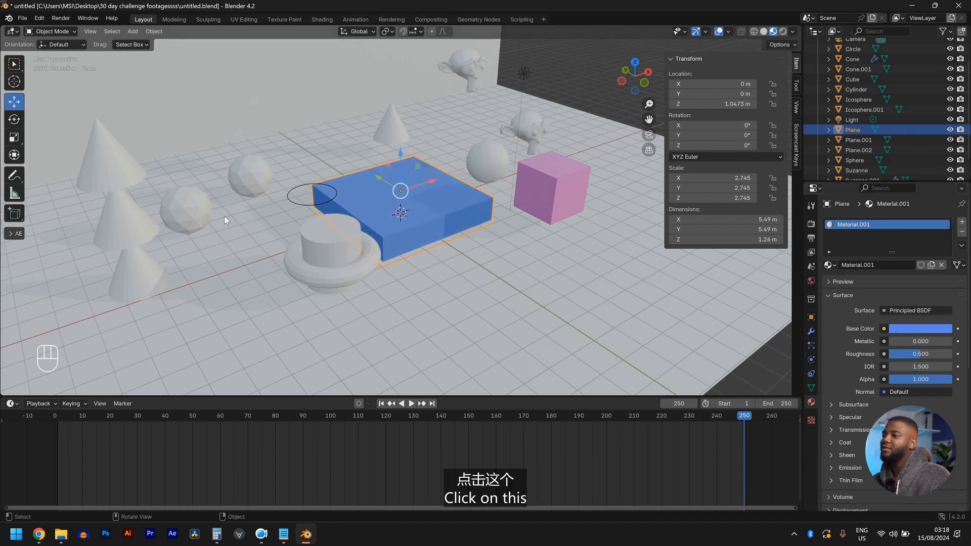
# Give the cylinder a new material with a green base color, hue about 0.347 and saturation about 0.758.
pyautogui.click(317, 246)
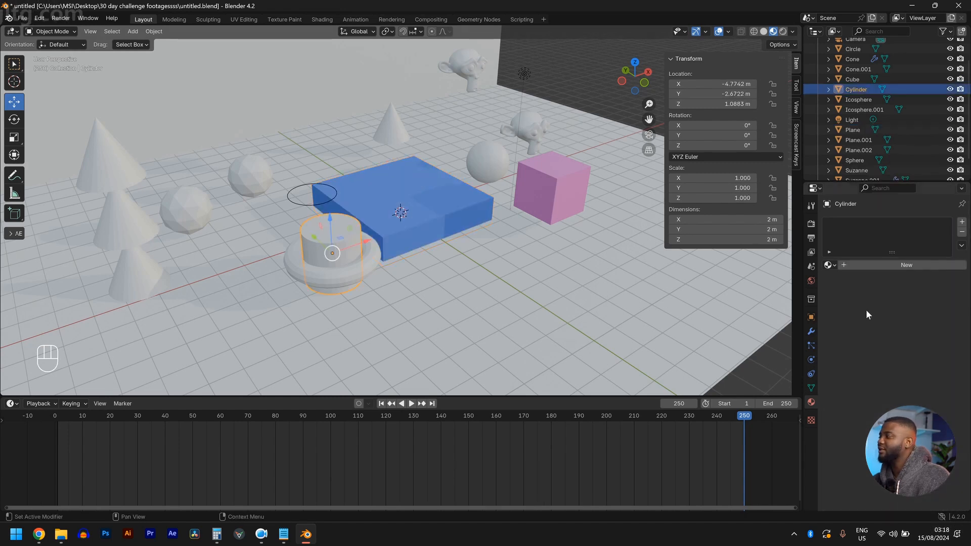
pyautogui.click(895, 265)
pyautogui.click(910, 329)
pyautogui.click(875, 201)
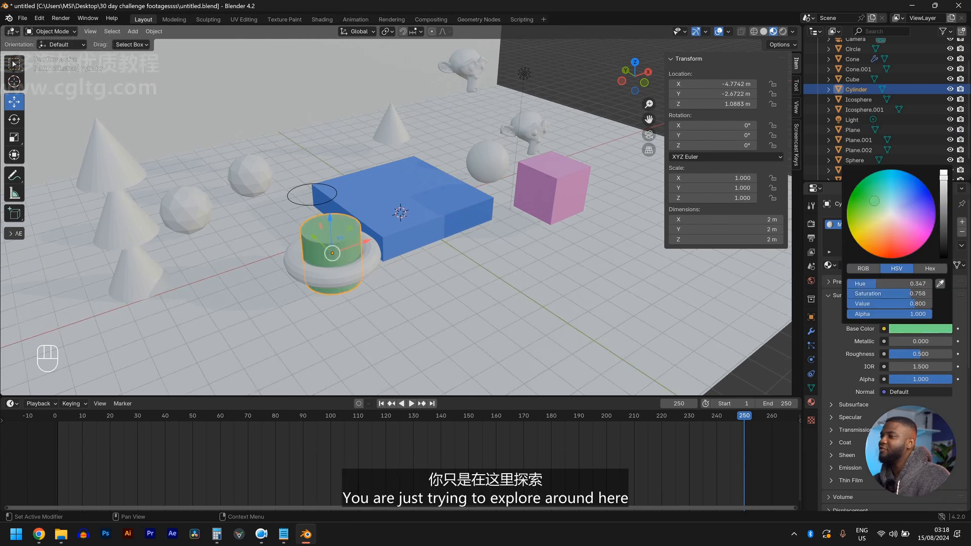
# Give the torus around the cylinder a new material with a yellow-orange base color.
pyautogui.click(298, 273)
pyautogui.click(873, 264)
pyautogui.click(911, 328)
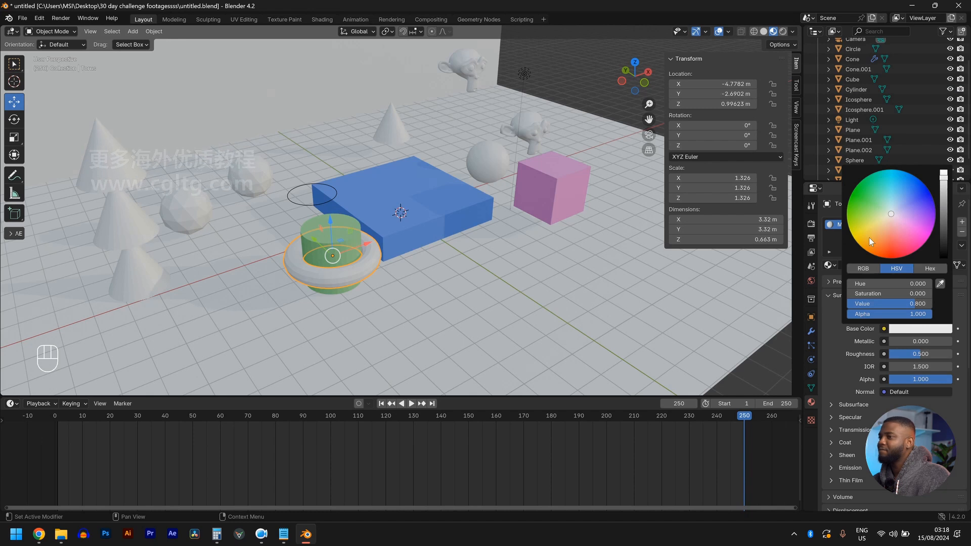
pyautogui.click(869, 238)
# Give the icosphere nearest the cone stack a new material with a red base color, hue 1.000 and saturation about 0.979.
pyautogui.click(205, 221)
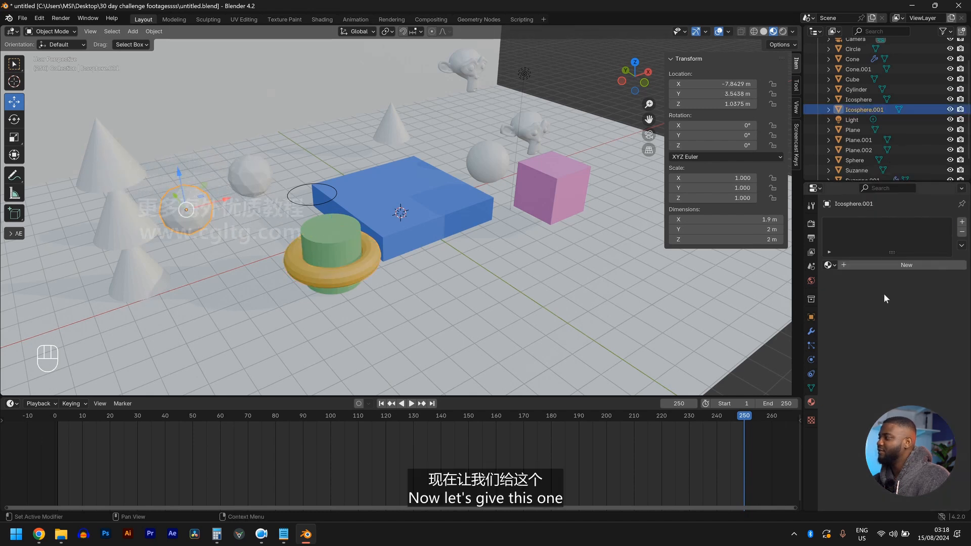
pyautogui.click(852, 266)
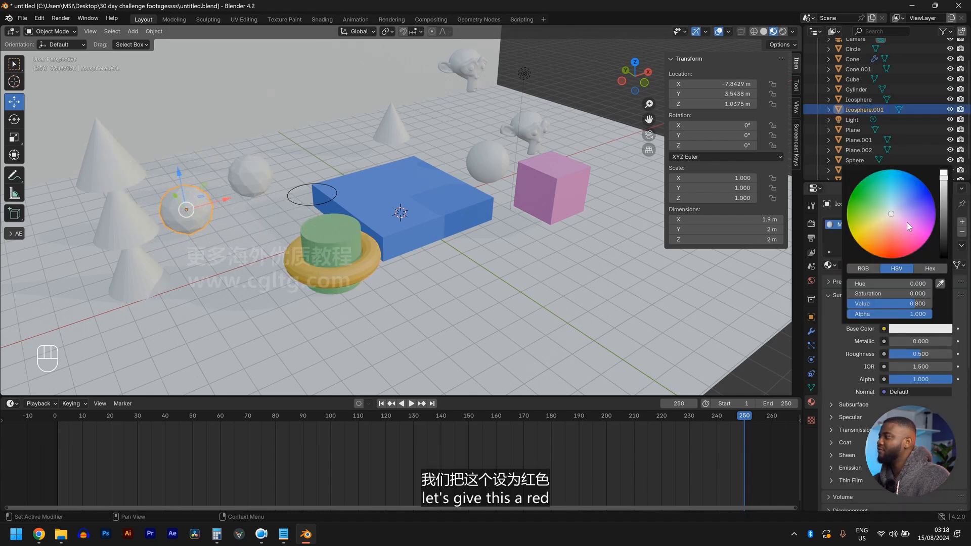
pyautogui.click(891, 250)
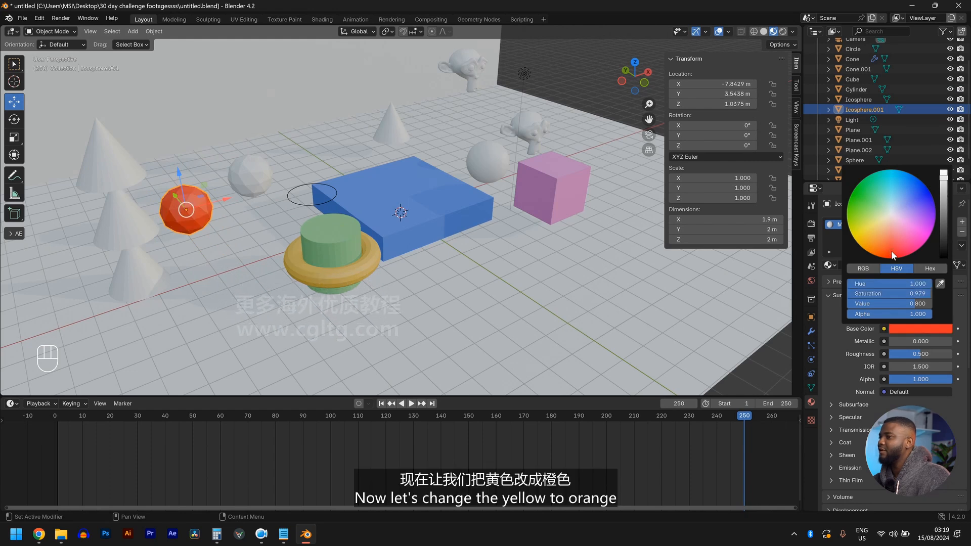
# Change the base color of the torus material from yellow to orange.
pyautogui.click(432, 252)
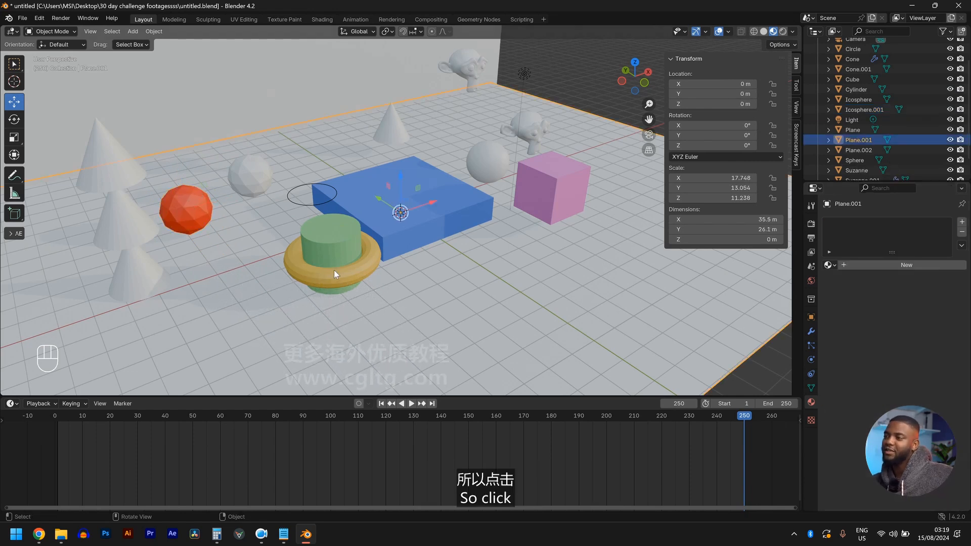
pyautogui.click(339, 283)
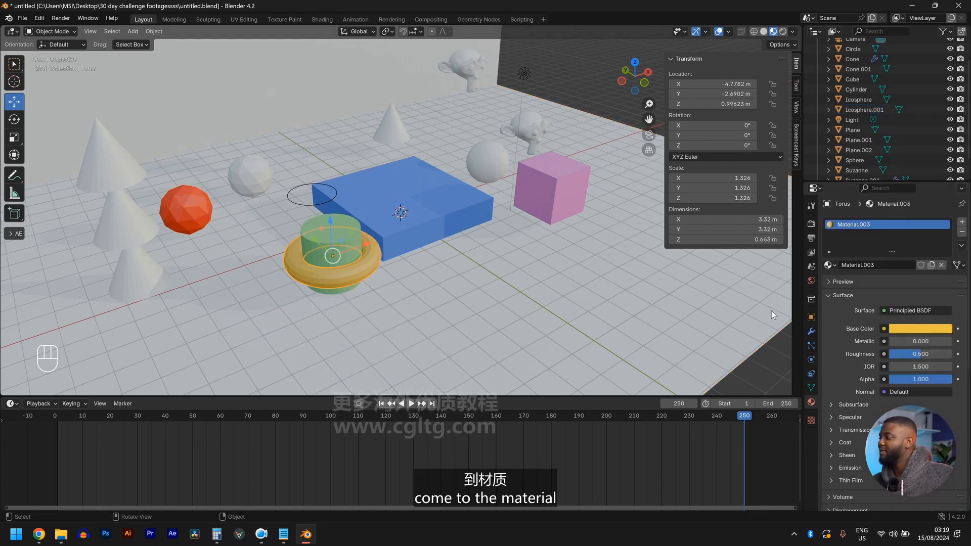
pyautogui.click(916, 330)
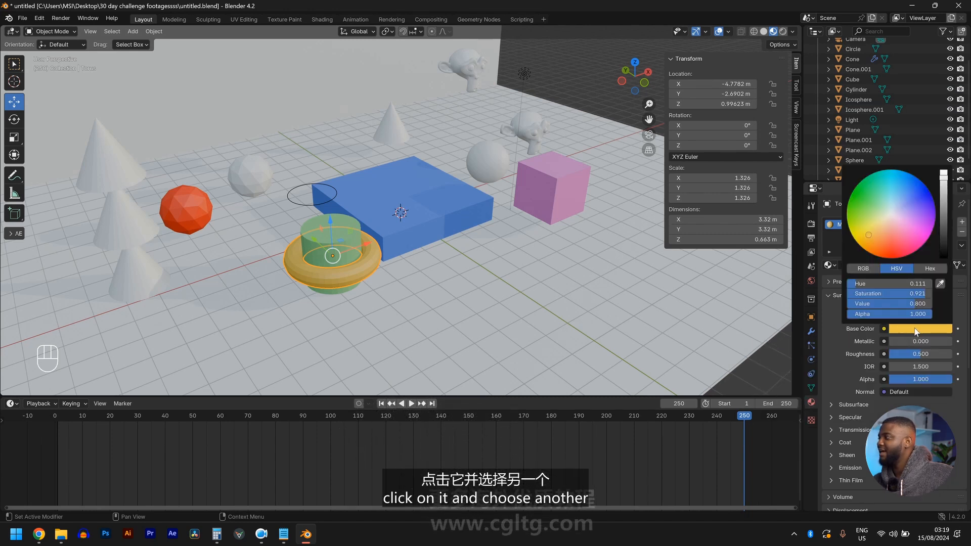
pyautogui.click(872, 244)
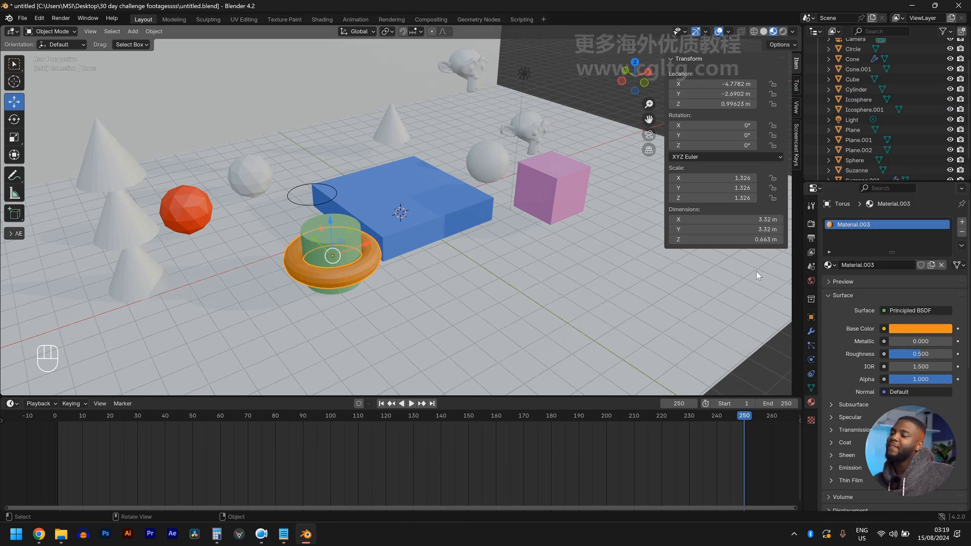
# Inspect the materials of the cube, slab, cylinder, torus and red icosphere, and review the list of existing materials.
pyautogui.click(486, 321)
pyautogui.moveTo(486, 320); pyautogui.dragTo(471, 335, button='middle')
pyautogui.click(519, 206)
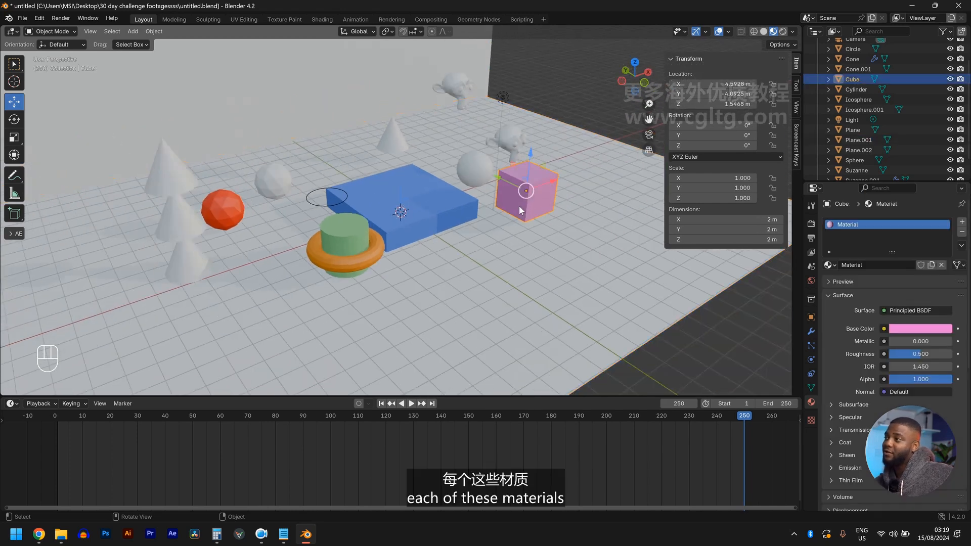
pyautogui.click(538, 223)
pyautogui.click(539, 205)
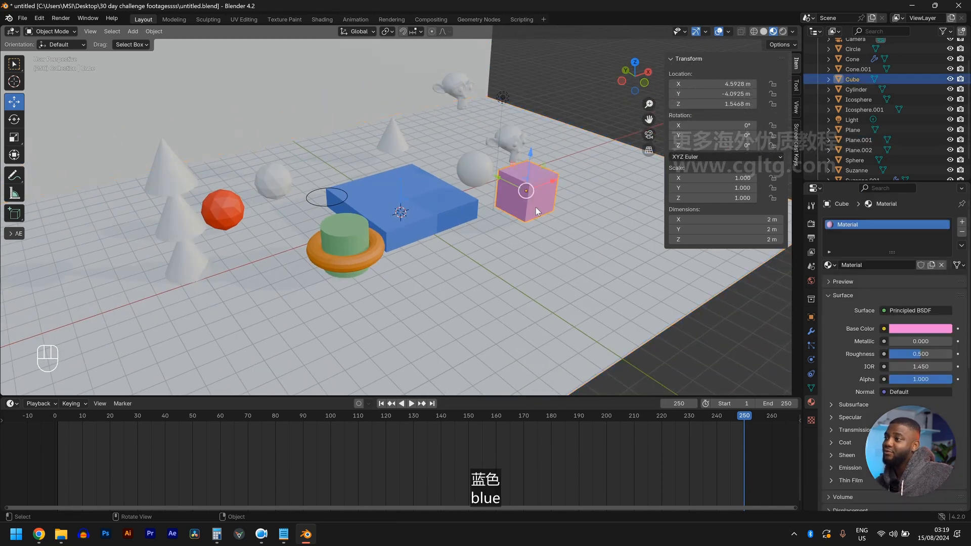
pyautogui.click(415, 231)
pyautogui.click(336, 247)
pyautogui.click(335, 258)
pyautogui.click(229, 210)
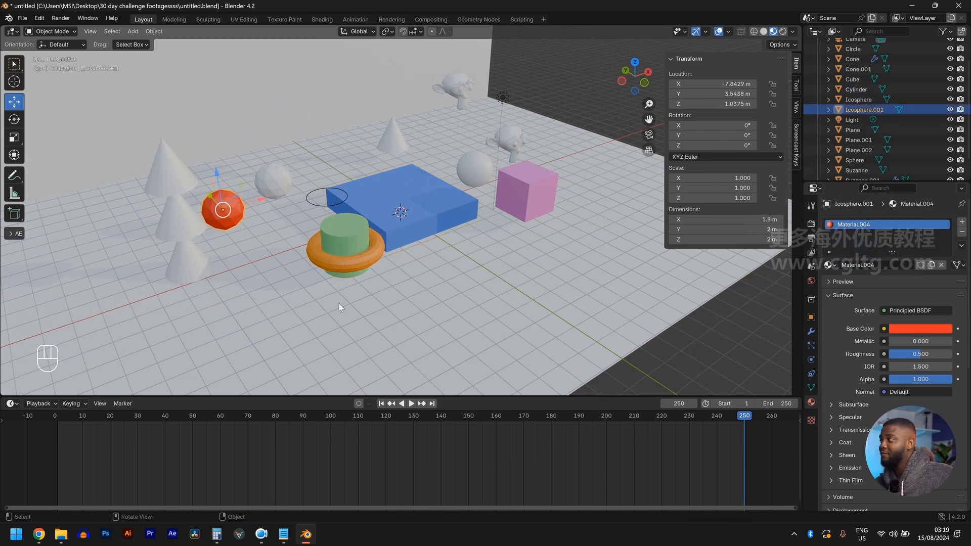
pyautogui.click(835, 267)
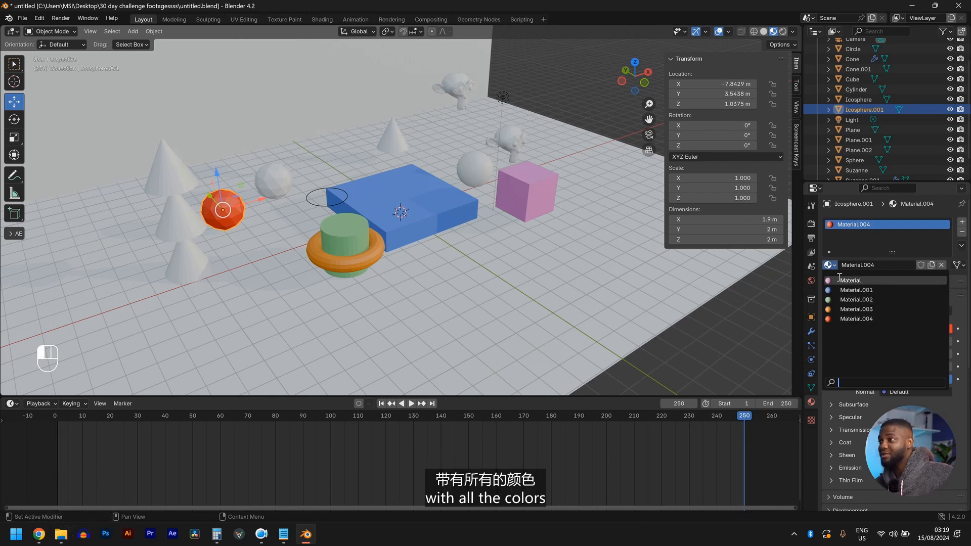
pyautogui.click(445, 270)
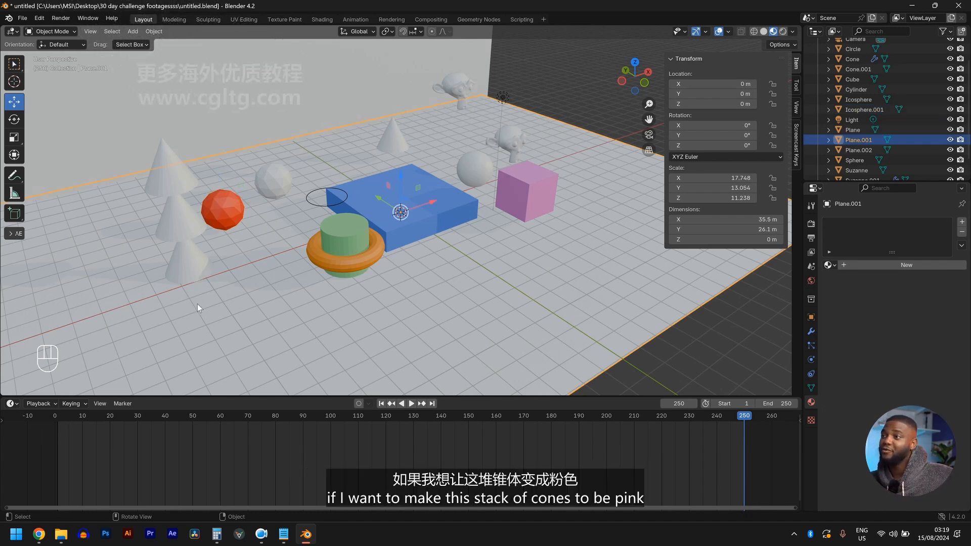
# Assign the cube's existing pink material to the stack of cones and rename that material Pink.
pyautogui.click(164, 185)
pyautogui.moveTo(164, 185); pyautogui.dragTo(220, 248, button='middle')
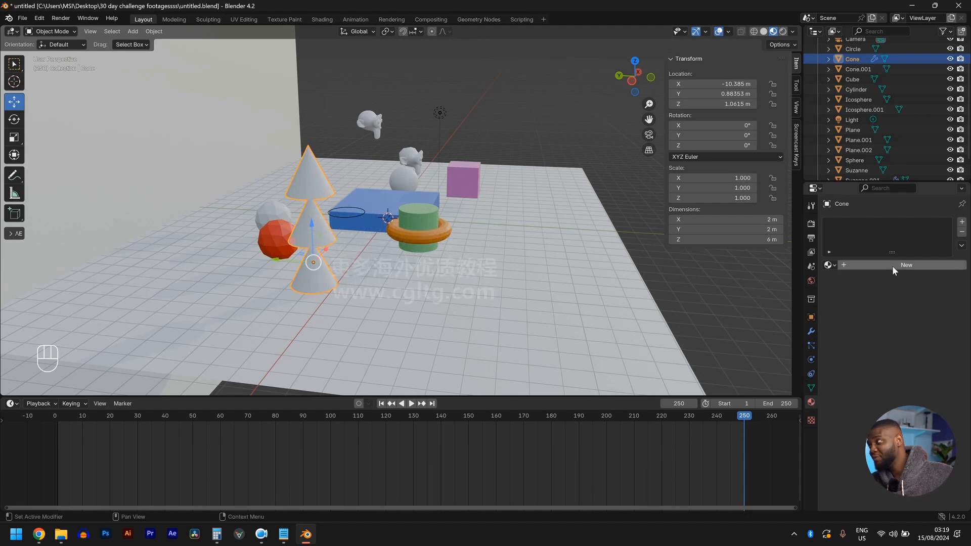
pyautogui.click(830, 265)
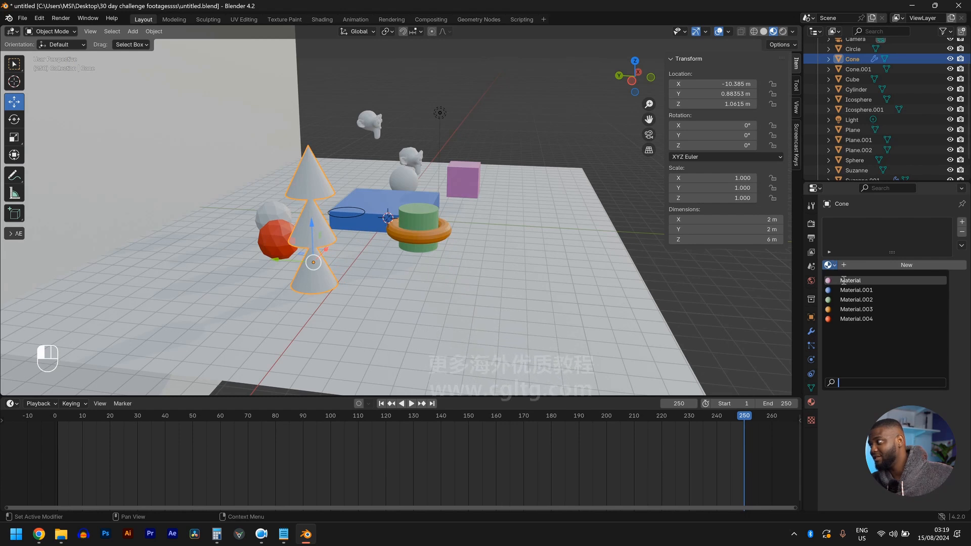
pyautogui.click(836, 280)
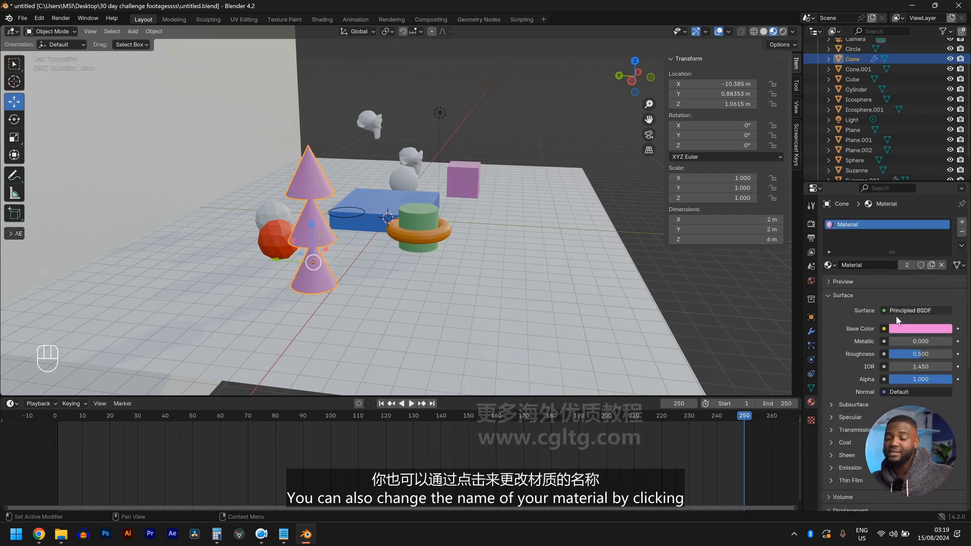
pyautogui.click(857, 266)
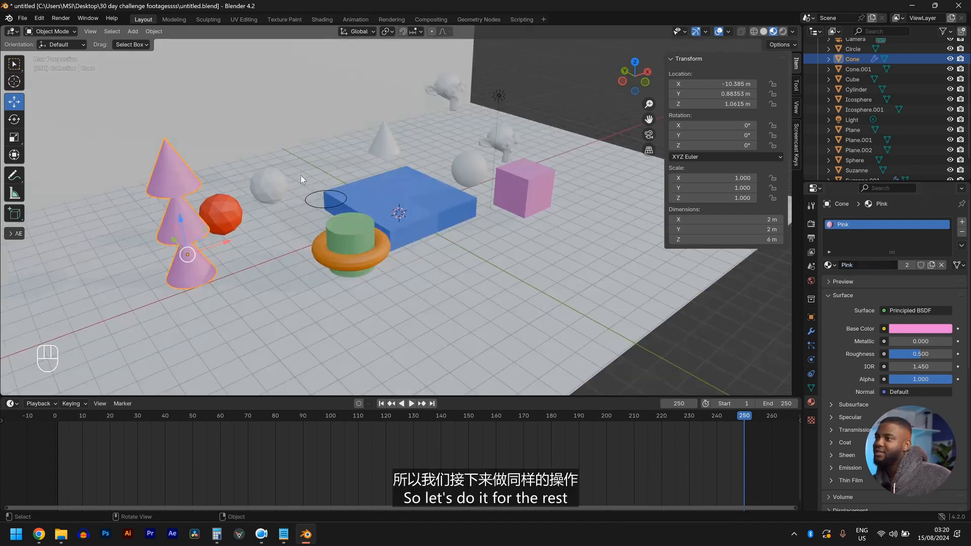
# Assign the existing red material, Material.004, to the uncoloured icosphere behind the red one.
pyautogui.moveTo(360, 275); pyautogui.dragTo(387, 271, button='middle')
pyautogui.scroll(1, 387, 272)
pyautogui.moveTo(337, 250); pyautogui.dragTo(302, 242, button='middle')
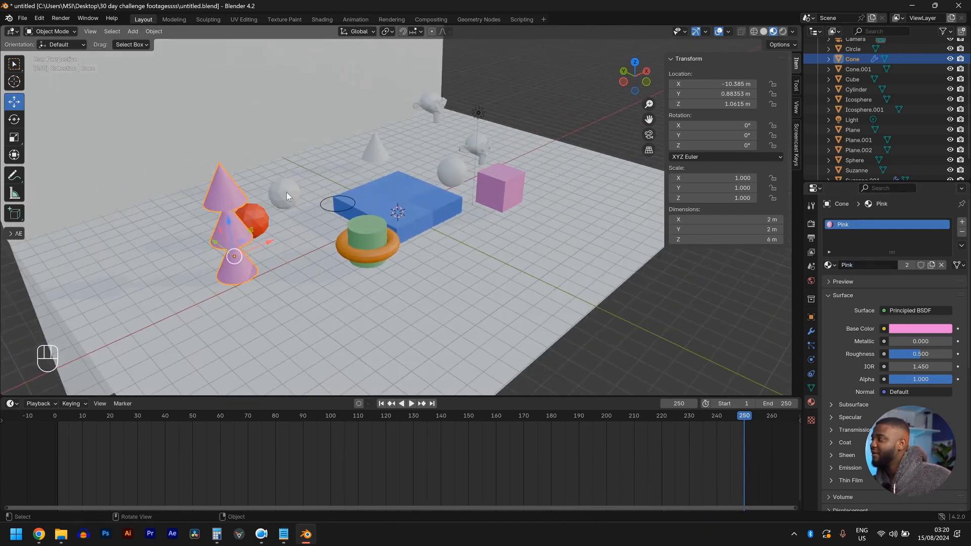
pyautogui.click(287, 192)
pyautogui.scroll(2, 432, 248)
pyautogui.click(824, 266)
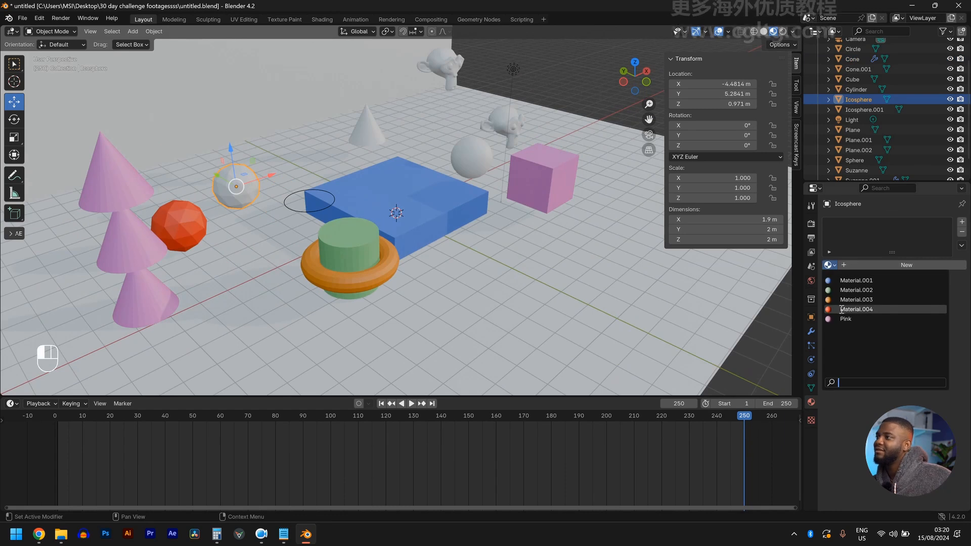
pyautogui.click(860, 308)
# Assign the existing blue material, Material.001, to the smooth sphere beside the cube.
pyautogui.click(472, 147)
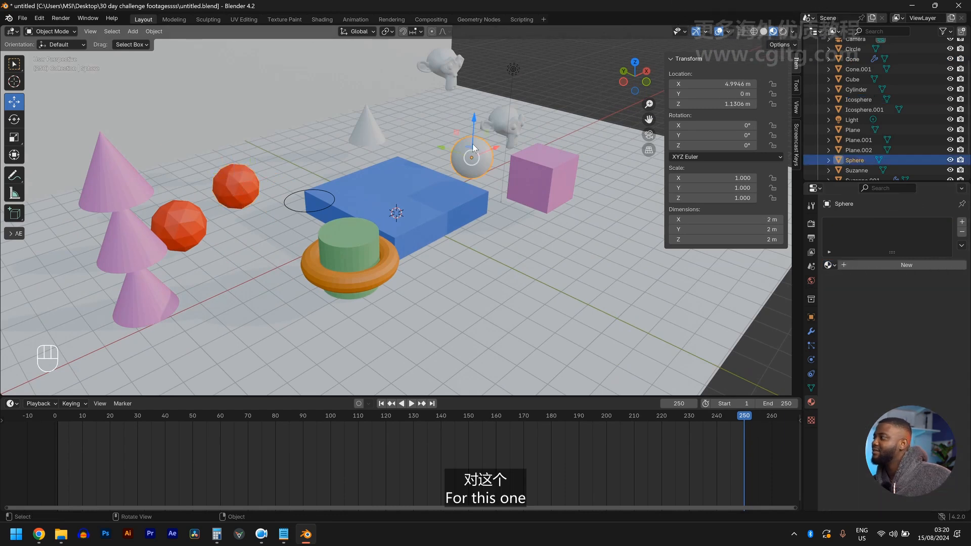
pyautogui.click(829, 265)
pyautogui.click(854, 280)
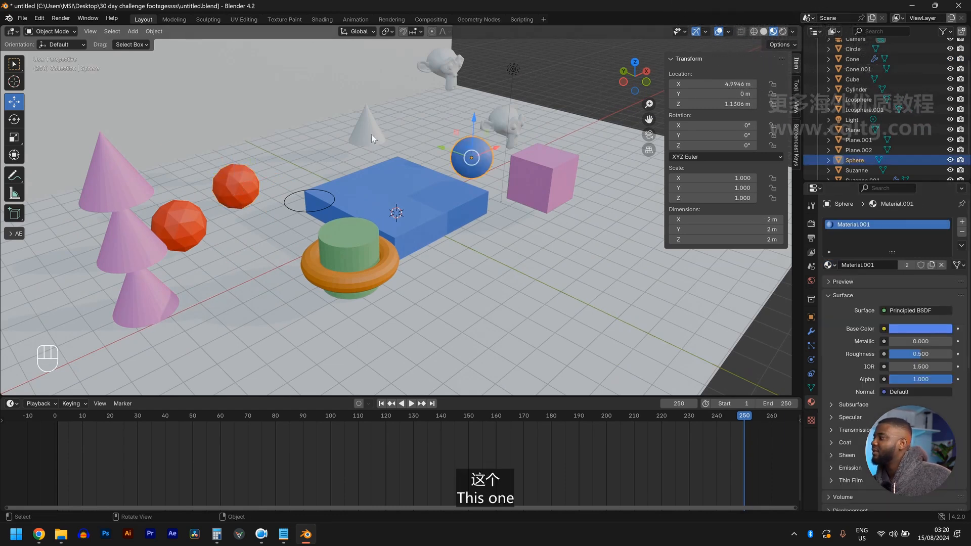
# Assign the existing Pink material to the single cone behind the blue slab.
pyautogui.click(366, 126)
pyautogui.click(828, 265)
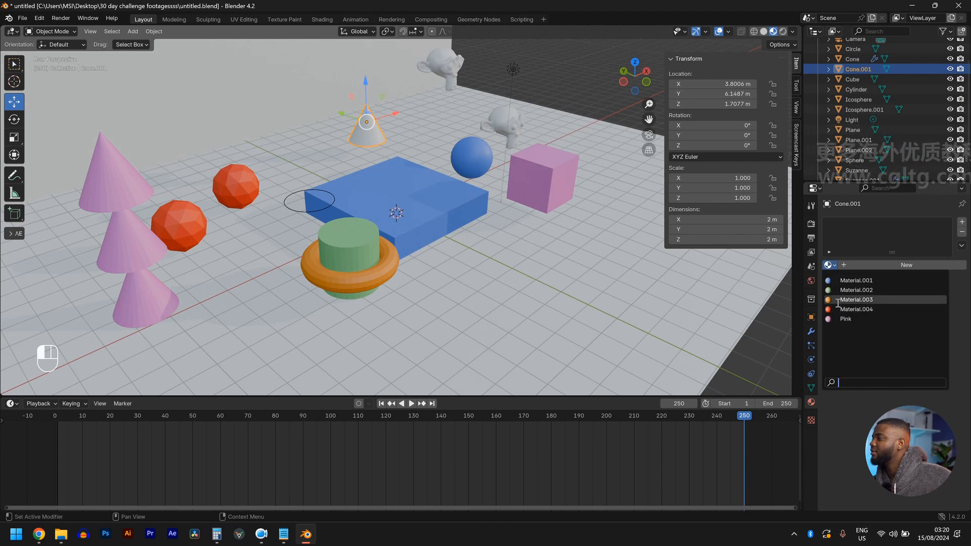
pyautogui.click(856, 327)
# Assign the existing green material, Material.002, to the lower monkey head behind the cube.
pyautogui.click(506, 120)
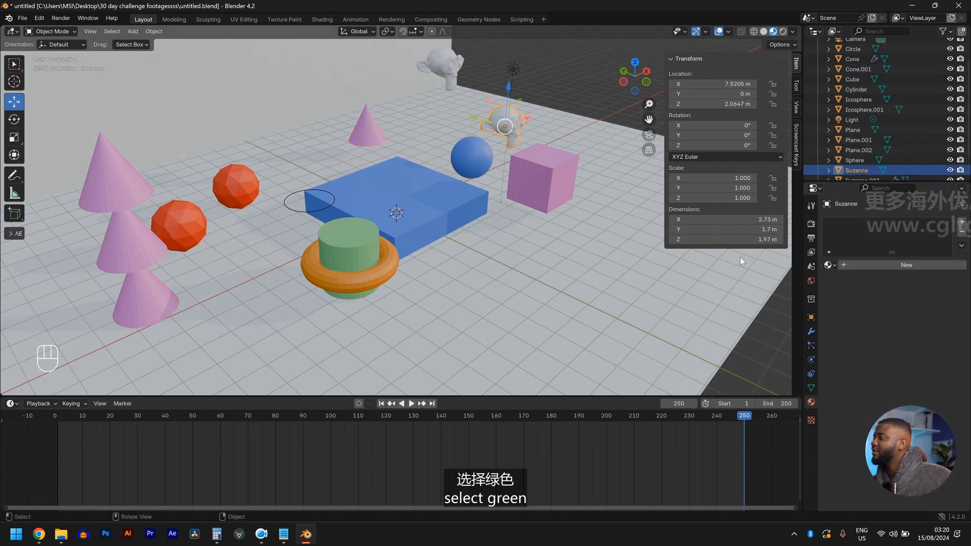
pyautogui.click(828, 265)
pyautogui.click(856, 290)
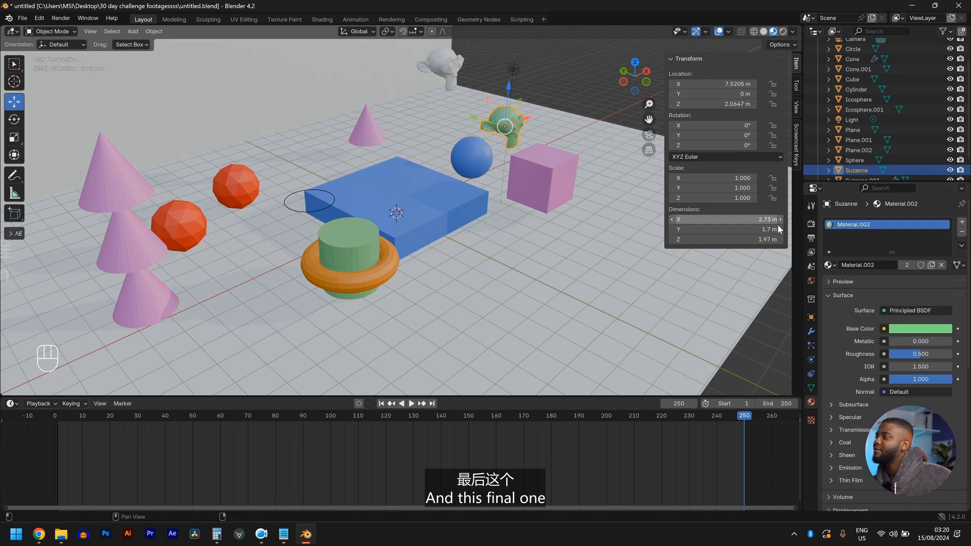
# Create a new material for the upper monkey head and open its base color for editing.
pyautogui.click(426, 58)
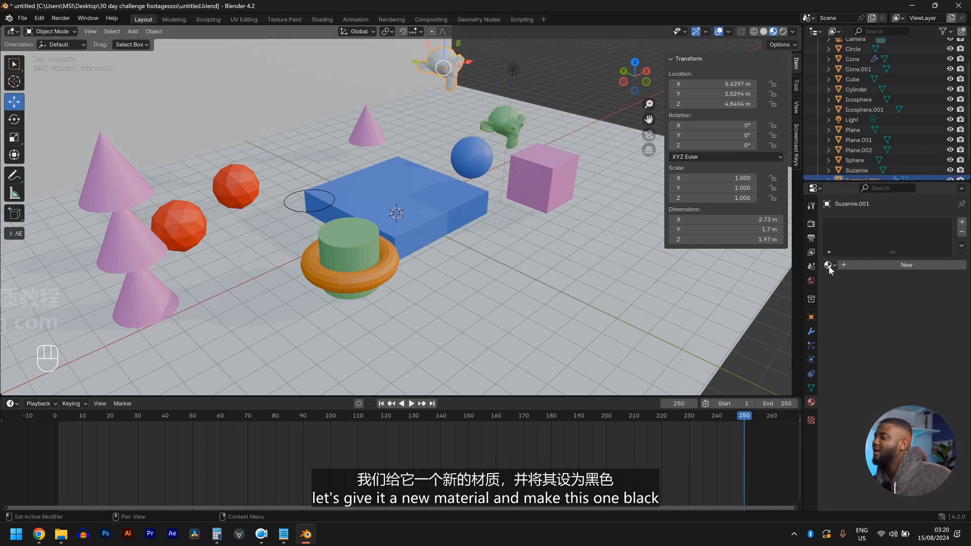
pyautogui.click(906, 265)
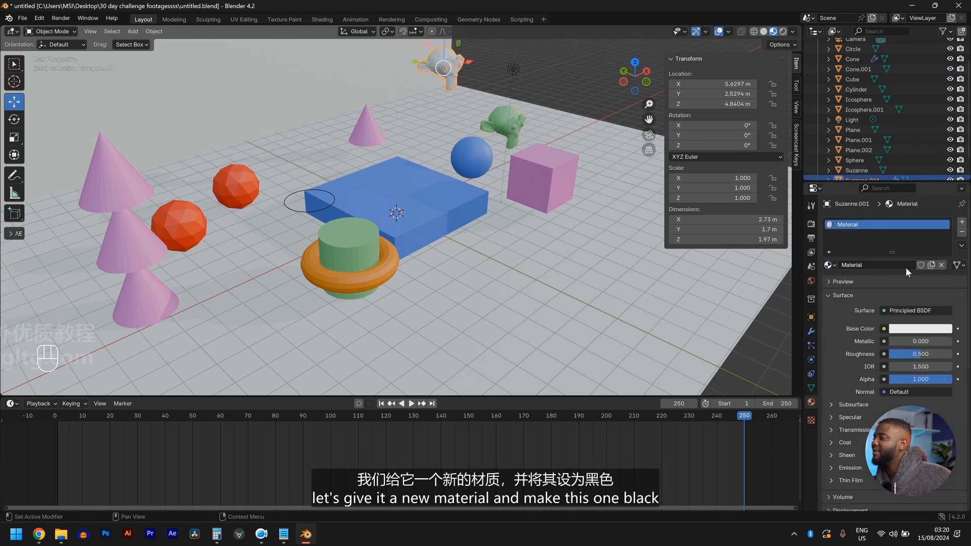
pyautogui.click(926, 328)
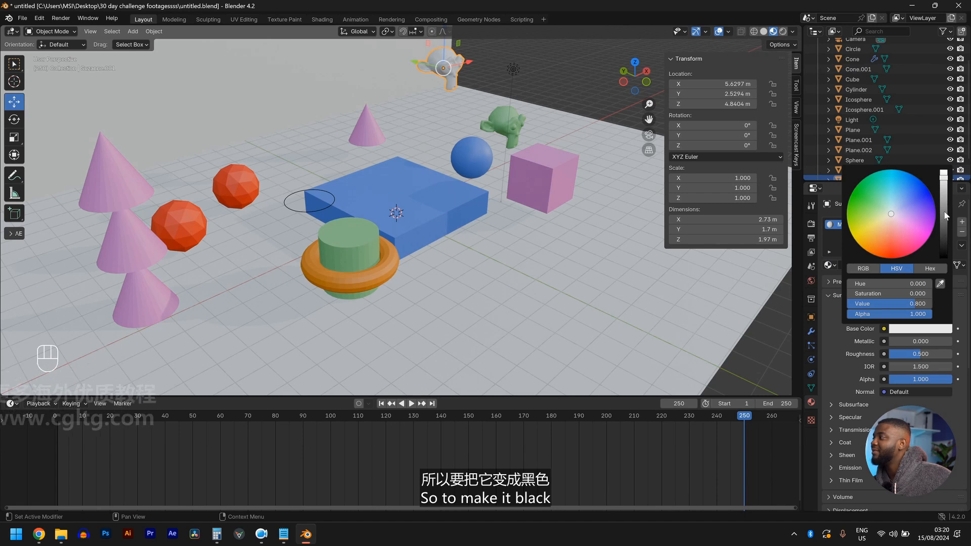
# Try different brightness levels and a pink base color, hue 0.836, saturation 0.962 and value 1.000, on the upper monkey head.
pyautogui.moveTo(943, 212); pyautogui.dragTo(943, 172)
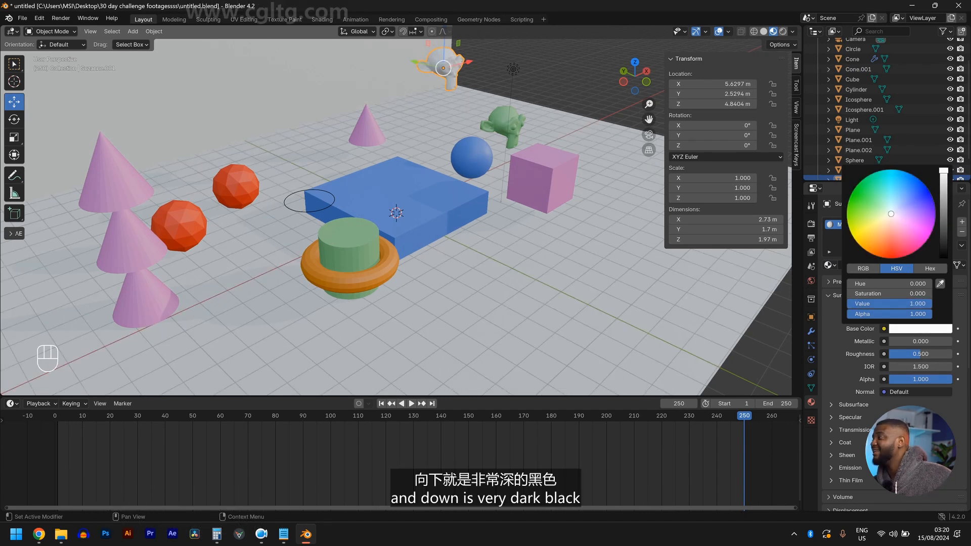
pyautogui.moveTo(944, 171); pyautogui.dragTo(934, 203)
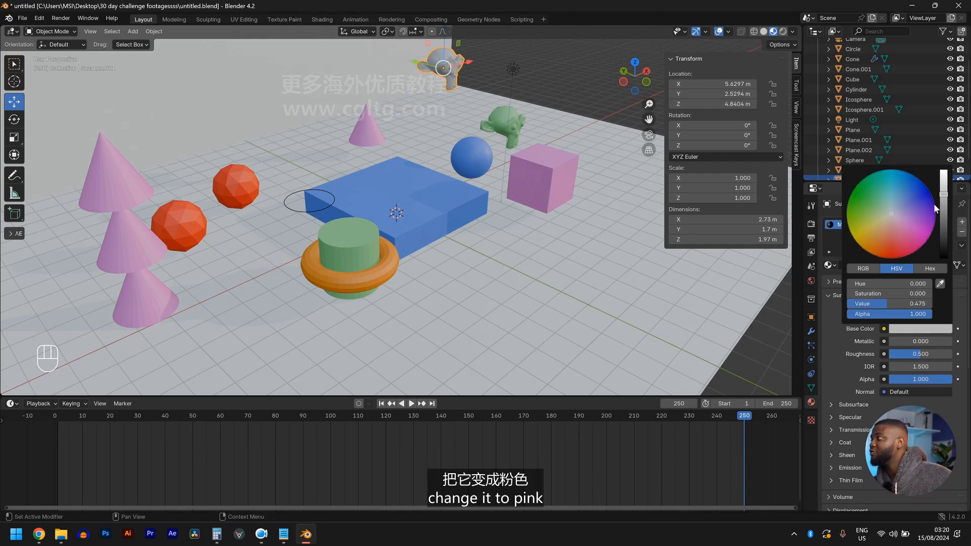
pyautogui.click(915, 221)
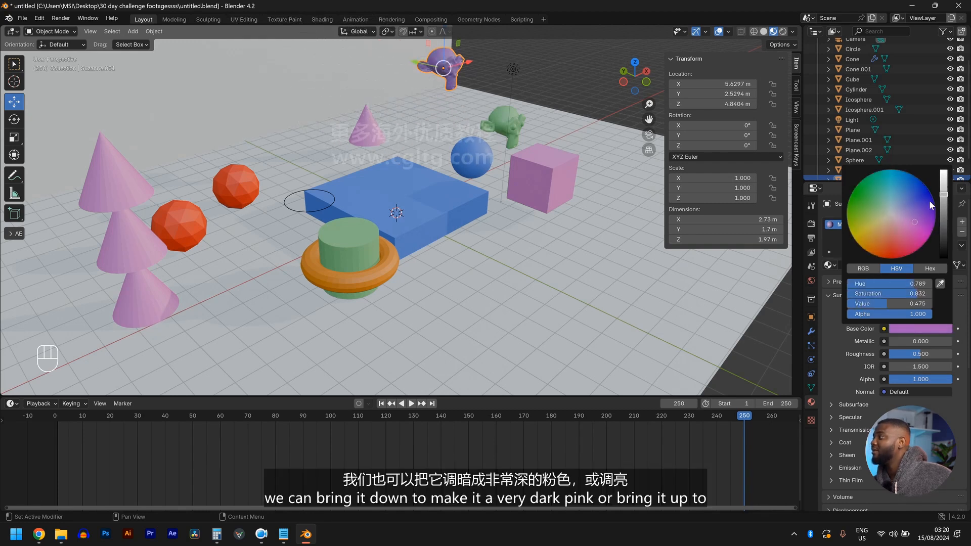
pyautogui.click(921, 232)
pyautogui.moveTo(943, 194)
pyautogui.mouseDown()
pyautogui.moveTo(943, 231)
pyautogui.moveTo(944, 171)
pyautogui.mouseUp()
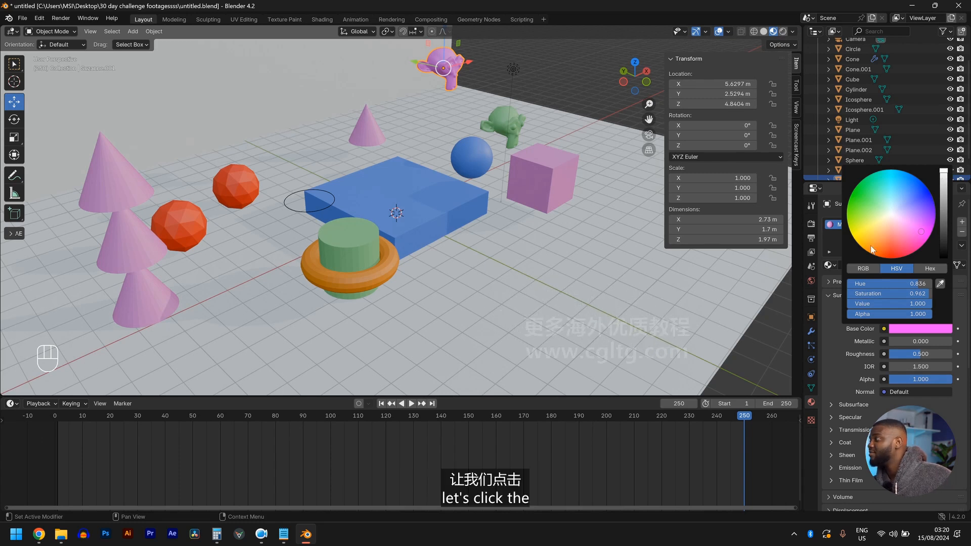
# Make the upper monkey head's base color black, with saturation 0.000 and the color value at its minimum.
pyautogui.click(891, 214)
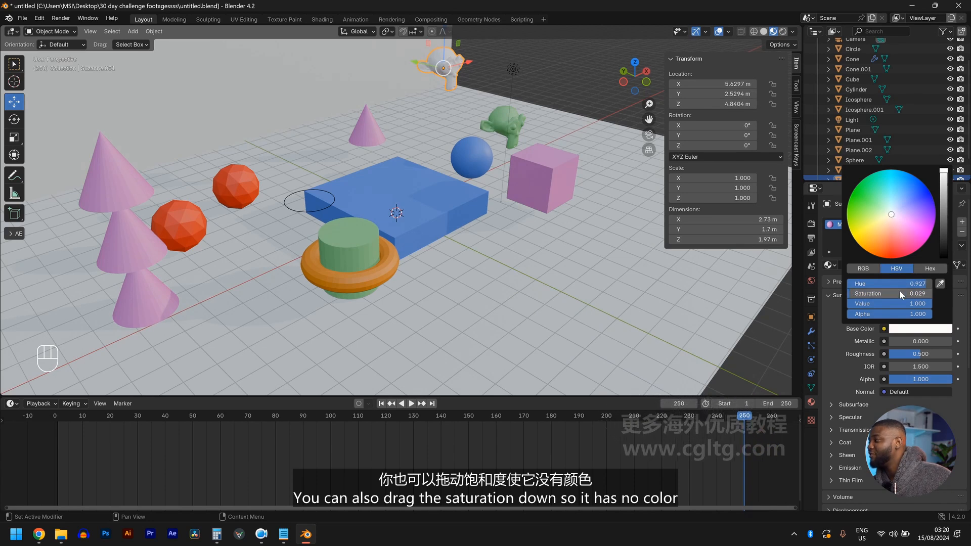
pyautogui.moveTo(912, 294); pyautogui.dragTo(847, 292)
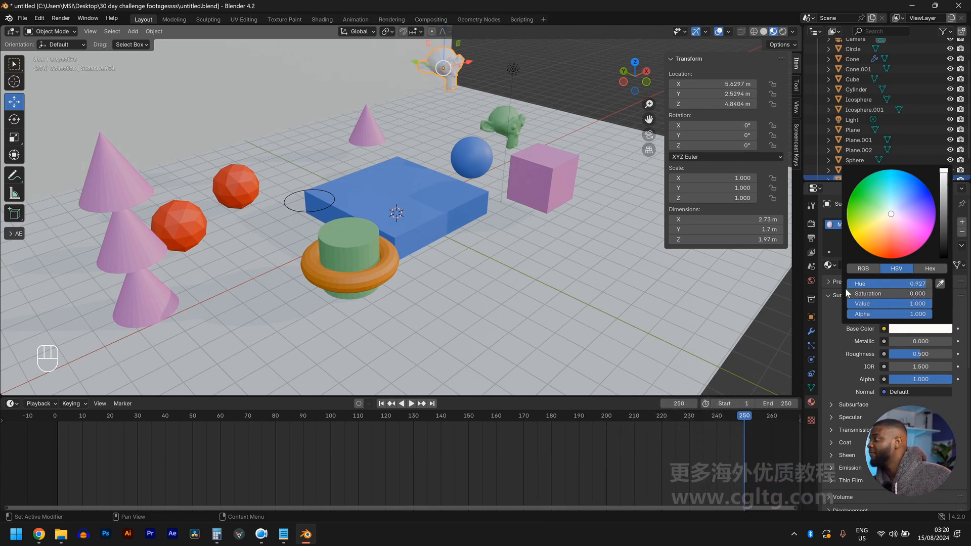
pyautogui.moveTo(945, 182); pyautogui.dragTo(944, 257)
# Return to the camera view and look over the framed scene with its coloured objects.
pyautogui.moveTo(551, 169); pyautogui.dragTo(430, 263, button='middle')
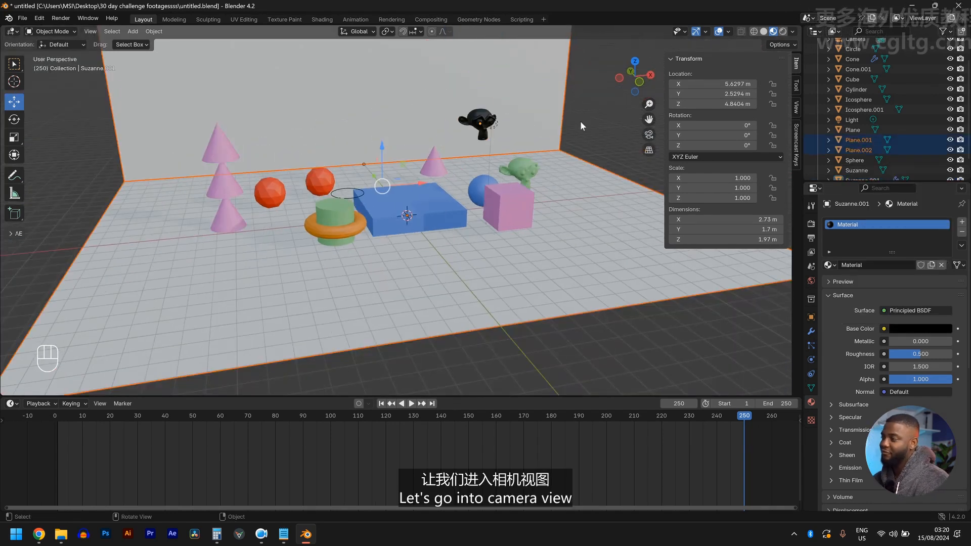
pyautogui.press('KP_0')
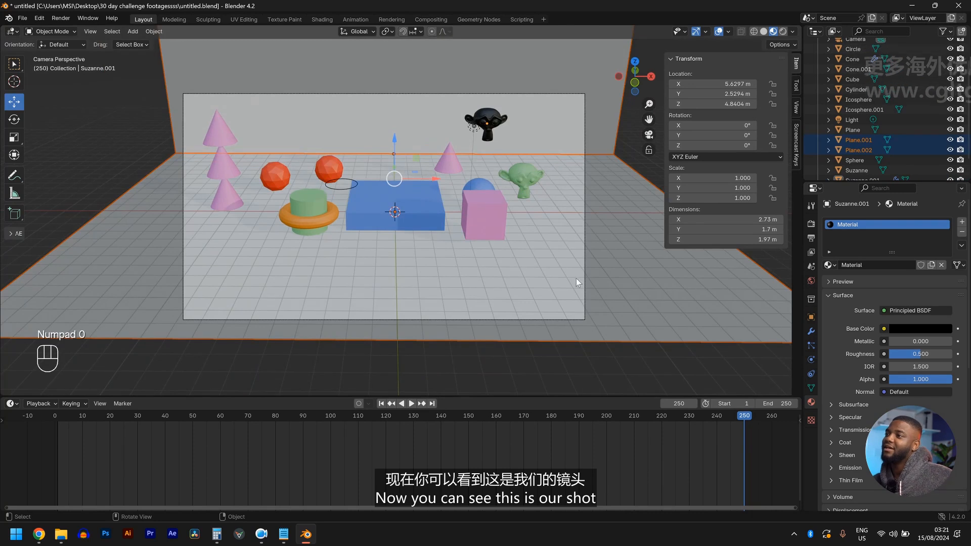
pyautogui.click(563, 268)
pyautogui.scroll(-2, 430, 331)
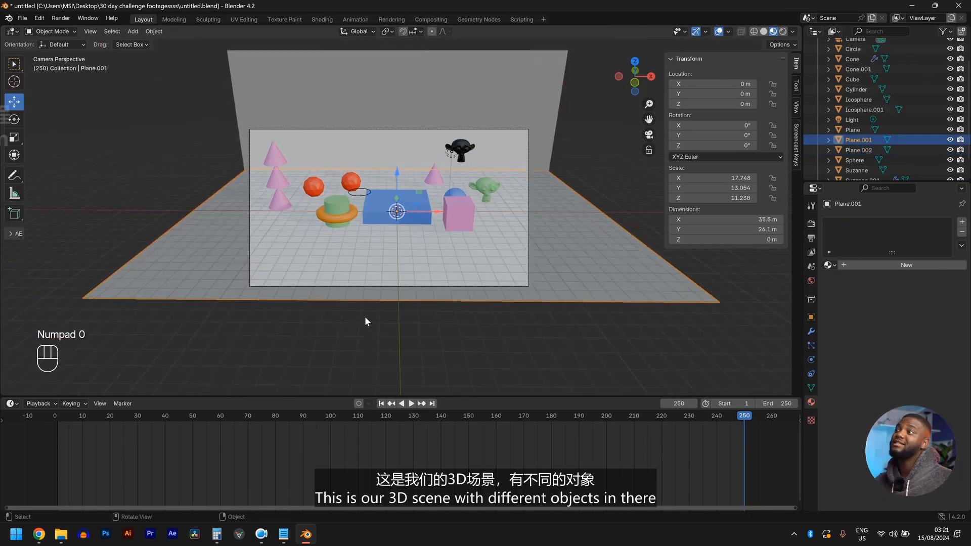
# Assign the existing black material named Material to the ground plane.
pyautogui.scroll(2, 382, 175)
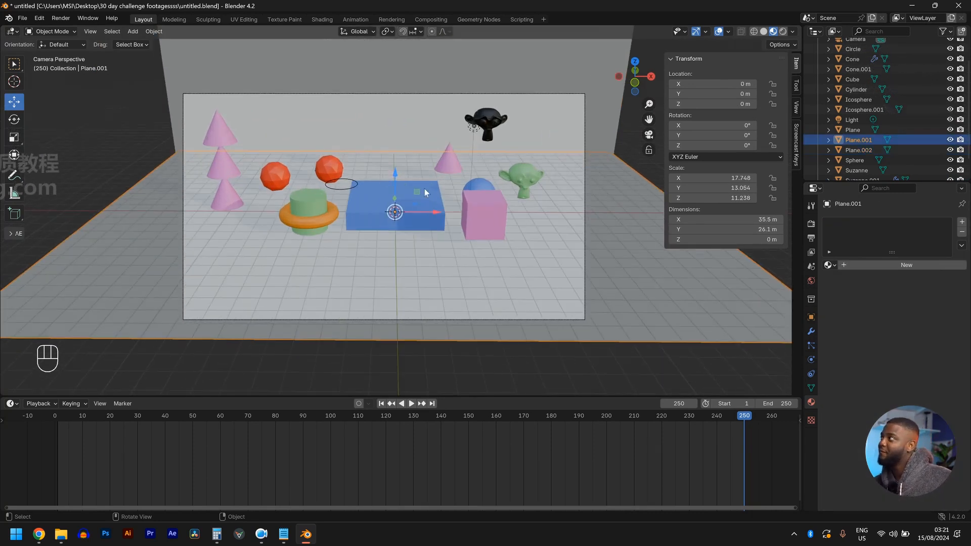
pyautogui.click(152, 254)
pyautogui.moveTo(257, 260); pyautogui.dragTo(427, 276, button='middle')
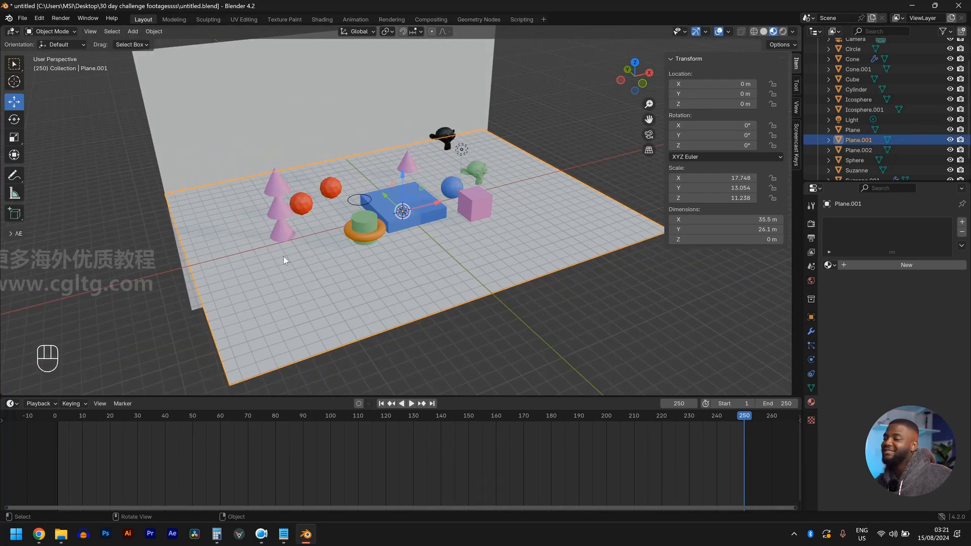
pyautogui.moveTo(323, 280); pyautogui.dragTo(356, 255, button='middle')
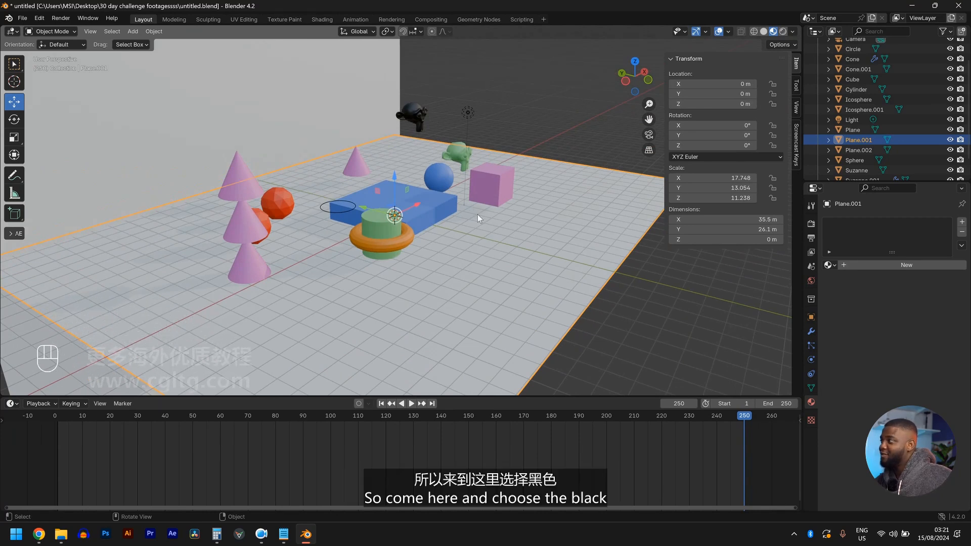
pyautogui.click(828, 265)
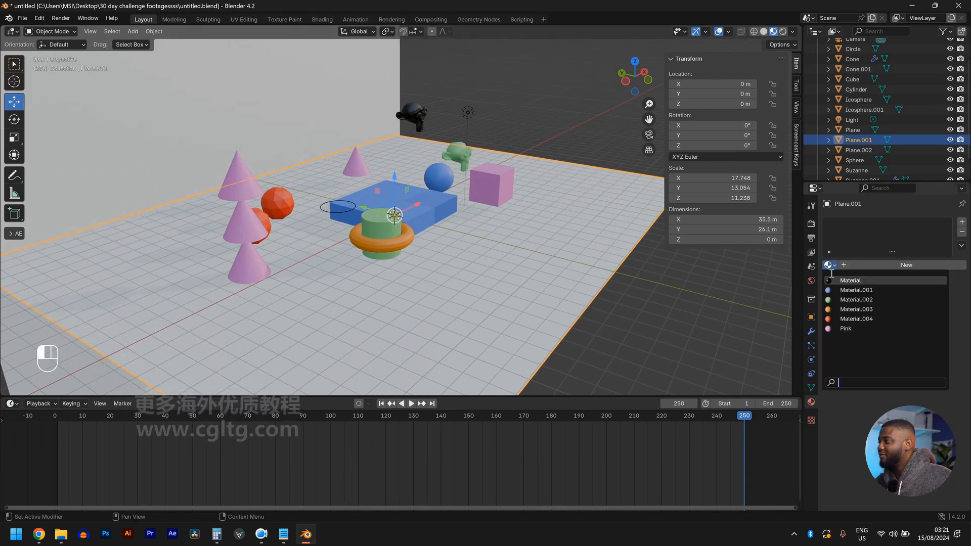
pyautogui.click(850, 278)
# Return to the camera view and check how the black ground looks behind and beneath the objects.
pyautogui.moveTo(551, 138); pyautogui.dragTo(463, 308, button='middle')
pyautogui.click(425, 180)
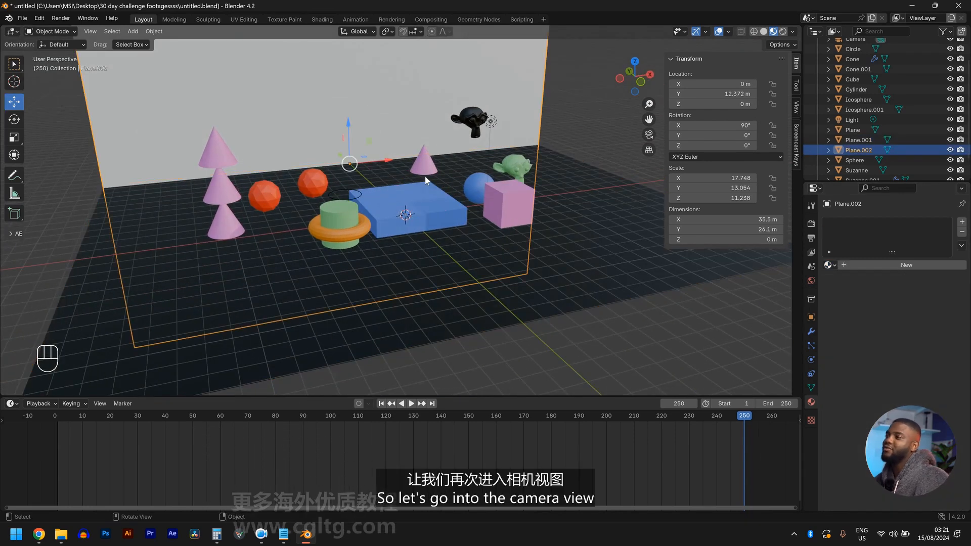
pyautogui.press('KP_0')
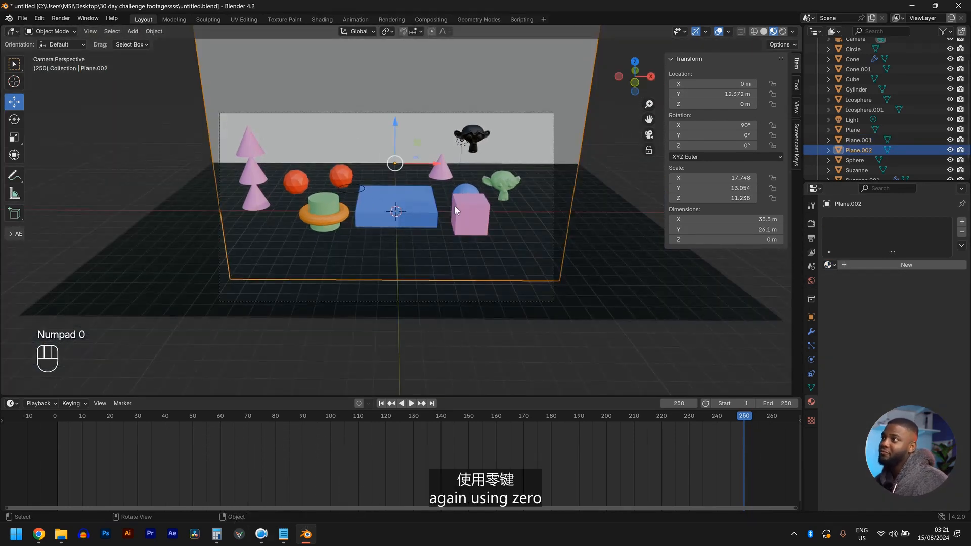
pyautogui.scroll(1, 455, 205)
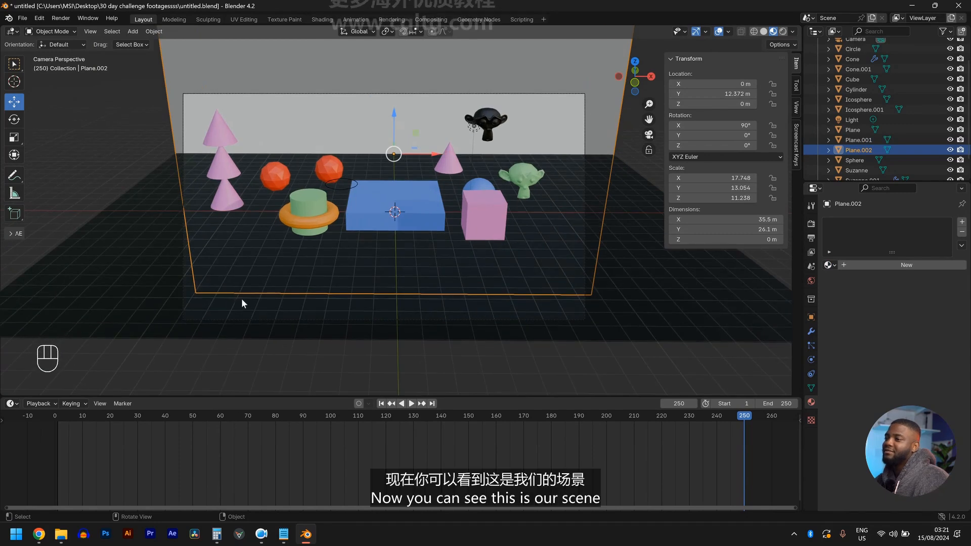
pyautogui.click(248, 320)
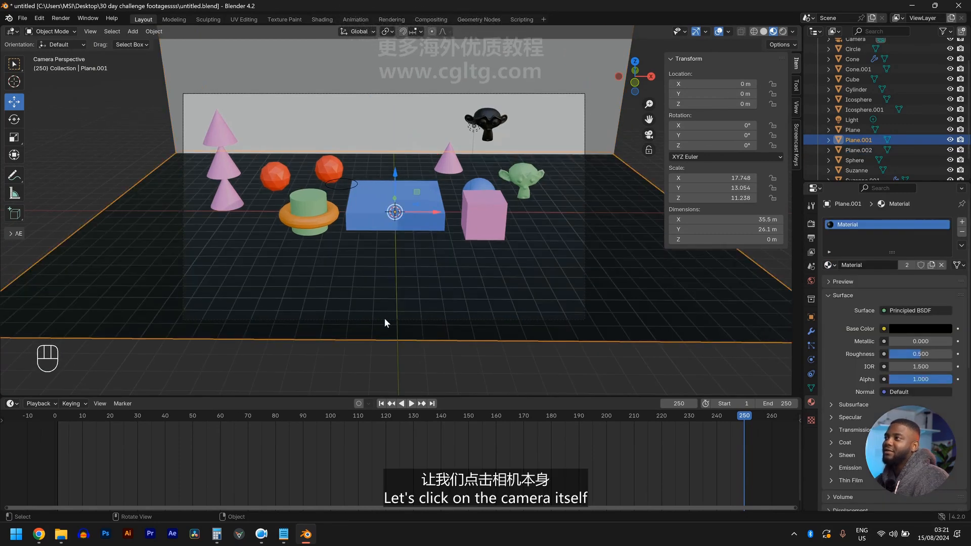
# Select the camera and raise it about 1.4 m along the Z axis.
pyautogui.click(476, 95)
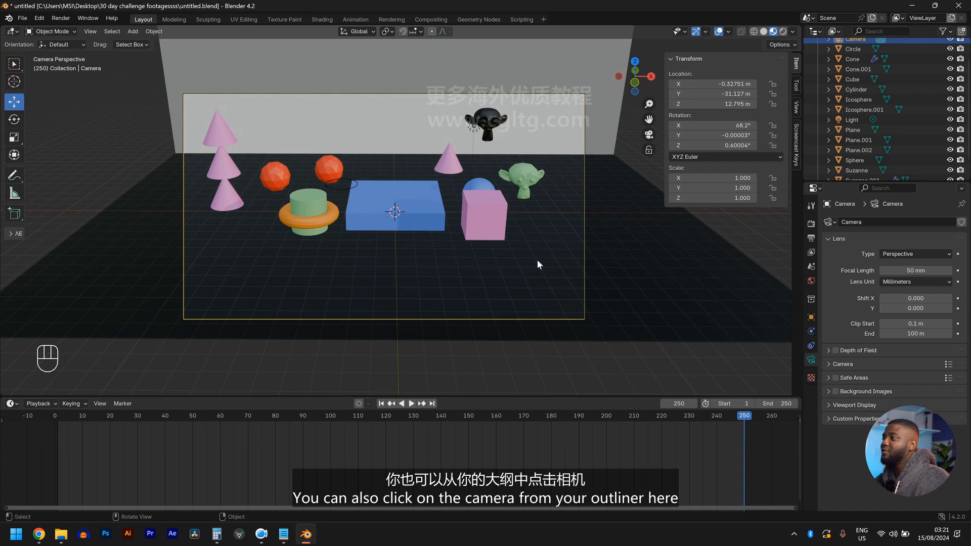
pyautogui.click(751, 302)
pyautogui.scroll(2, 897, 69)
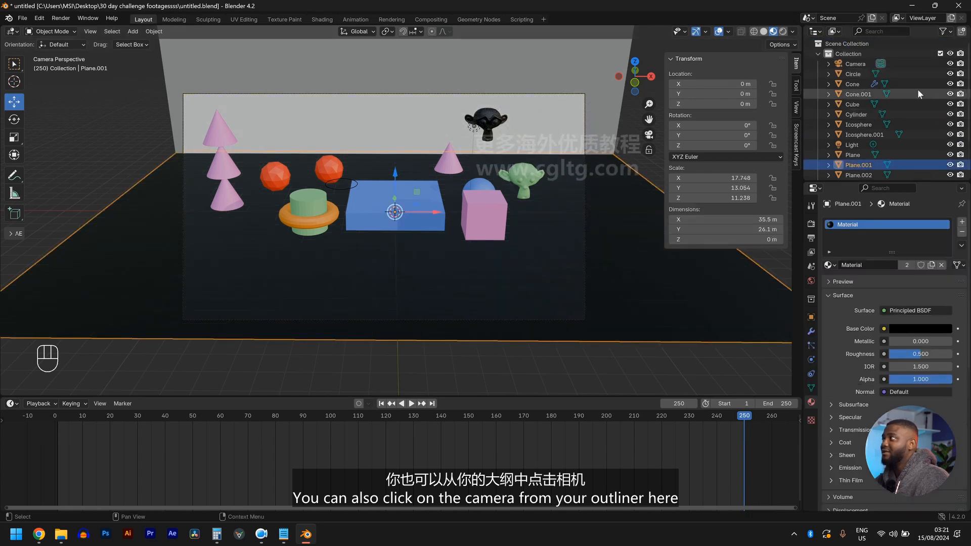
pyautogui.click(858, 64)
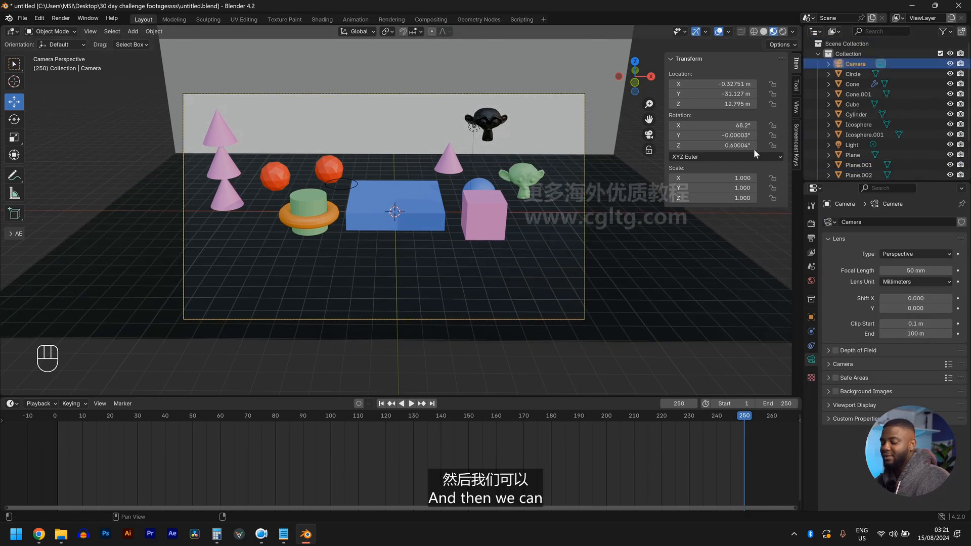
pyautogui.press('g')
pyautogui.press('z')
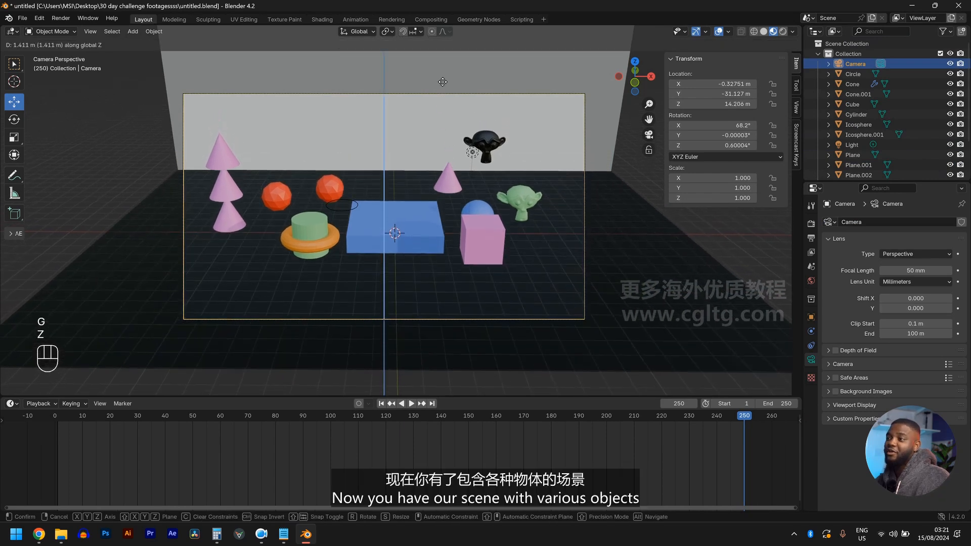
pyautogui.click(429, 154)
pyautogui.scroll(3, 422, 254)
pyautogui.scroll(-3, 422, 253)
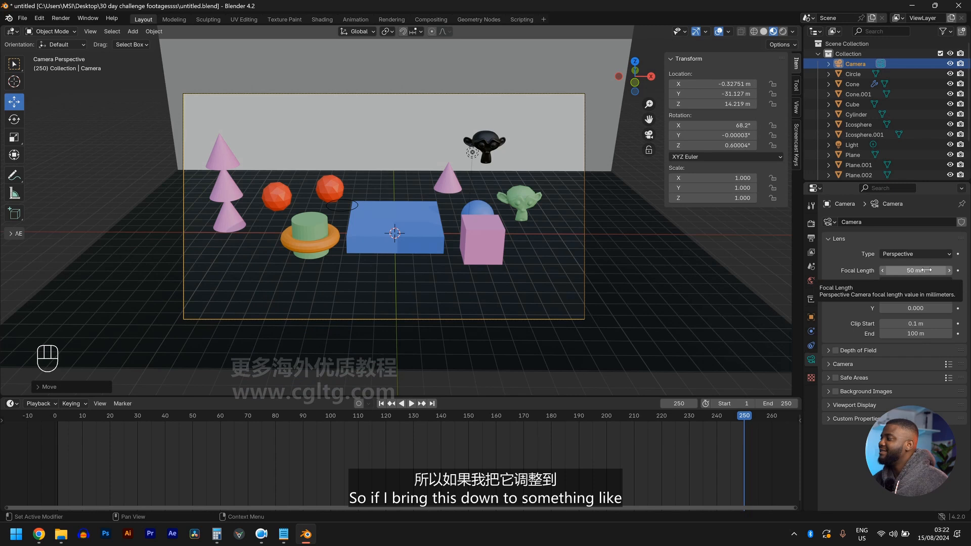
# Try camera focal lengths of 16 mm, 105 mm and 212 mm, and restore it to 50 mm.
pyautogui.moveTo(927, 270); pyautogui.dragTo(893, 270)
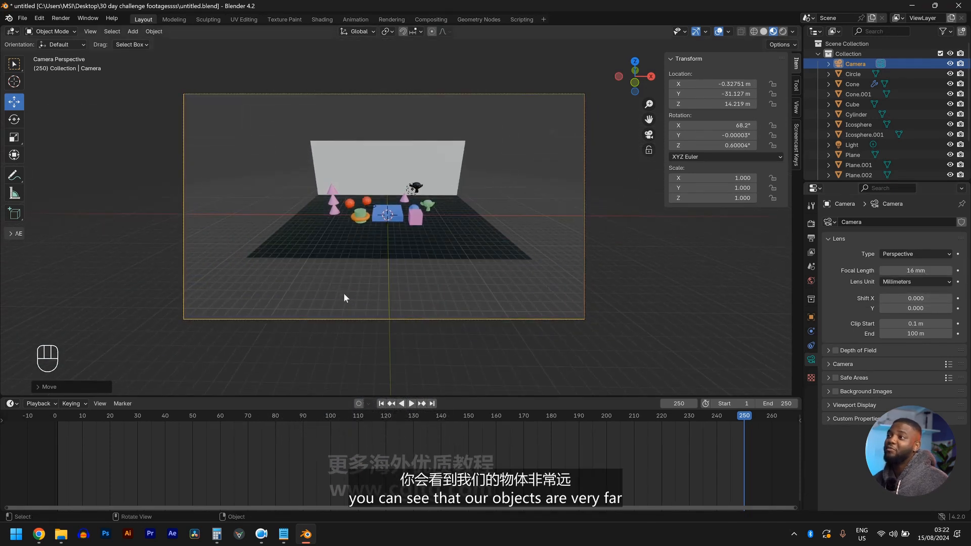
pyautogui.scroll(2, 382, 233)
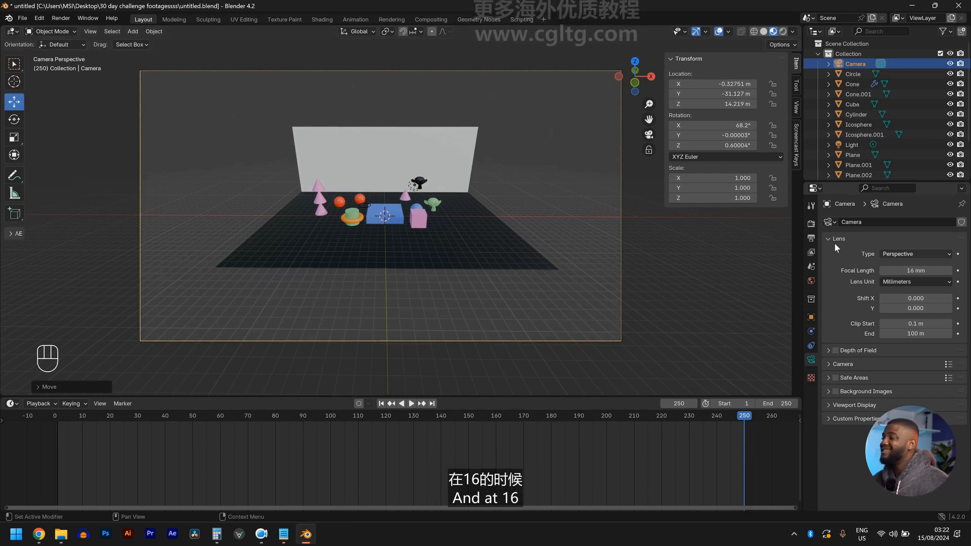
pyautogui.moveTo(915, 271)
pyautogui.mouseDown()
pyautogui.moveTo(957, 270)
pyautogui.moveTo(917, 271)
pyautogui.mouseUp()
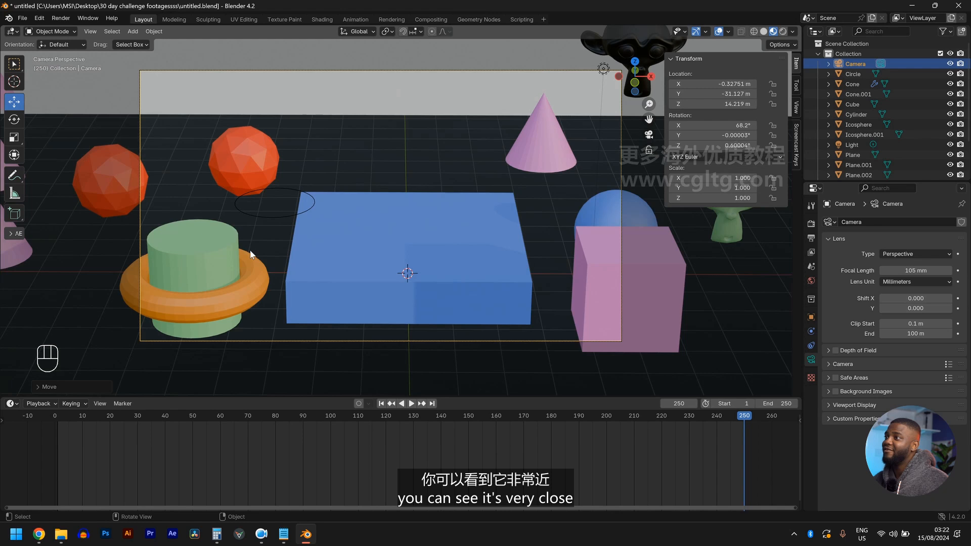
pyautogui.scroll(-3, 251, 254)
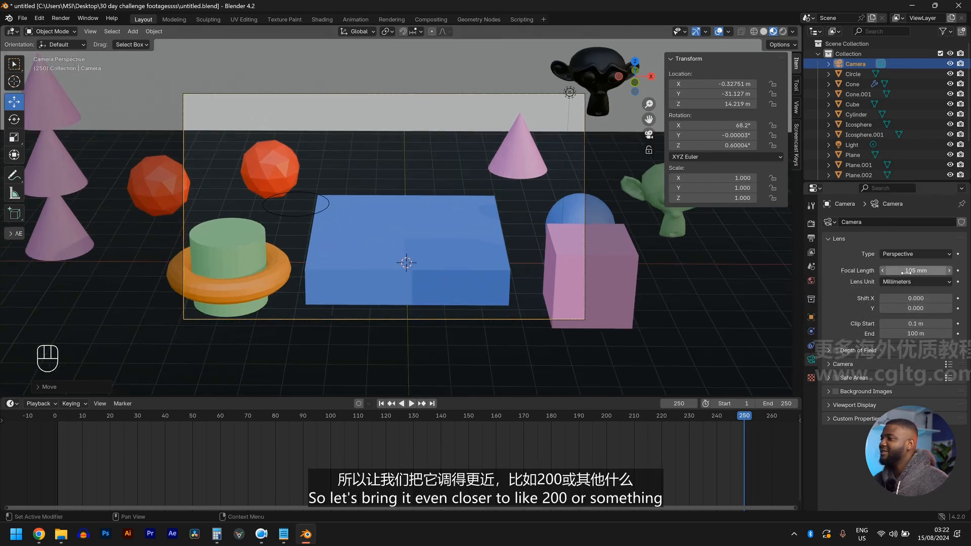
pyautogui.moveTo(916, 271); pyautogui.dragTo(951, 271)
pyautogui.scroll(-2, 130, 193)
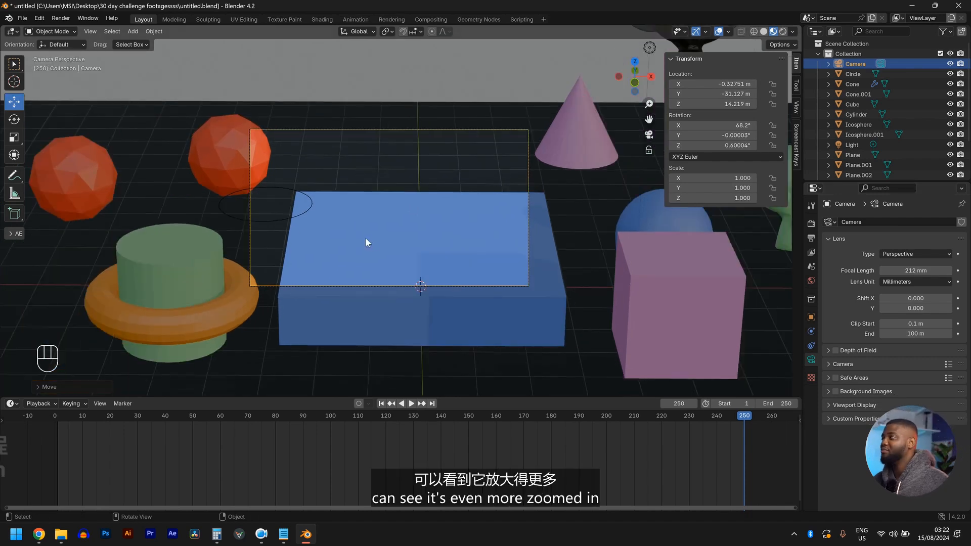
pyautogui.click(911, 271)
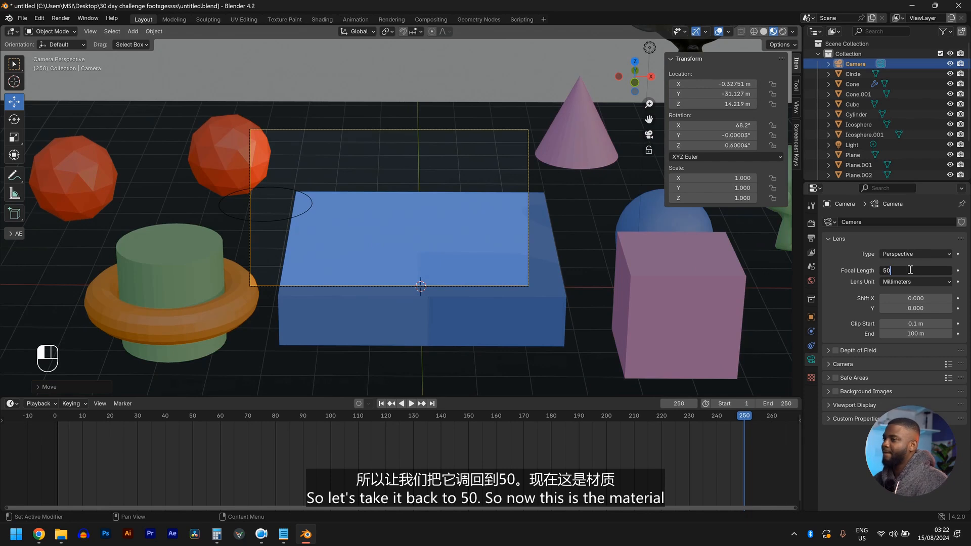
pyautogui.press('Return')
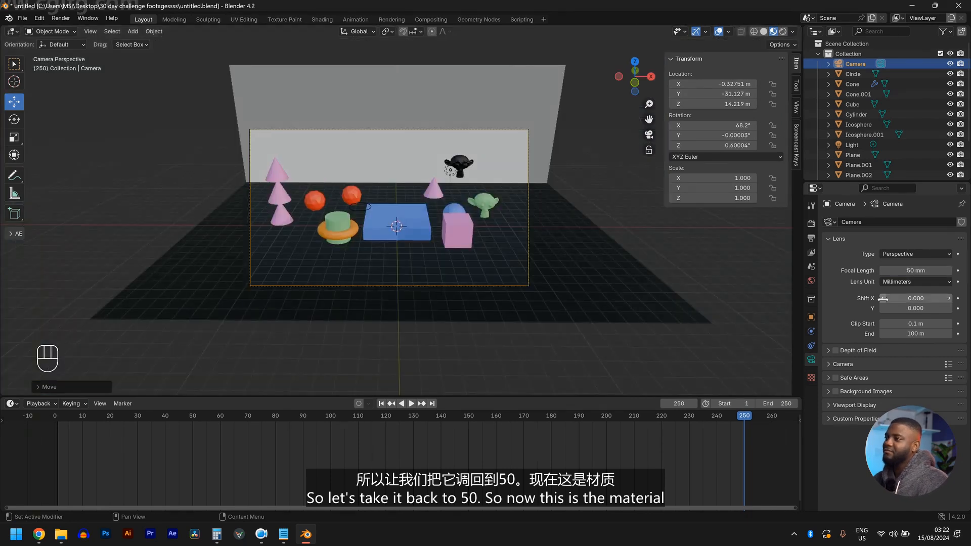
pyautogui.scroll(2, 494, 278)
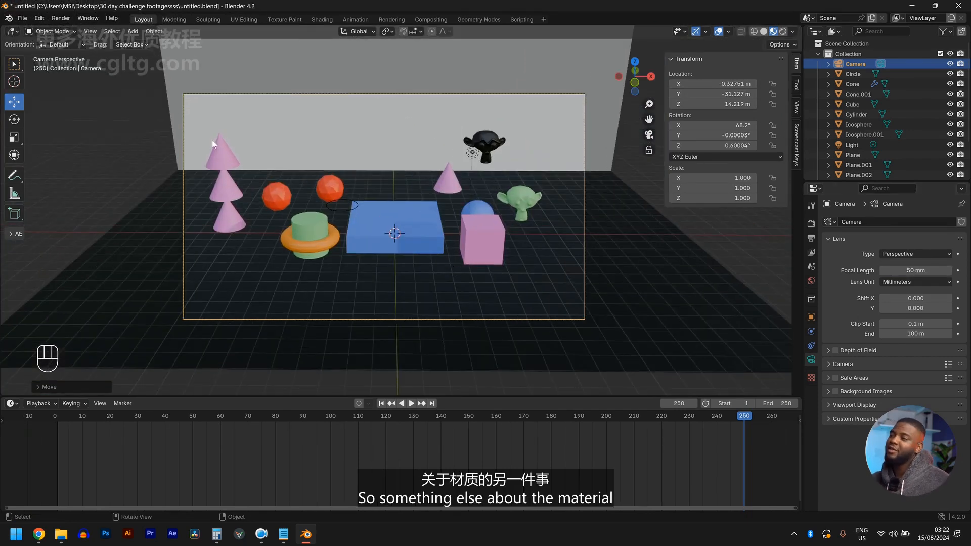
# Select the orange torus around the green cylinder and shade it smooth.
pyautogui.moveTo(312, 123); pyautogui.dragTo(392, 219, button='middle')
pyautogui.click(391, 218)
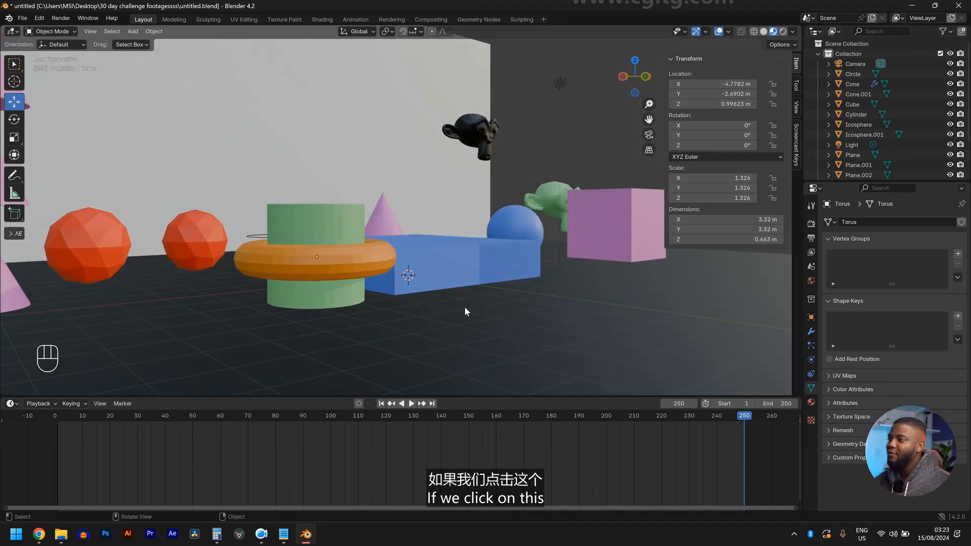
pyautogui.scroll(-2, 464, 307)
pyautogui.moveTo(360, 250); pyautogui.dragTo(379, 306, button='middle')
pyautogui.scroll(2, 381, 308)
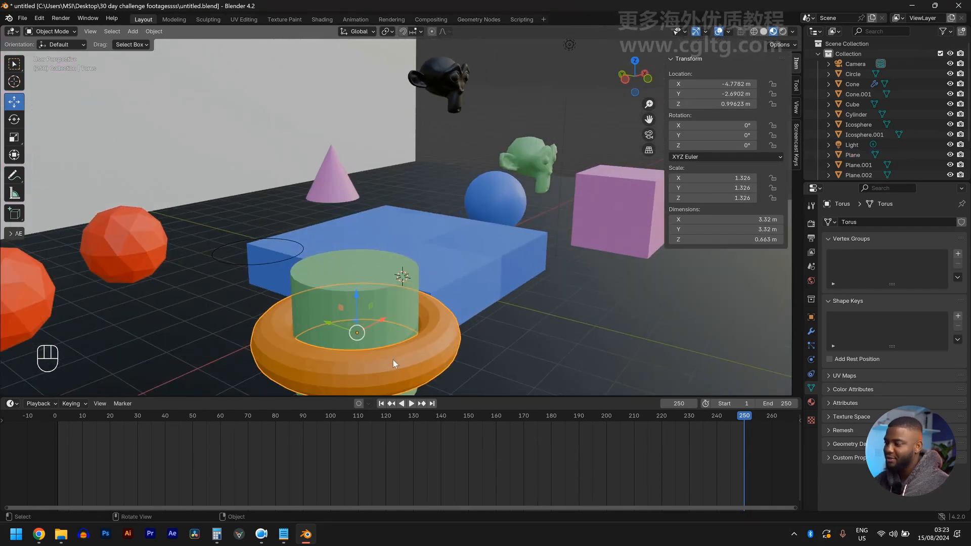
pyautogui.moveTo(389, 366); pyautogui.dragTo(408, 363, button='middle')
pyautogui.keyDown('shift'); pyautogui.moveTo(424, 300); pyautogui.dragTo(429, 215, button='middle'); pyautogui.keyUp('shift')
pyautogui.rightClick(432, 259)
pyautogui.click(427, 266)
pyautogui.moveTo(427, 265); pyautogui.dragTo(760, 260, button='middle')
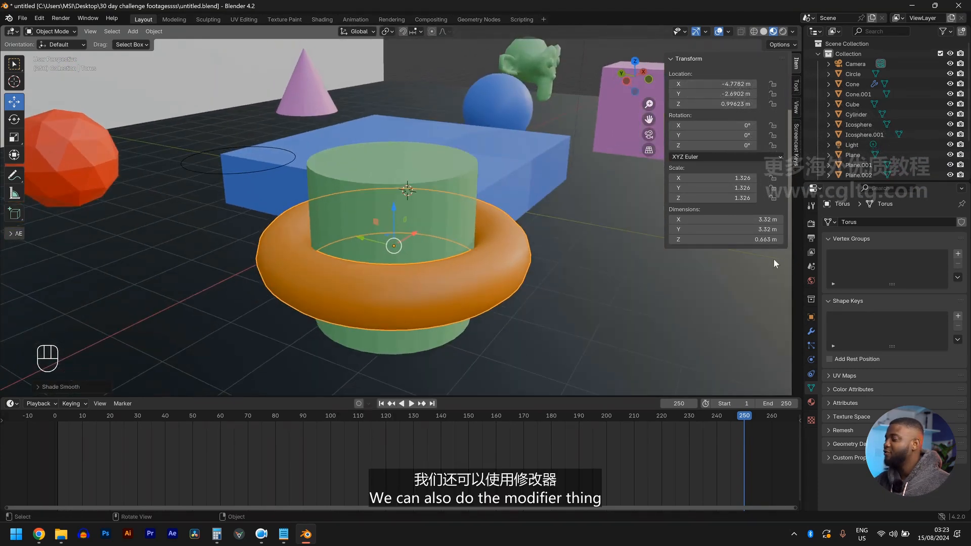
# Add a Subdivision Surface modifier to the torus with a viewport level of 2.
pyautogui.click(810, 331)
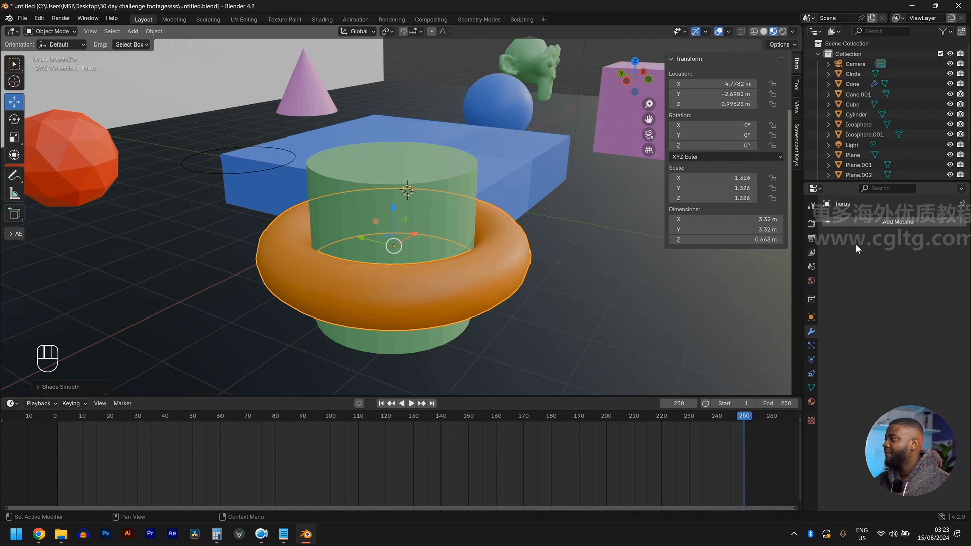
pyautogui.click(861, 220)
pyautogui.moveTo(860, 223)
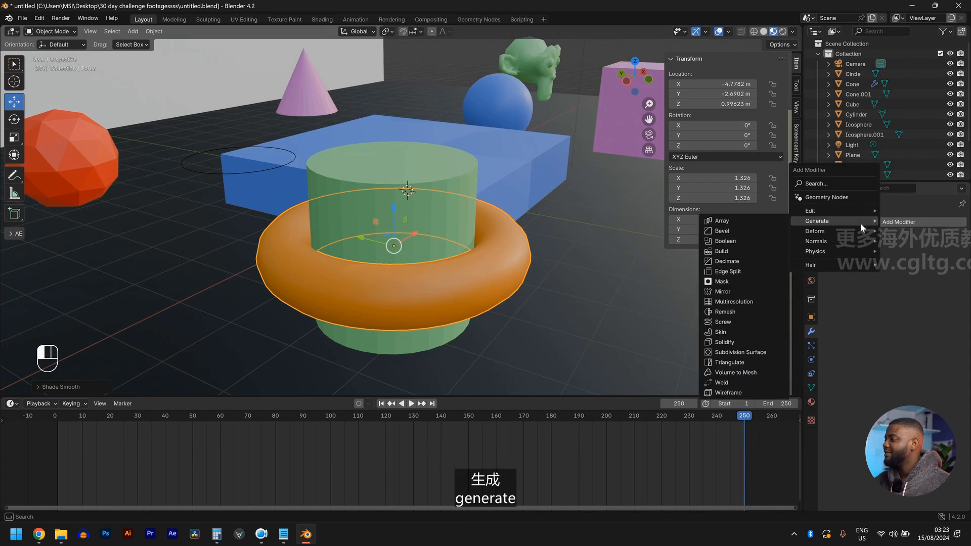
pyautogui.click(752, 352)
pyautogui.scroll(5, 414, 298)
pyautogui.moveTo(413, 299); pyautogui.dragTo(479, 287, button='middle')
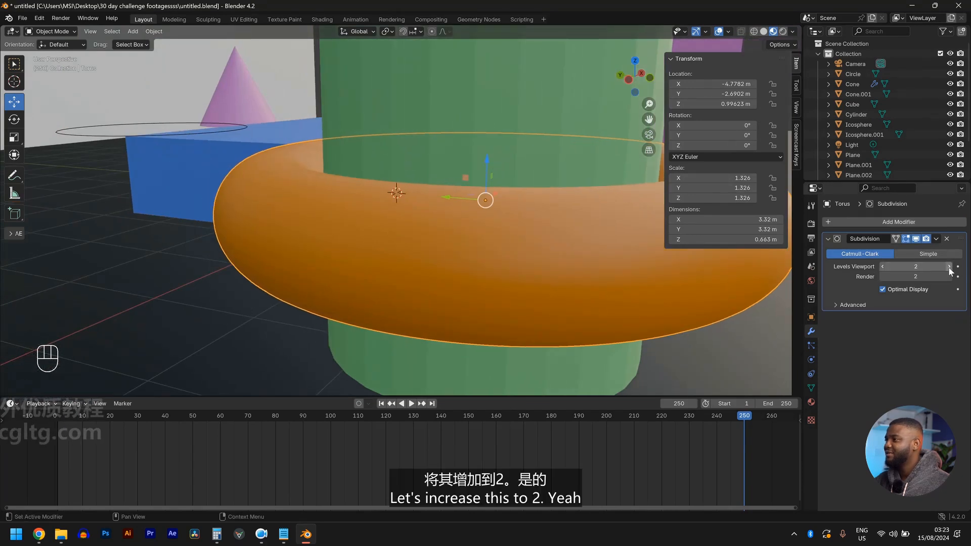
# Try a metallic value of 1.000 on the torus's orange material, and return it to 0.000.
pyautogui.scroll(-4, 523, 284)
pyautogui.moveTo(523, 284); pyautogui.dragTo(451, 295, button='middle')
pyautogui.click(305, 288)
pyautogui.moveTo(306, 288); pyautogui.dragTo(326, 251, button='middle')
pyautogui.click(326, 251)
pyautogui.scroll(4, 333, 263)
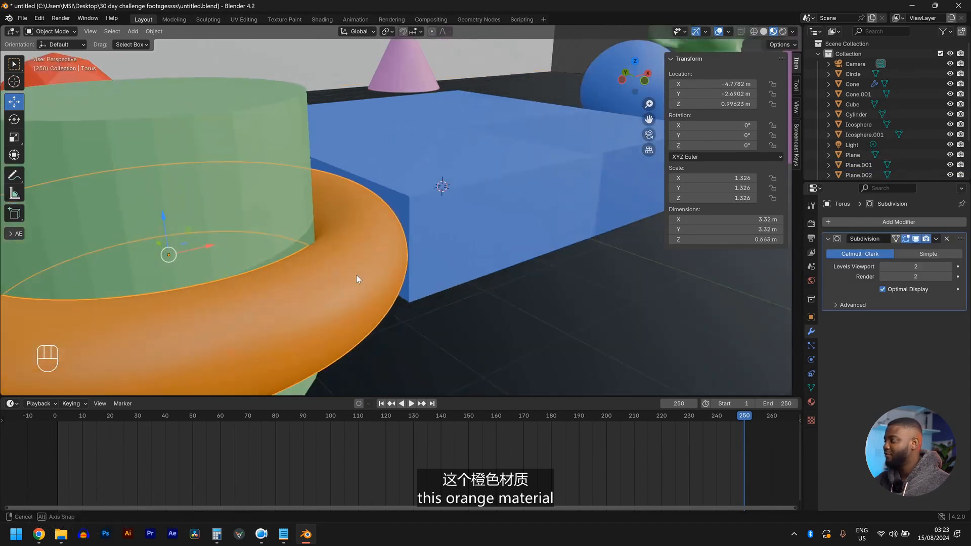
pyautogui.scroll(-4, 356, 274)
pyautogui.click(811, 402)
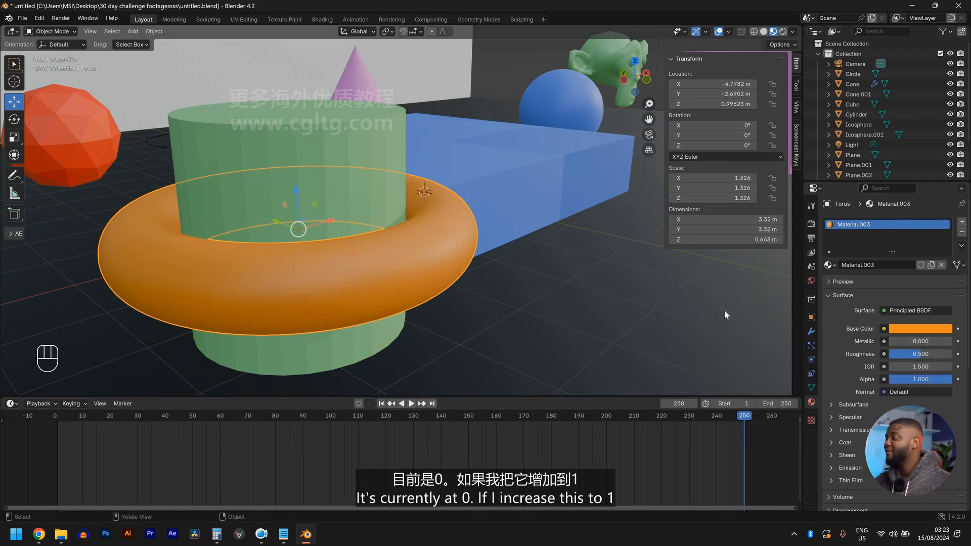
pyautogui.moveTo(891, 341); pyautogui.dragTo(952, 342)
pyautogui.moveTo(501, 269); pyautogui.dragTo(480, 264, button='middle')
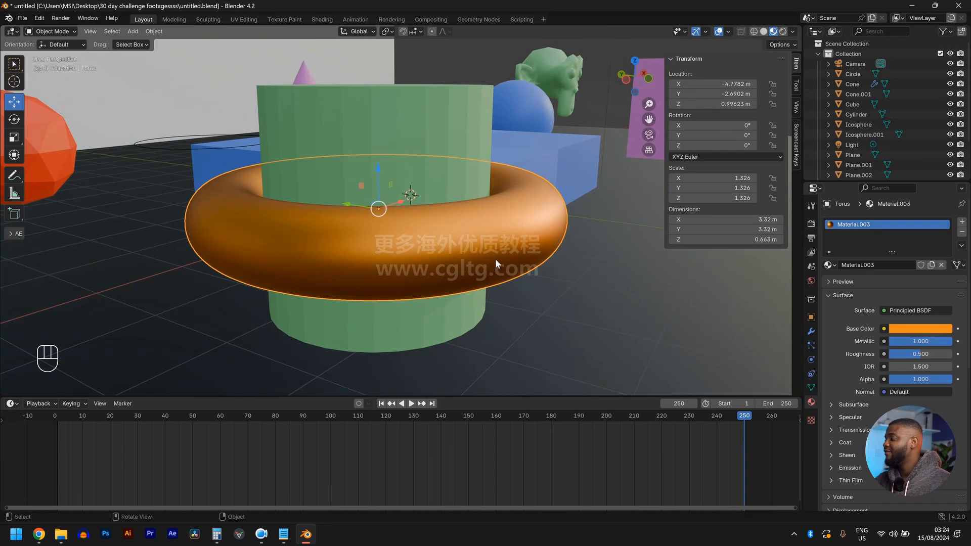
pyautogui.moveTo(925, 341); pyautogui.dragTo(891, 342)
pyautogui.moveTo(684, 278); pyautogui.dragTo(386, 281, button='middle')
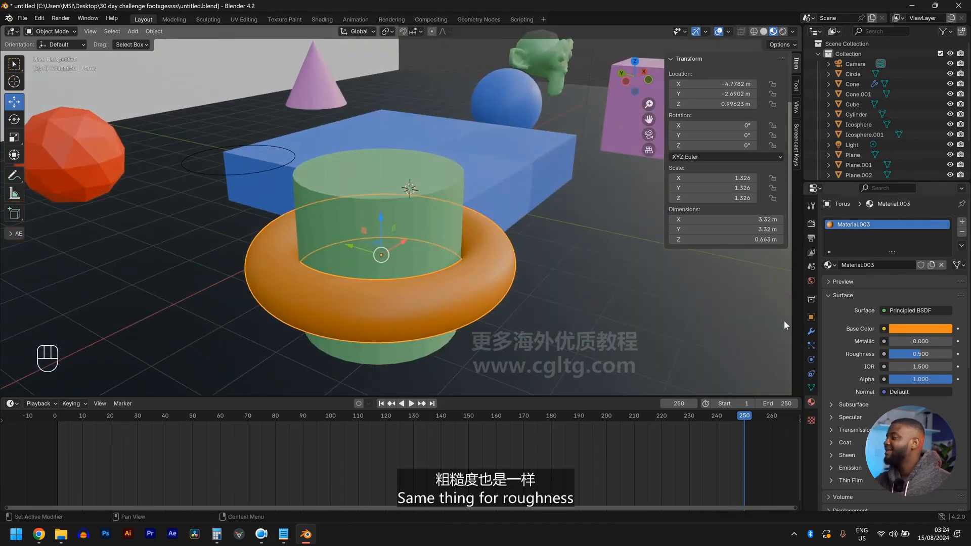
# Set the roughness of the torus's orange material to 1.000 and inspect its surface.
pyautogui.moveTo(903, 354); pyautogui.dragTo(935, 353)
pyautogui.scroll(6, 397, 278)
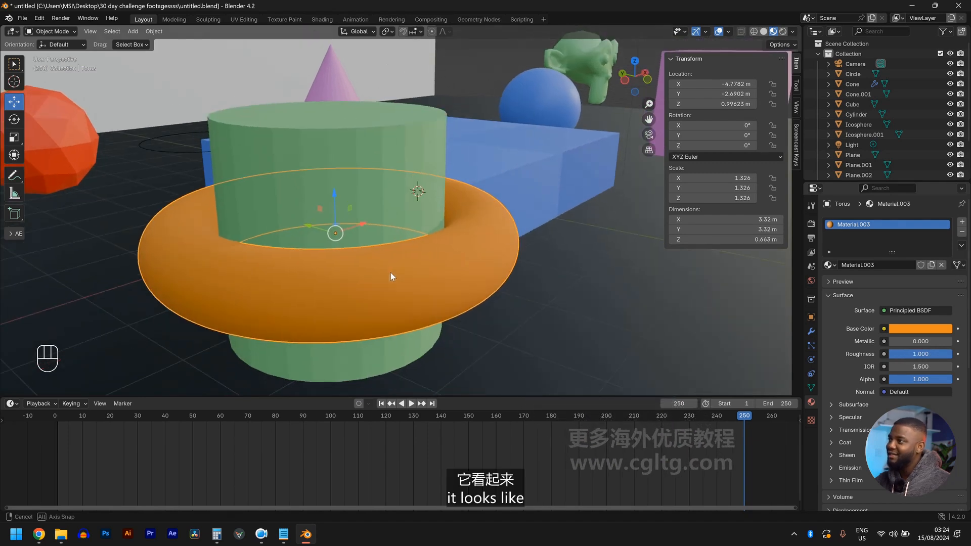
pyautogui.moveTo(434, 261)
pyautogui.mouseDown(button='middle')
pyautogui.moveTo(483, 258)
pyautogui.moveTo(434, 274)
pyautogui.mouseUp(button='middle')
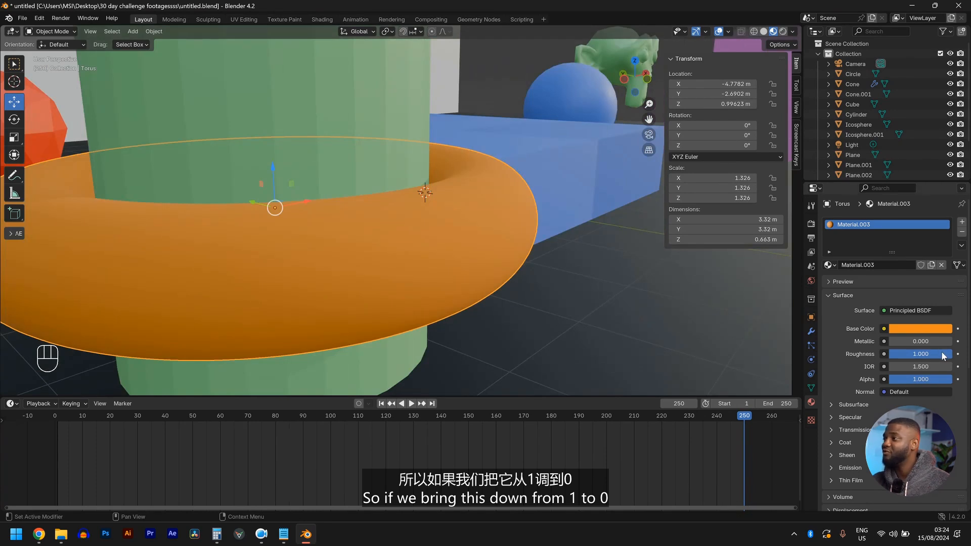
# Lower the torus material's roughness to 0.000 and examine the reflections close up and from a distance.
pyautogui.moveTo(943, 355); pyautogui.dragTo(890, 355)
pyautogui.scroll(-5, 471, 263)
pyautogui.scroll(8, 412, 256)
pyautogui.moveTo(410, 260); pyautogui.dragTo(356, 238, button='middle')
pyautogui.scroll(1, 356, 233)
pyautogui.scroll(-1, 356, 230)
pyautogui.scroll(1, 356, 227)
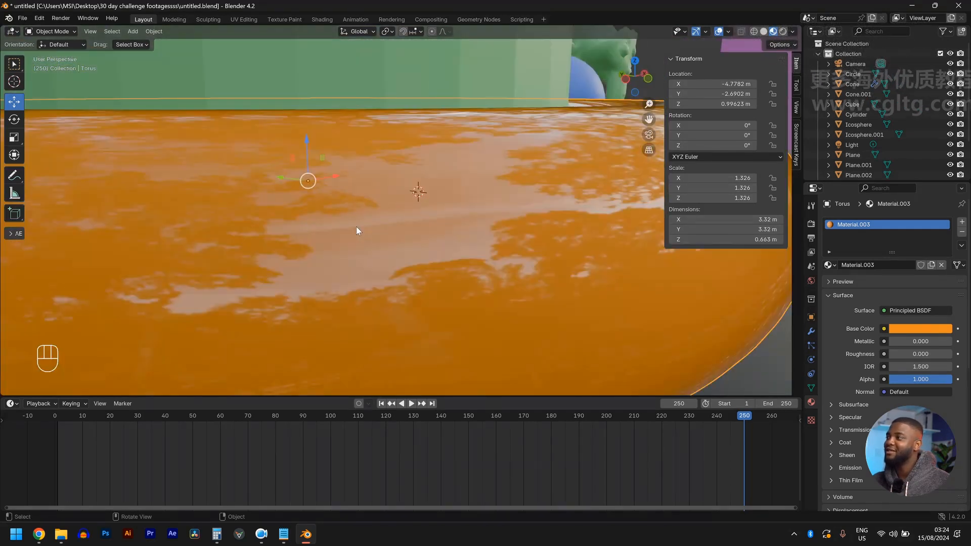
pyautogui.scroll(-5, 320, 223)
pyautogui.moveTo(320, 222); pyautogui.dragTo(344, 235, button='middle')
pyautogui.scroll(-2, 342, 228)
pyautogui.scroll(3, 343, 229)
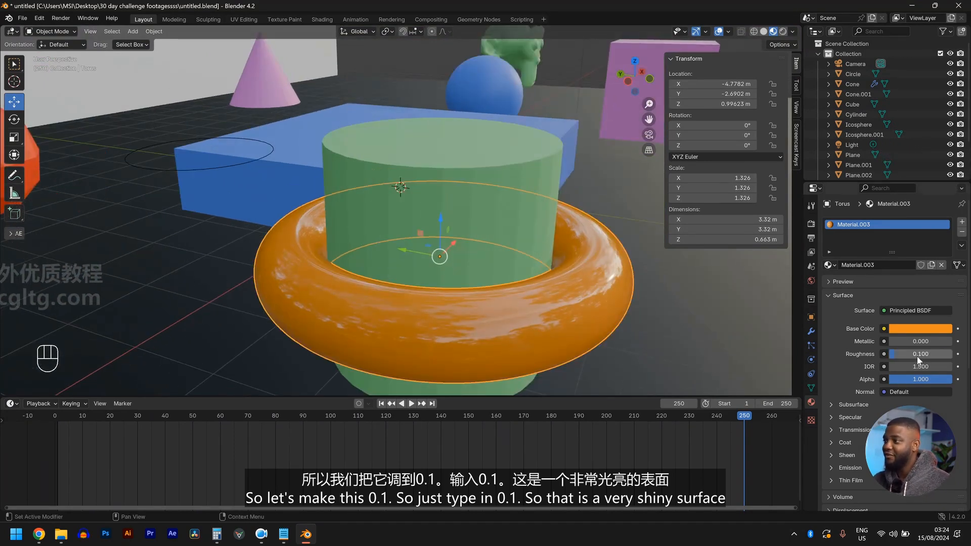
# Lower the roughness of the red icosphere's material to about 0.111.
pyautogui.scroll(-4, 454, 270)
pyautogui.moveTo(454, 270); pyautogui.dragTo(384, 266, button='middle')
pyautogui.moveTo(507, 244); pyautogui.dragTo(453, 247, button='middle')
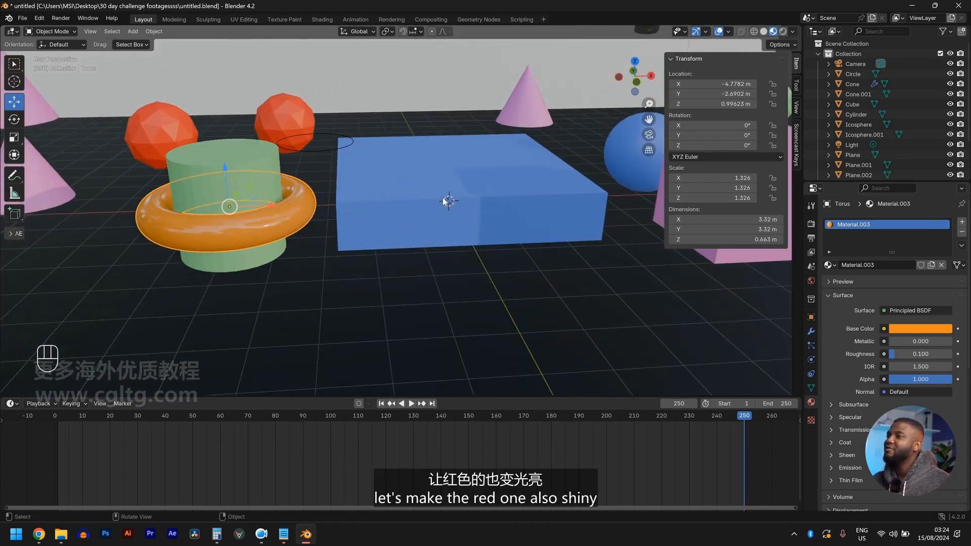
pyautogui.click(273, 126)
pyautogui.moveTo(205, 151); pyautogui.dragTo(241, 157, button='middle')
pyautogui.press('KP_Decimal')
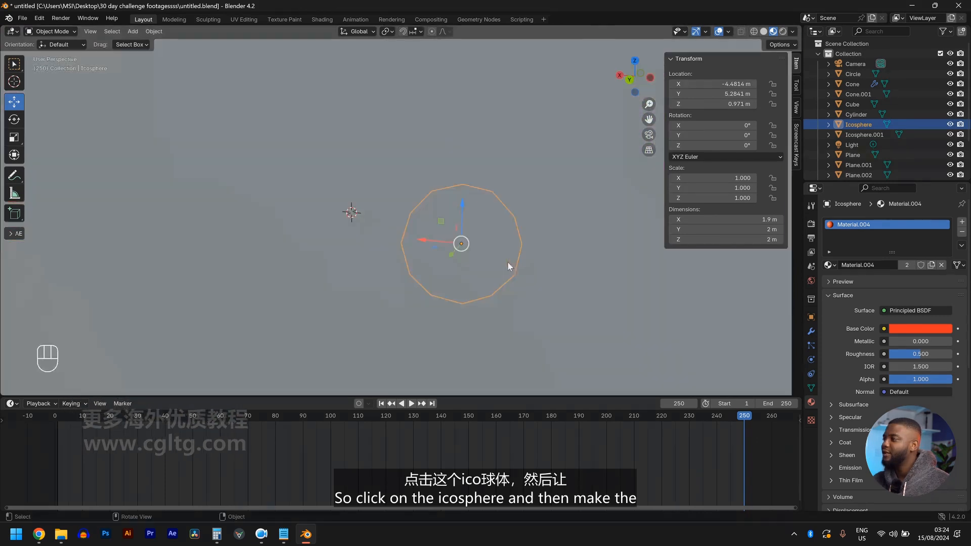
pyautogui.scroll(2, 507, 262)
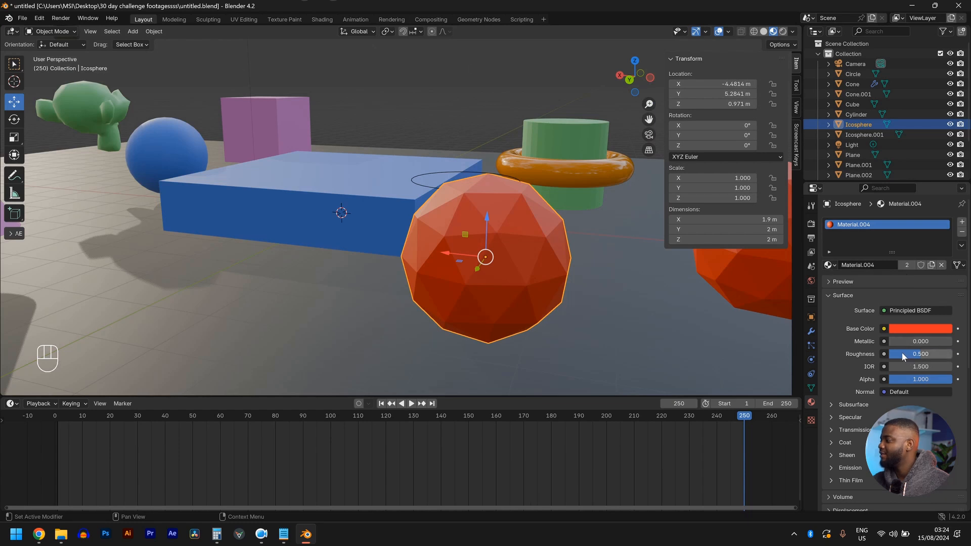
pyautogui.moveTo(917, 354); pyautogui.dragTo(896, 354)
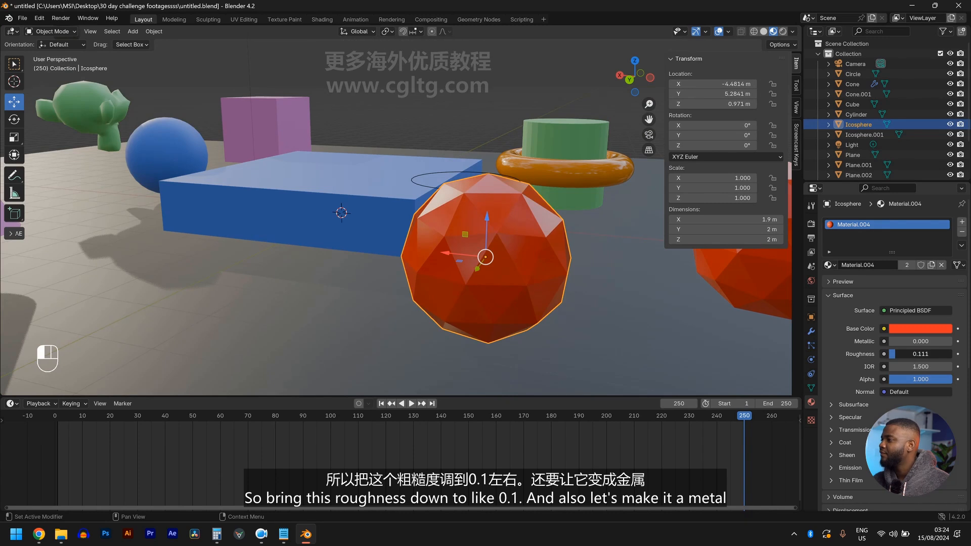
# Raise the metallic value of the red icosphere's material to 1.000.
pyautogui.moveTo(603, 296); pyautogui.dragTo(726, 311, button='middle')
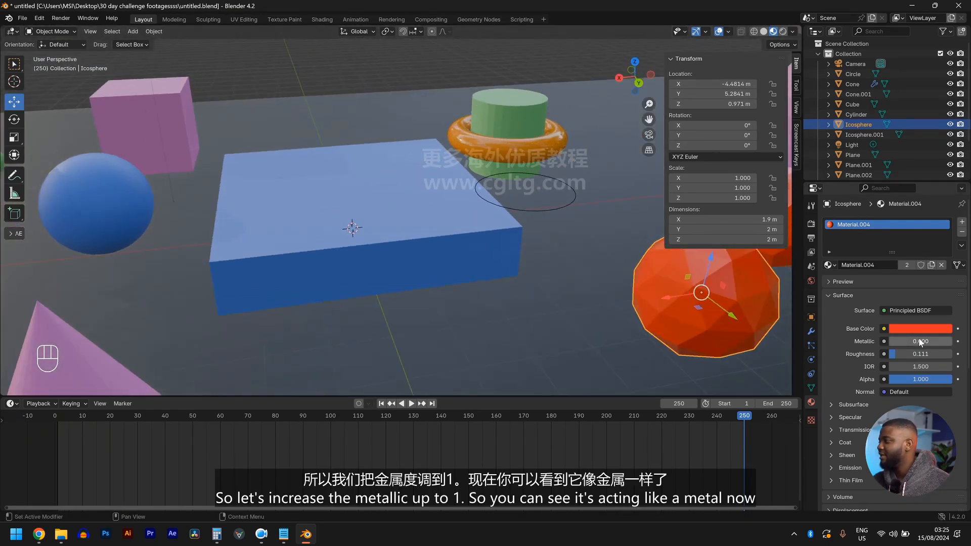
pyautogui.moveTo(920, 341); pyautogui.dragTo(951, 341)
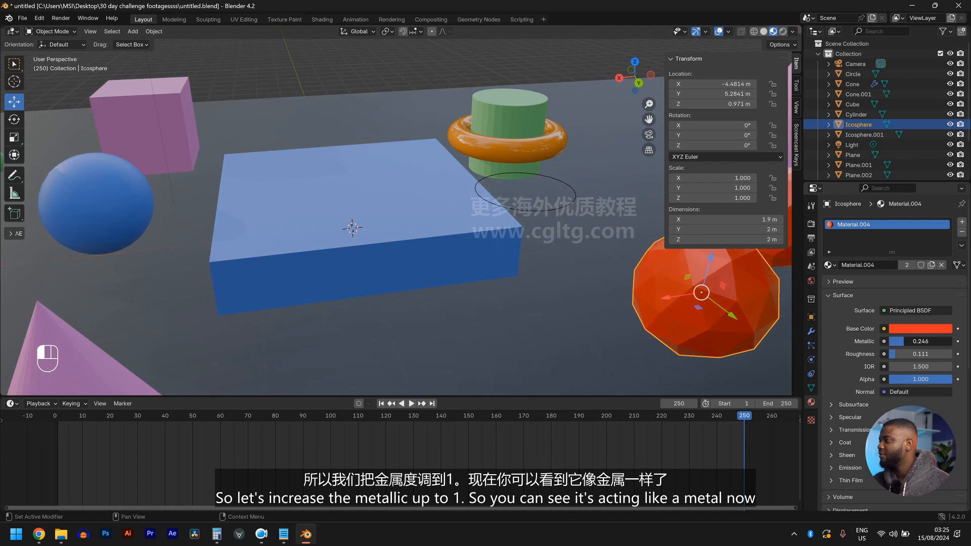
pyautogui.moveTo(748, 329); pyautogui.dragTo(562, 227, button='middle')
# Set the blue sphere material's metallic to 1.000 and its roughness to about 0.230.
pyautogui.click(545, 168)
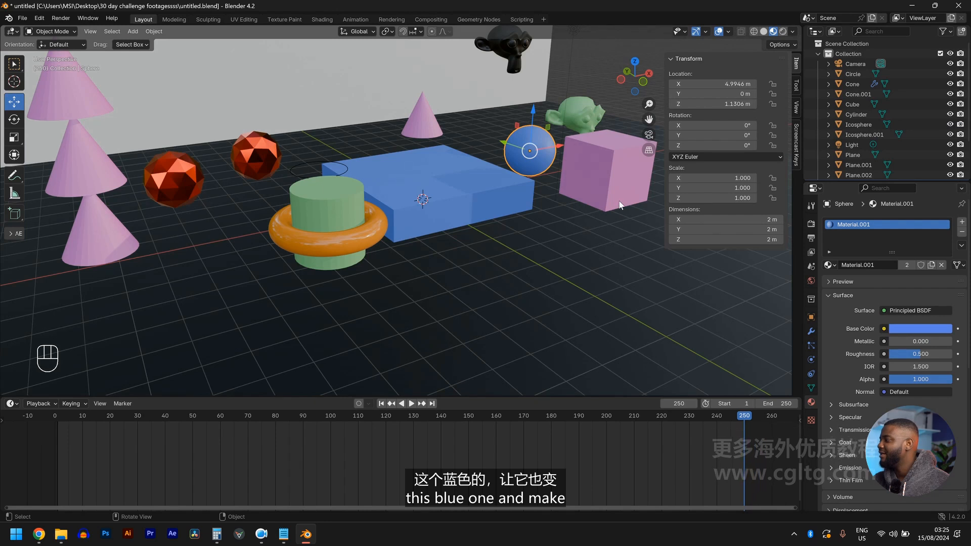
pyautogui.moveTo(905, 342)
pyautogui.mouseDown()
pyautogui.moveTo(944, 349)
pyautogui.moveTo(905, 357)
pyautogui.mouseUp()
pyautogui.scroll(-2, 396, 275)
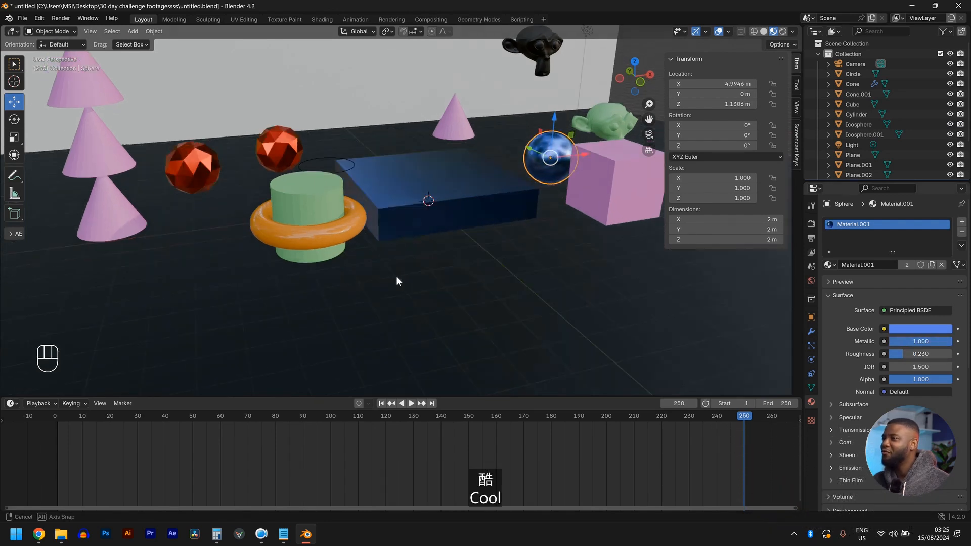
# Lower the roughness of the black floor plane's material to about 0.060 and inspect the shiny surface.
pyautogui.moveTo(396, 275); pyautogui.dragTo(356, 290, button='middle')
pyautogui.scroll(-4, 354, 296)
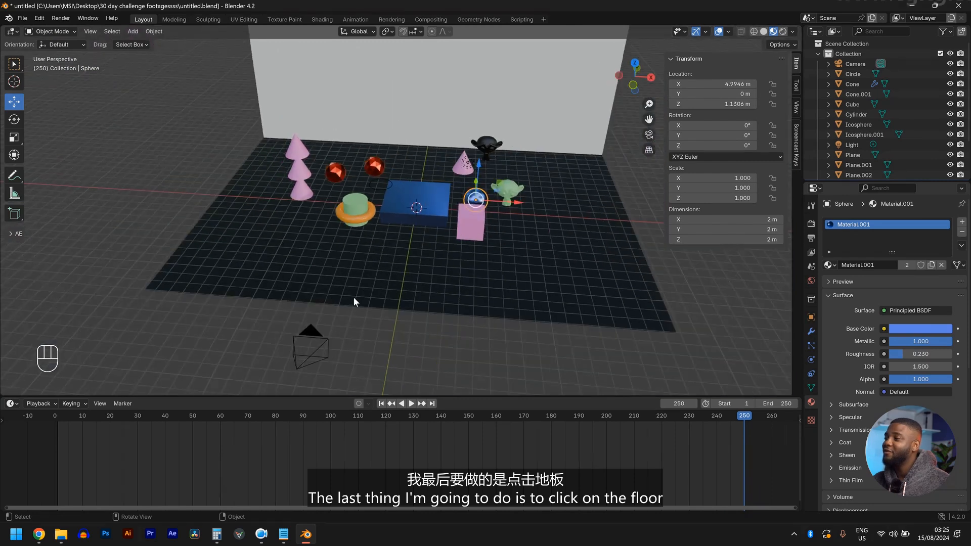
pyautogui.click(387, 272)
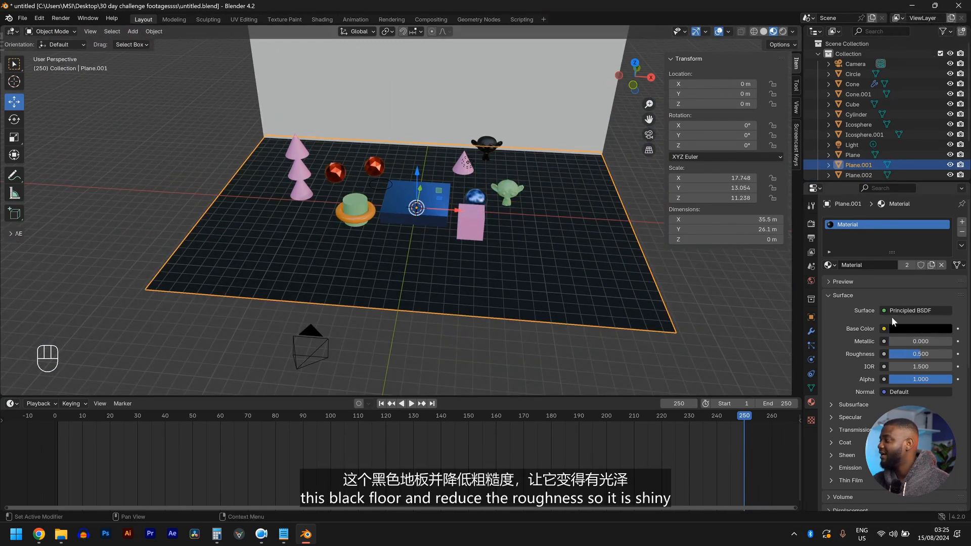
pyautogui.moveTo(920, 354); pyautogui.dragTo(906, 355)
pyautogui.moveTo(605, 289); pyautogui.dragTo(564, 256, button='middle')
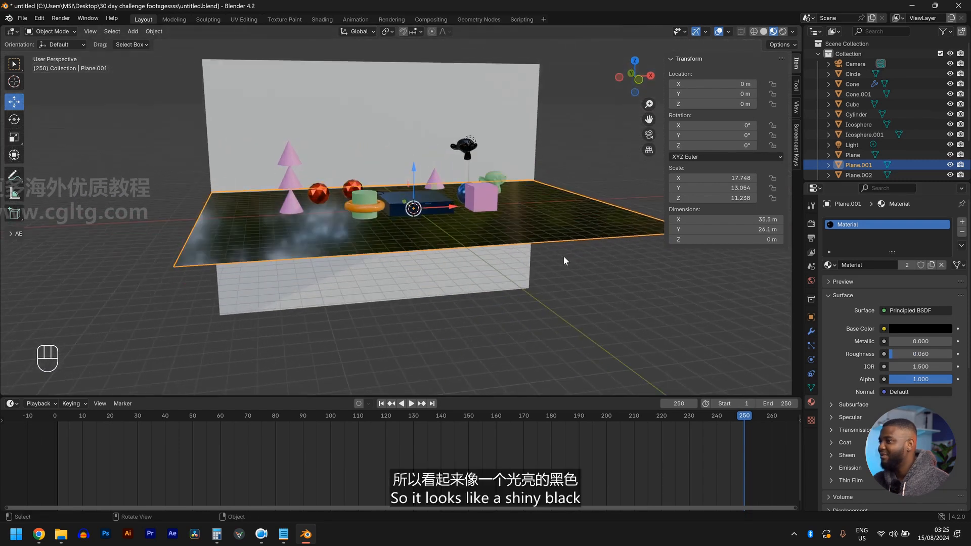
pyautogui.scroll(5, 384, 228)
pyautogui.moveTo(384, 228); pyautogui.dragTo(411, 245, button='middle')
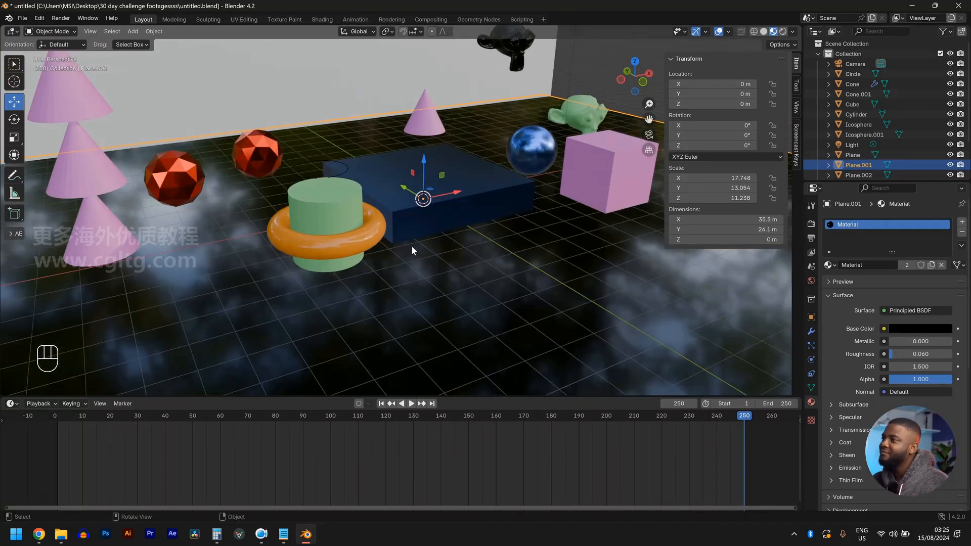
# View the scene through the camera and switch the viewport to Rendered shading.
pyautogui.press('KP_0')
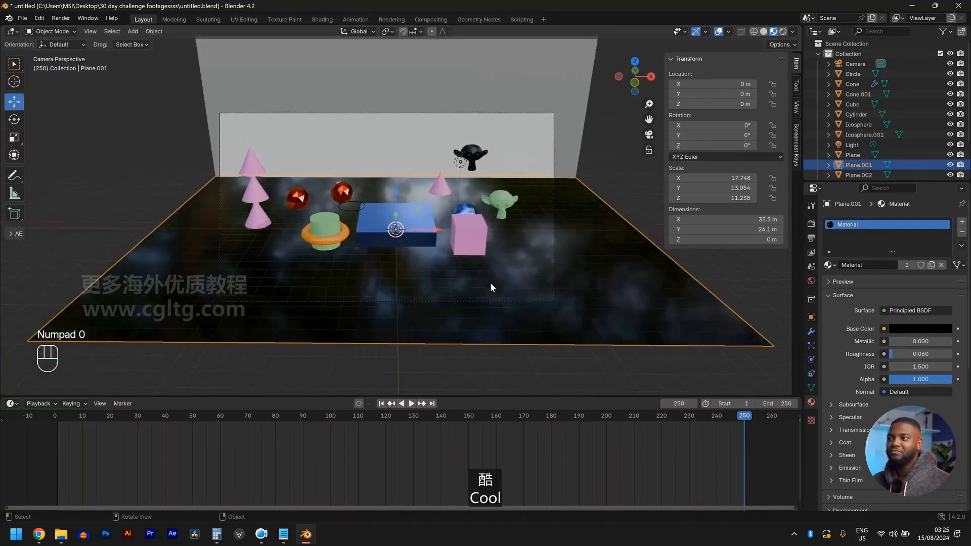
pyautogui.scroll(2, 489, 305)
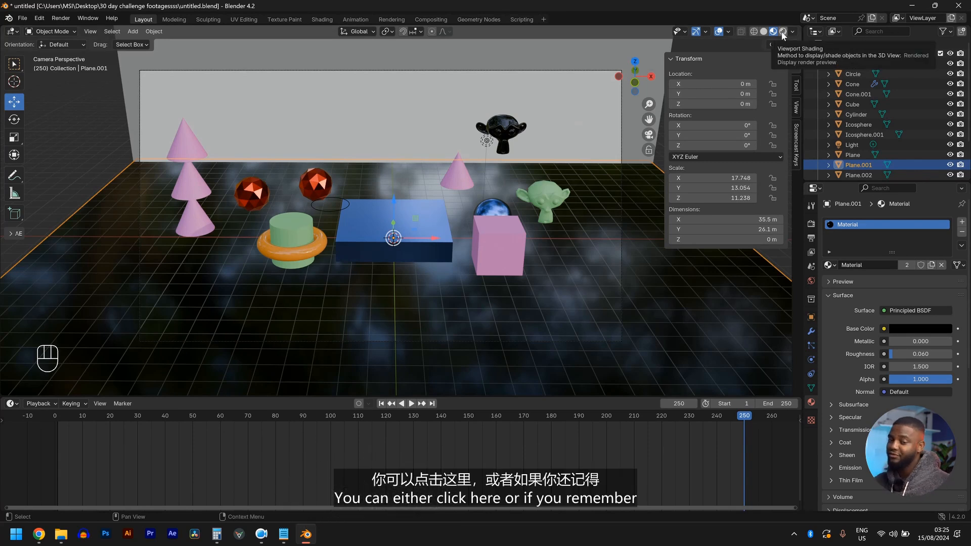
pyautogui.press('z')
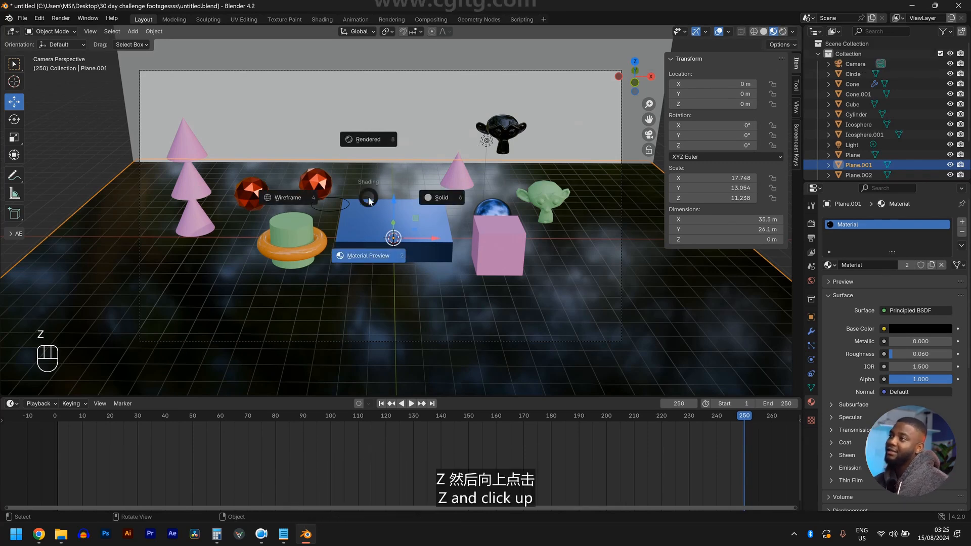
pyautogui.click(369, 139)
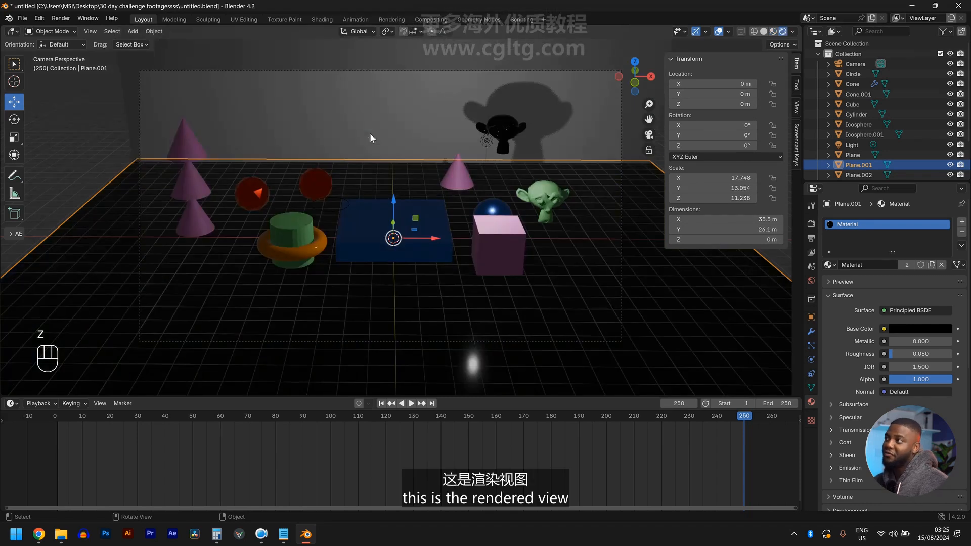
# Try moving the existing point light across the scene to compare how it lights the objects.
pyautogui.click(605, 245)
pyautogui.click(486, 142)
pyautogui.click(489, 145)
pyautogui.click(487, 143)
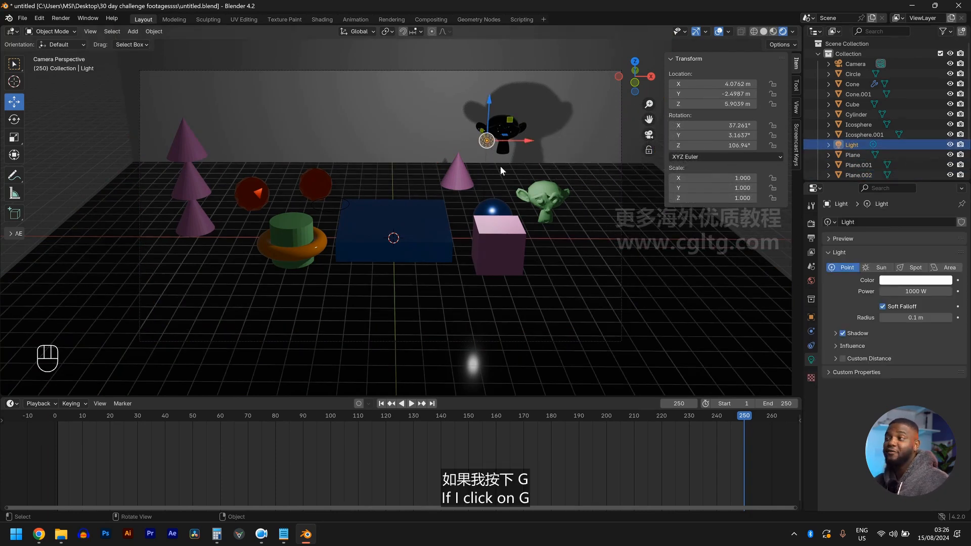
pyautogui.press('g')
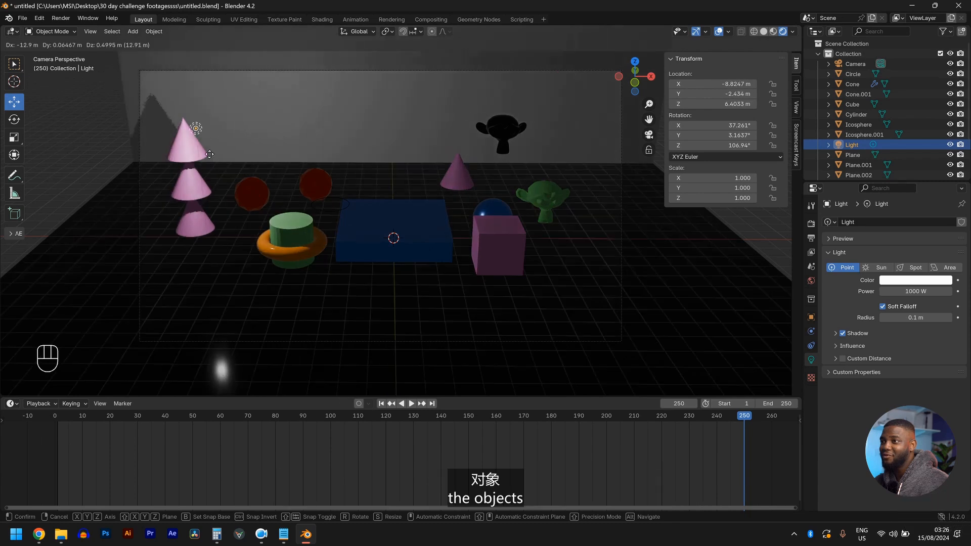
pyautogui.press('KP_0')
pyautogui.press('g')
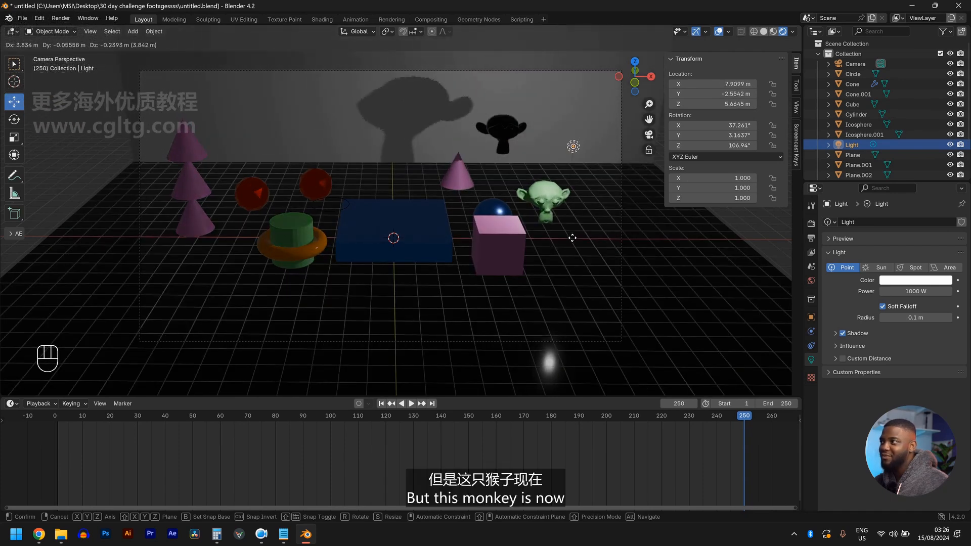
# Move the existing light along Y and Z to about Y 2.56 m and Z 4.59 m.
pyautogui.moveTo(430, 135); pyautogui.dragTo(357, 135)
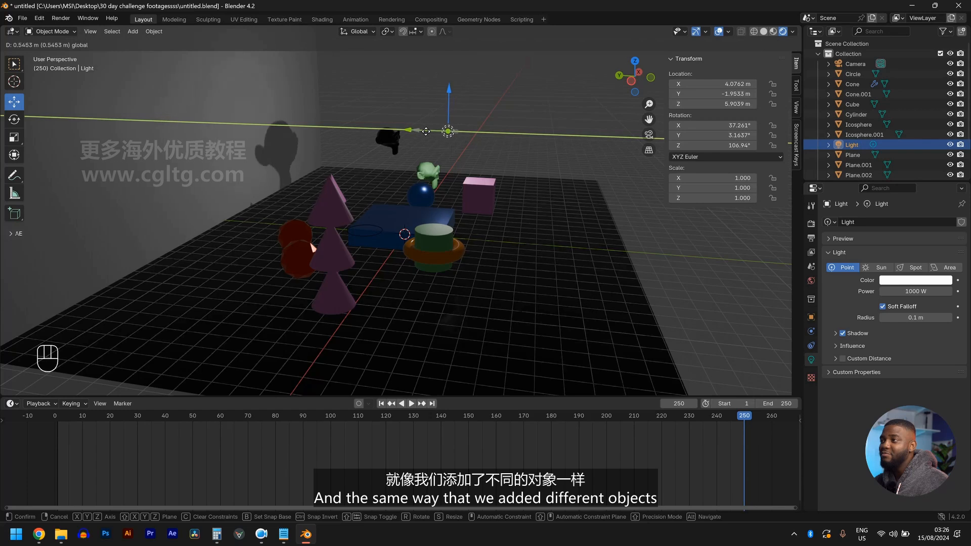
pyautogui.moveTo(389, 87); pyautogui.dragTo(390, 109)
pyautogui.moveTo(356, 150); pyautogui.dragTo(345, 151)
# Add a second point light to the scene.
pyautogui.moveTo(415, 270); pyautogui.dragTo(364, 276, button='middle')
pyautogui.hotkey('shift', 'a')
pyautogui.moveTo(584, 173)
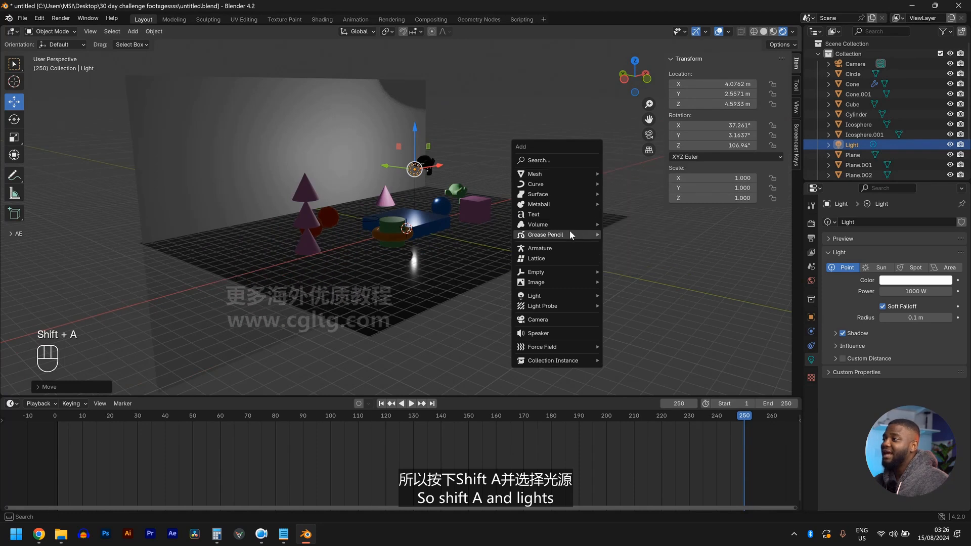
pyautogui.moveTo(559, 292)
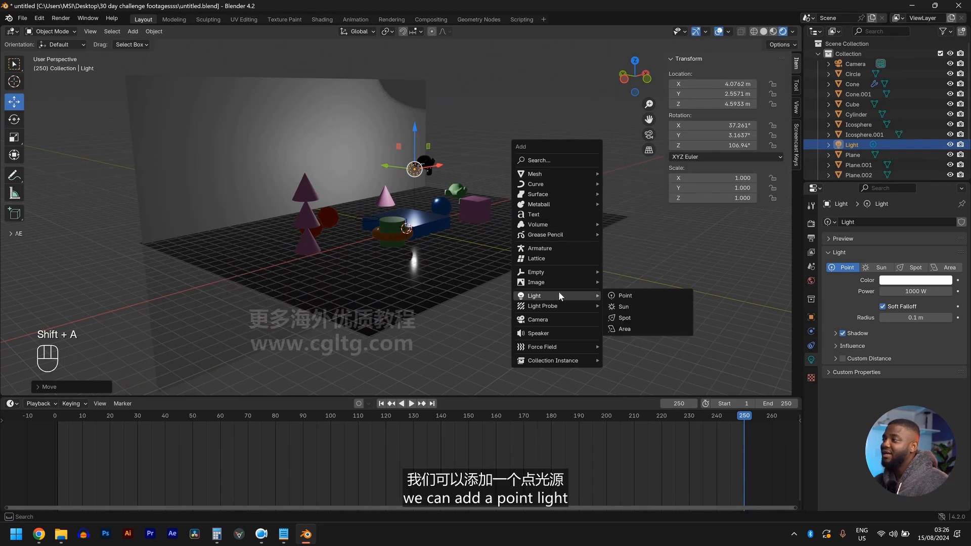
pyautogui.click(617, 295)
# Move the new point light above and in front of the objects, to about X -0.62, Y -5.12, Z 5.22 m.
pyautogui.moveTo(551, 240); pyautogui.dragTo(471, 244, button='middle')
pyautogui.press('g')
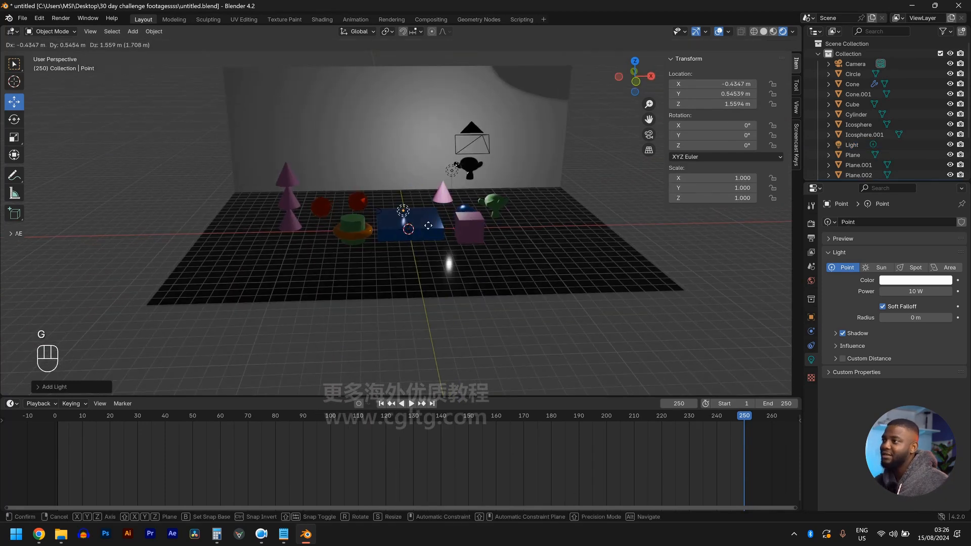
pyautogui.click(438, 186)
pyautogui.moveTo(438, 186); pyautogui.dragTo(484, 215, button='middle')
pyautogui.press('g')
pyautogui.click(550, 217)
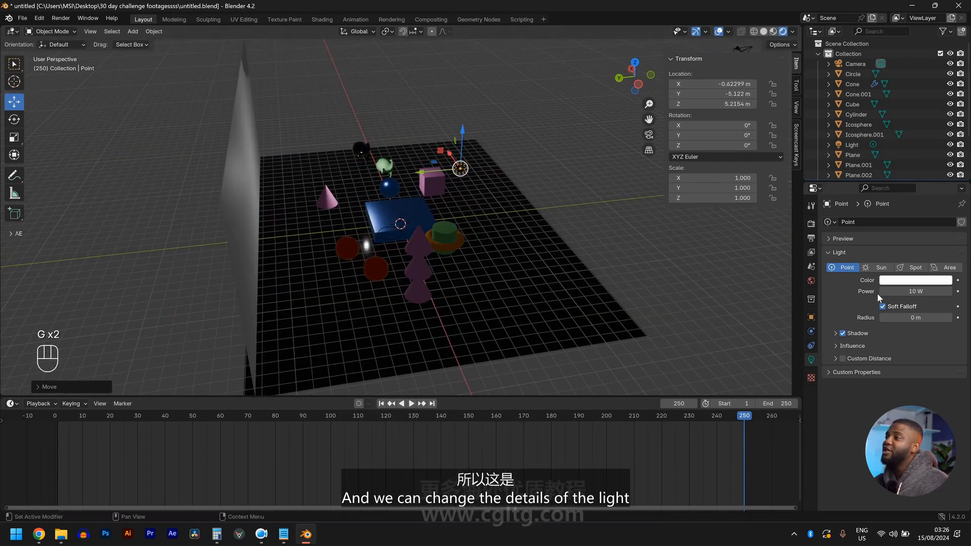
# Check the original light's power and set the new point light's power to 1000 W.
pyautogui.scroll(2, 578, 268)
pyautogui.moveTo(551, 226); pyautogui.dragTo(512, 180, button='middle')
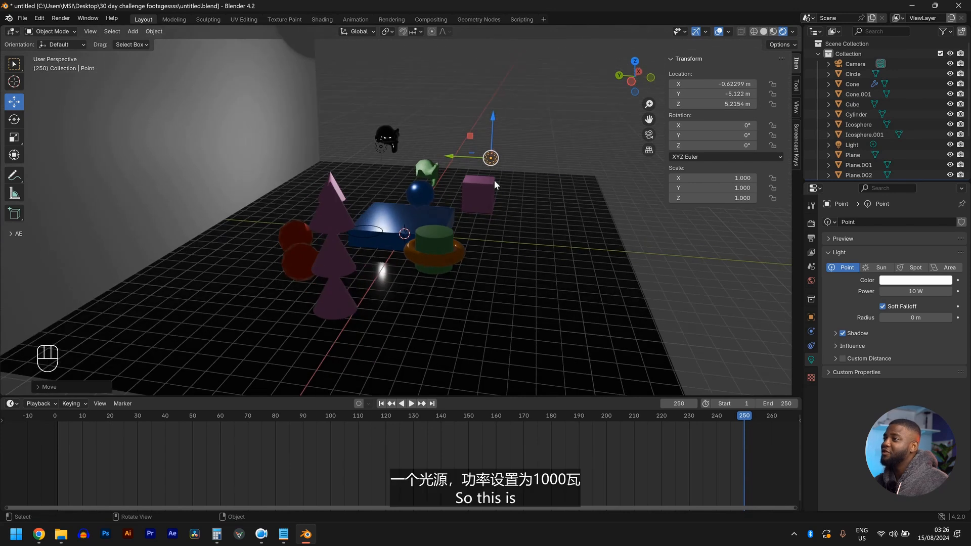
pyautogui.click(376, 148)
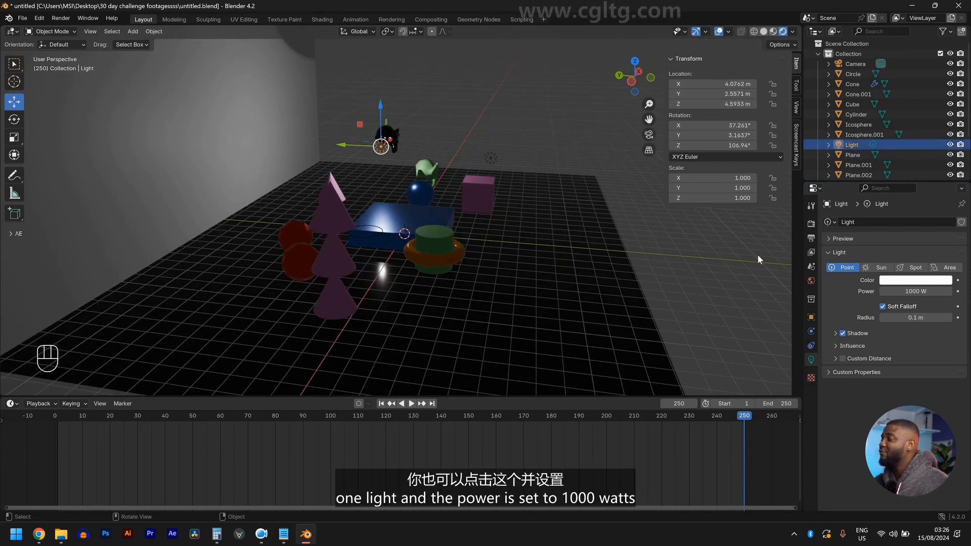
pyautogui.click(924, 291)
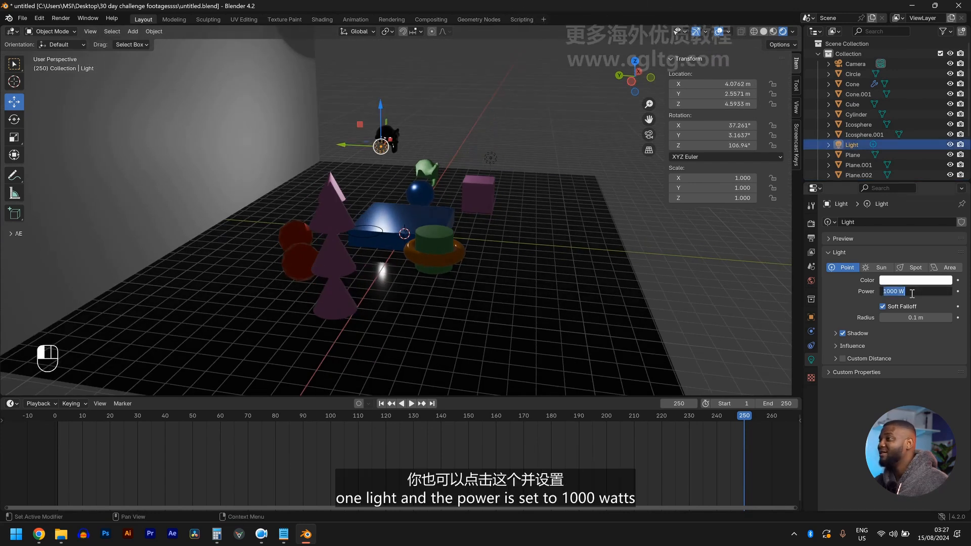
pyautogui.click(491, 157)
pyautogui.click(901, 290)
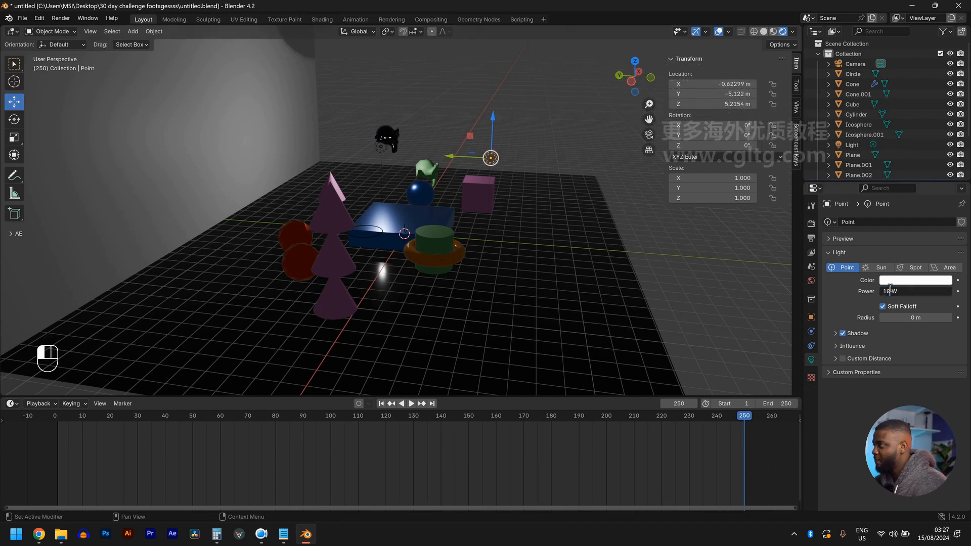
pyautogui.press('Return')
# Move the new point light farther forward and up, to about X 0.91, Y -7.01, Z 6.13 m.
pyautogui.moveTo(632, 246); pyautogui.dragTo(478, 184, button='middle')
pyautogui.press('g')
pyautogui.click(550, 272)
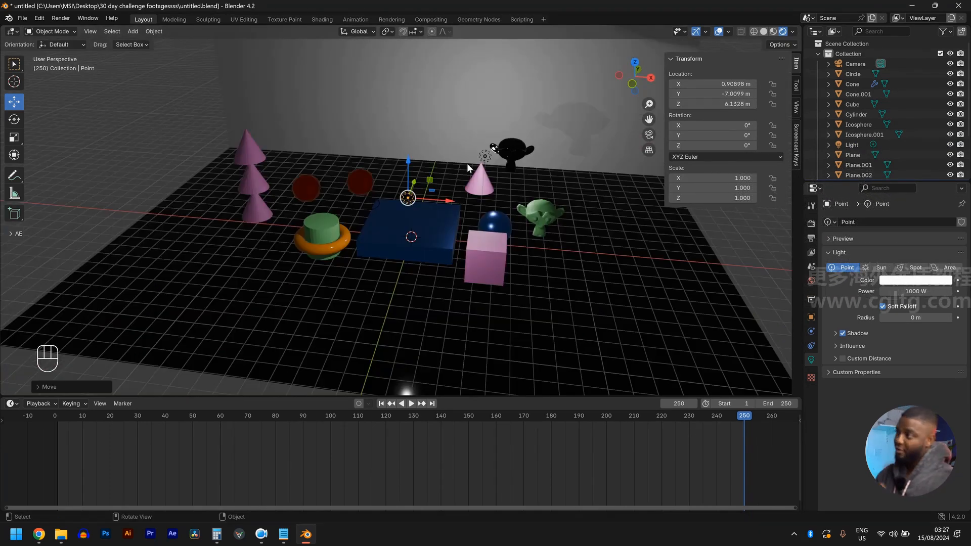
# Examine the highlights and reflections on the torus, blue sphere, floor and red icospheres through the camera.
pyautogui.press('KP_0')
pyautogui.scroll(5, 410, 191)
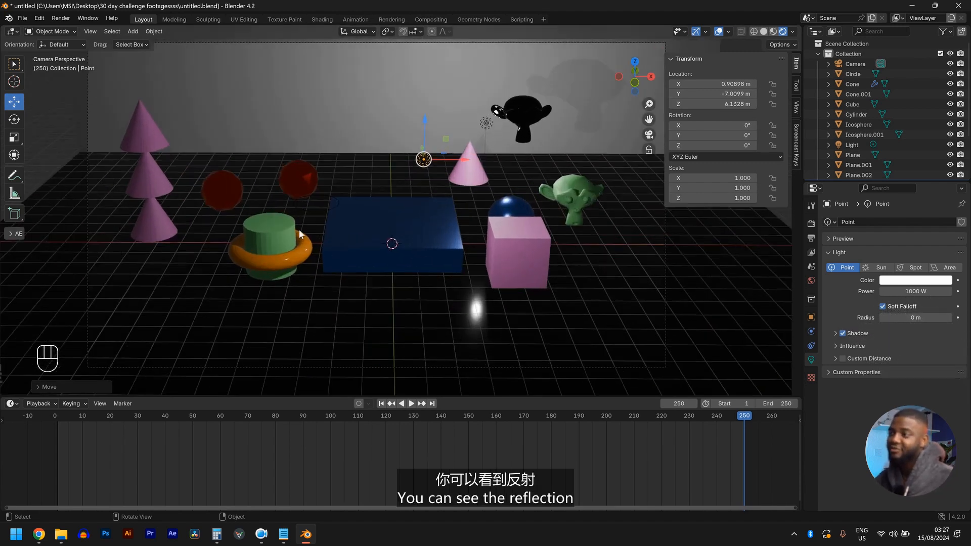
pyautogui.scroll(2, 300, 233)
pyautogui.click(265, 271)
pyautogui.scroll(2, 250, 272)
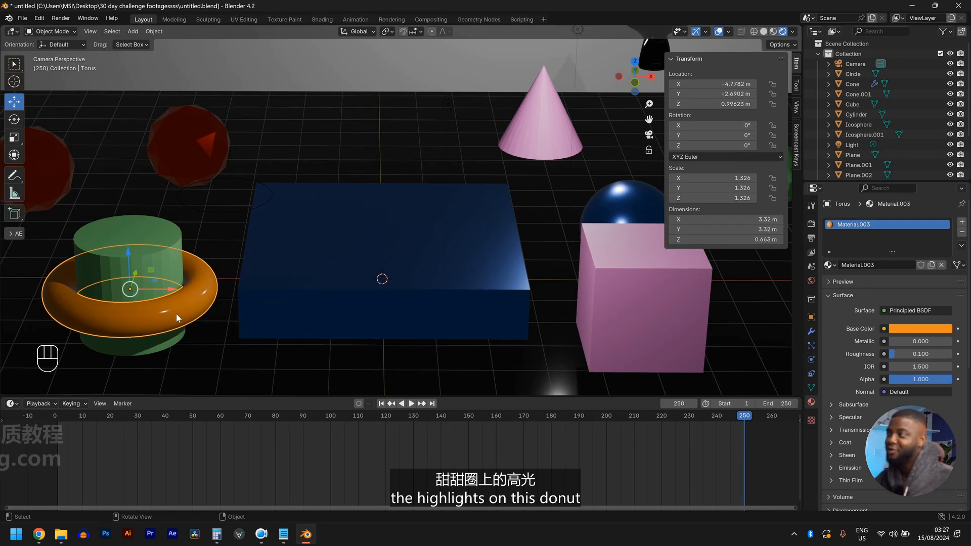
pyautogui.click(612, 208)
pyautogui.scroll(-2, 609, 222)
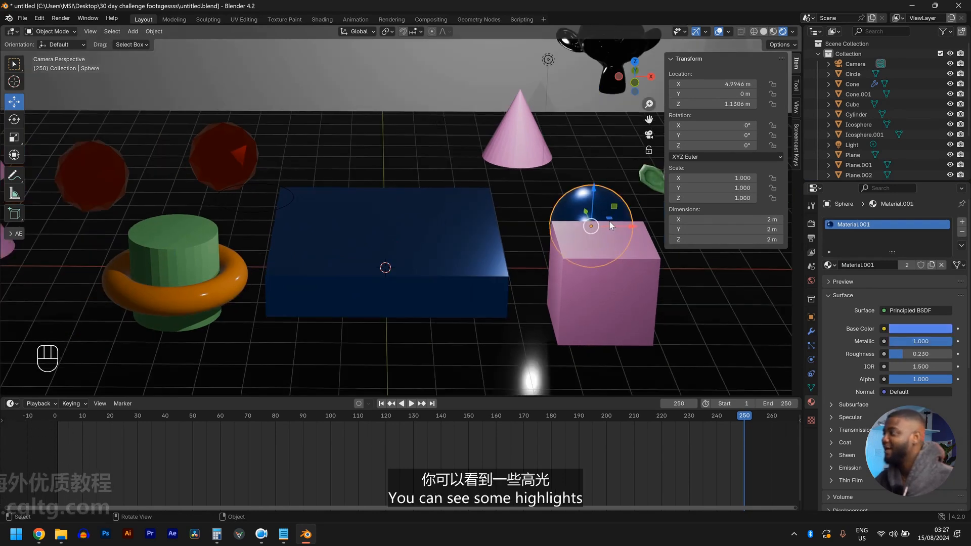
pyautogui.scroll(3, 612, 222)
pyautogui.scroll(-3, 617, 219)
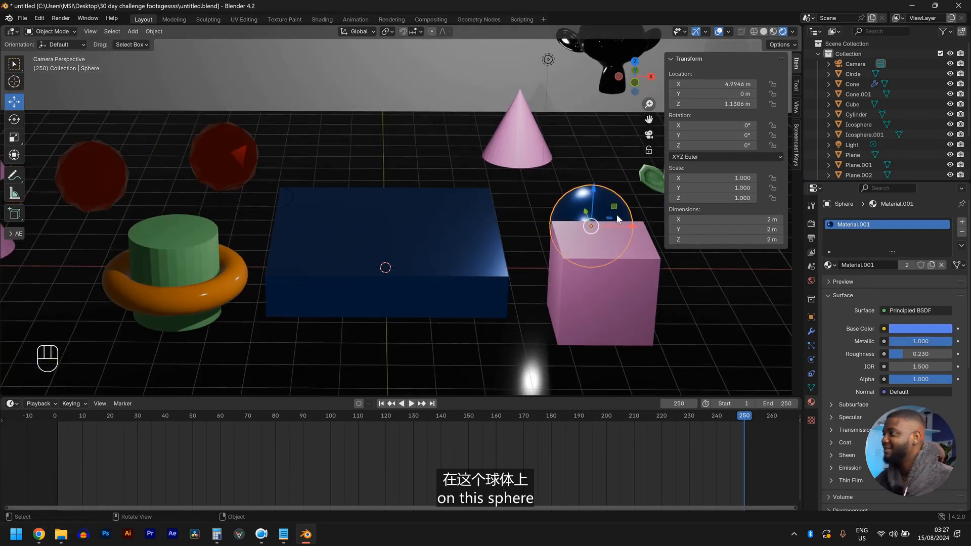
pyautogui.scroll(-4, 597, 210)
pyautogui.click(575, 223)
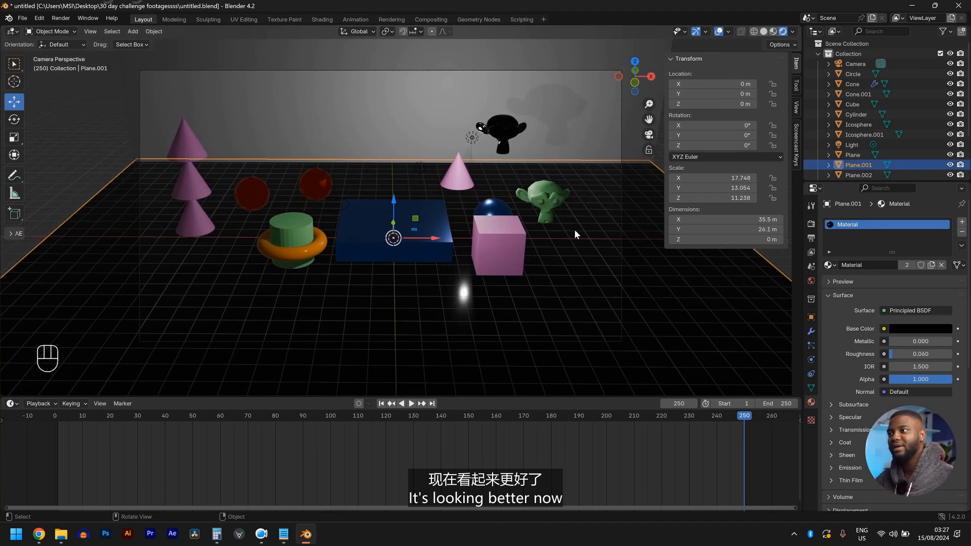
pyautogui.scroll(3, 574, 223)
pyautogui.click(271, 172)
pyautogui.click(186, 183)
pyautogui.click(278, 179)
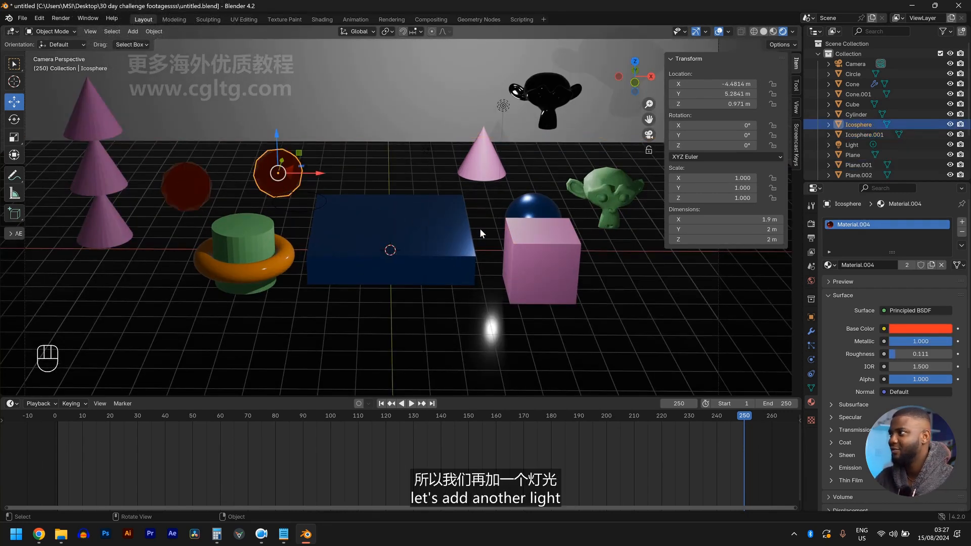
# Duplicate the original point light in top view and place the copy near the red icospheres, at about X -5.89, Y 3.18 m.
pyautogui.click(504, 106)
pyautogui.moveTo(466, 205); pyautogui.dragTo(460, 207, button='middle')
pyautogui.scroll(-4, 461, 207)
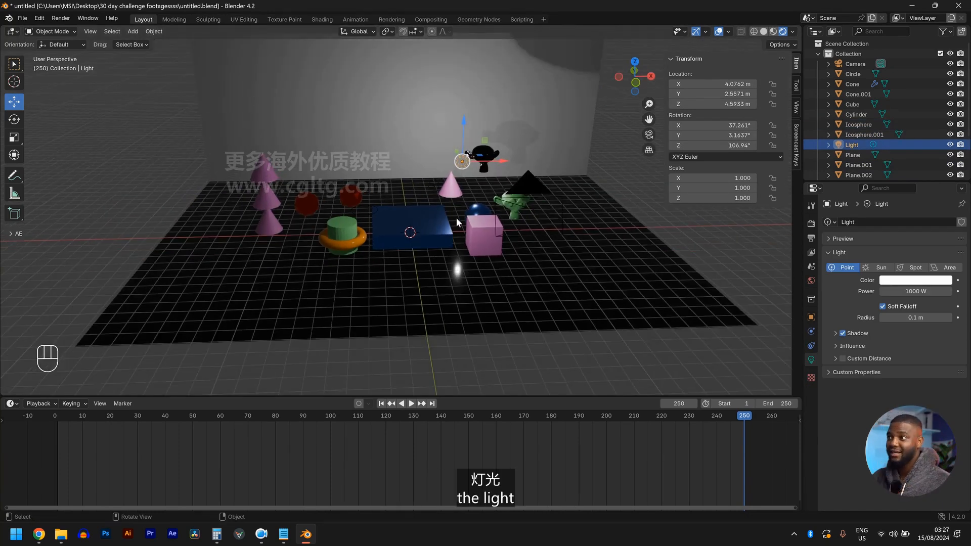
pyautogui.moveTo(456, 223); pyautogui.dragTo(482, 229, button='middle')
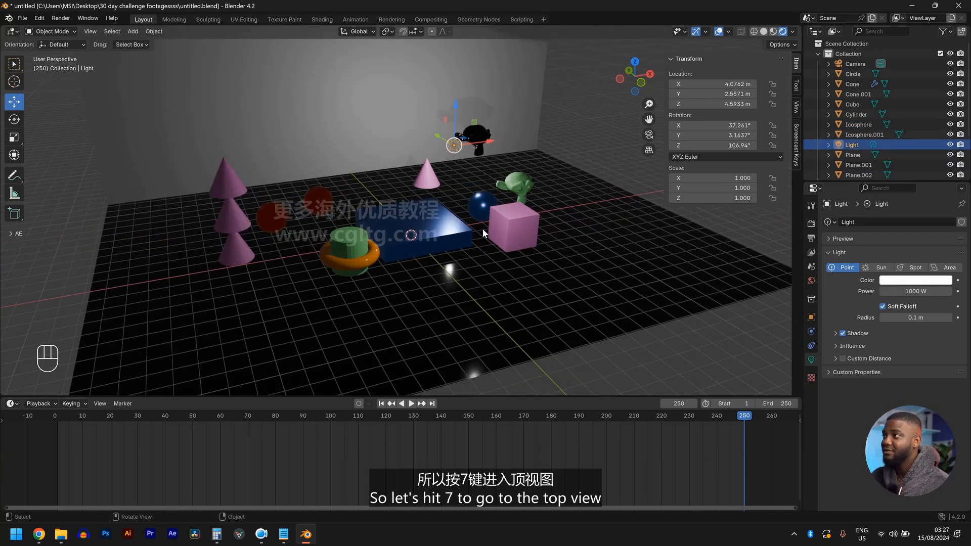
pyautogui.press('KP_7')
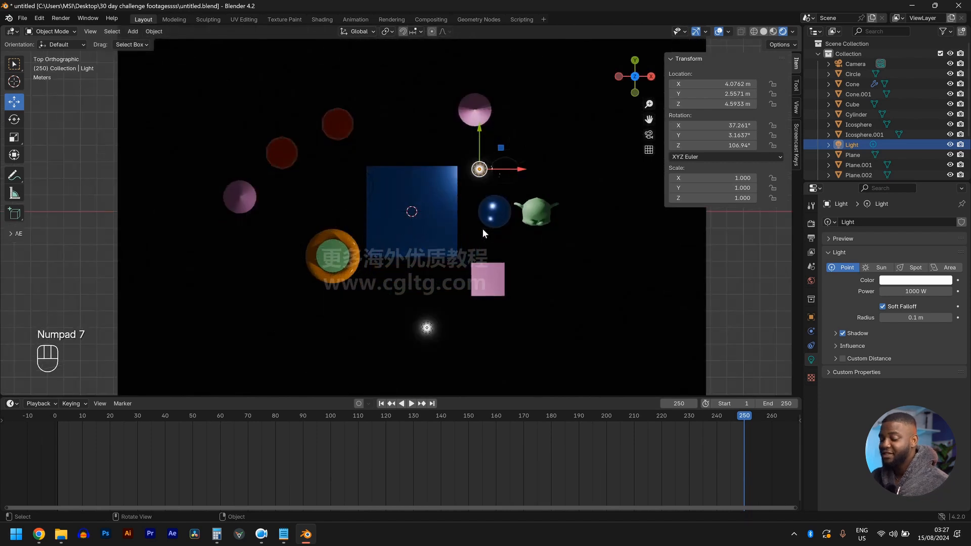
pyautogui.hotkey('shift', 'd')
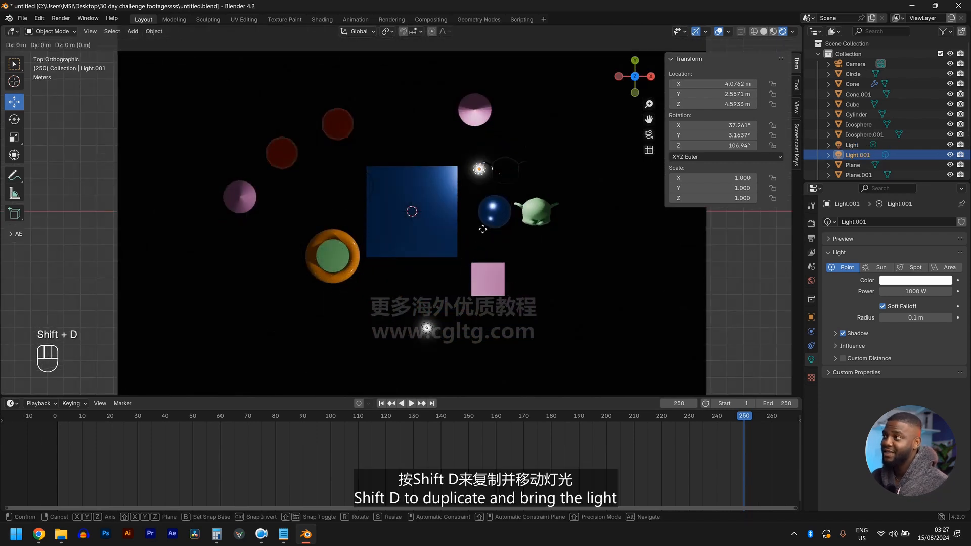
pyautogui.click(318, 216)
# Raise the duplicated light vertically to about Z 5.17 m and inspect its reflections on the red icospheres.
pyautogui.moveTo(317, 218); pyautogui.dragTo(322, 129, button='middle')
pyautogui.press('g')
pyautogui.press('z')
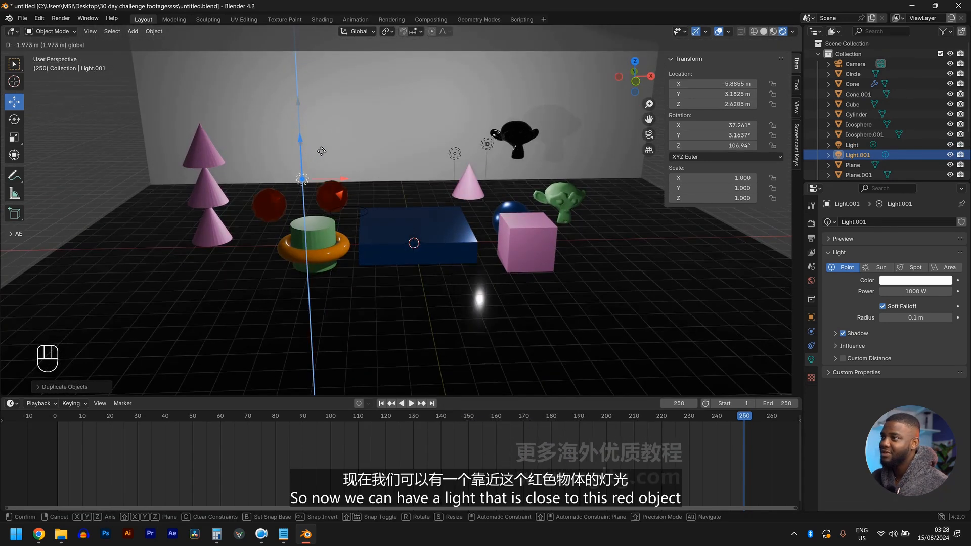
pyautogui.click(328, 103)
pyautogui.moveTo(369, 183); pyautogui.dragTo(306, 190, button='middle')
pyautogui.scroll(3, 455, 180)
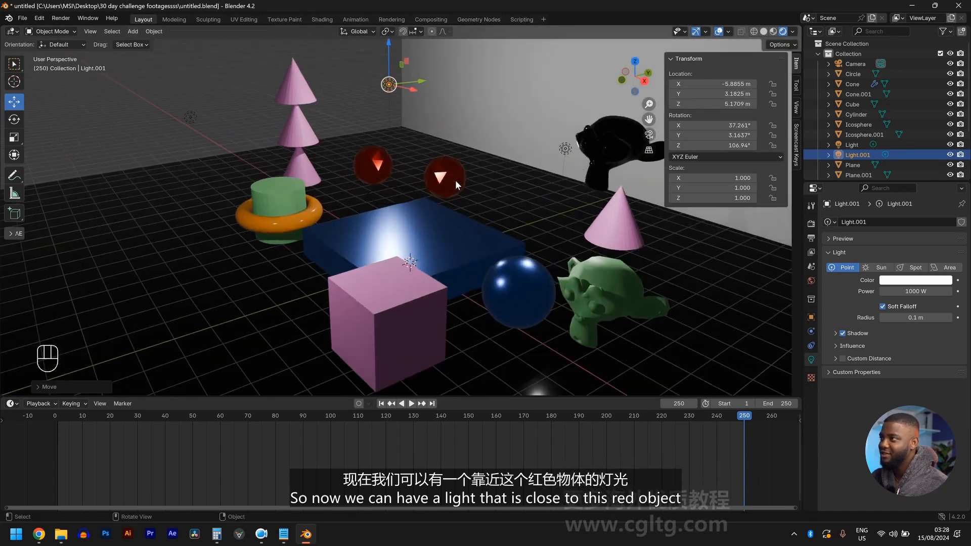
pyautogui.moveTo(459, 166); pyautogui.dragTo(542, 159, button='middle')
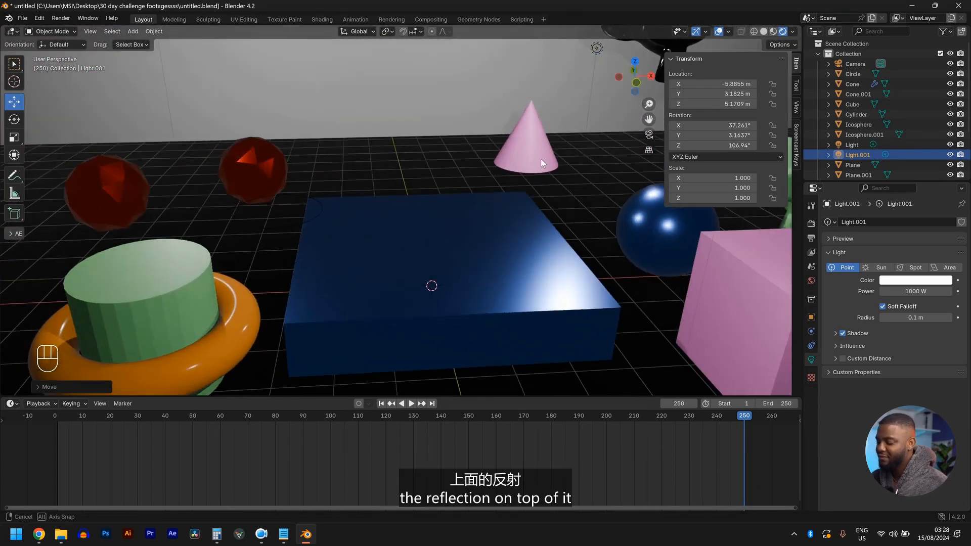
# Return to the camera view and set the duplicated light's power to 2000 W.
pyautogui.press('KP_0')
pyautogui.click(211, 140)
pyautogui.scroll(-4, 214, 139)
pyautogui.click(280, 126)
pyautogui.scroll(2, 280, 129)
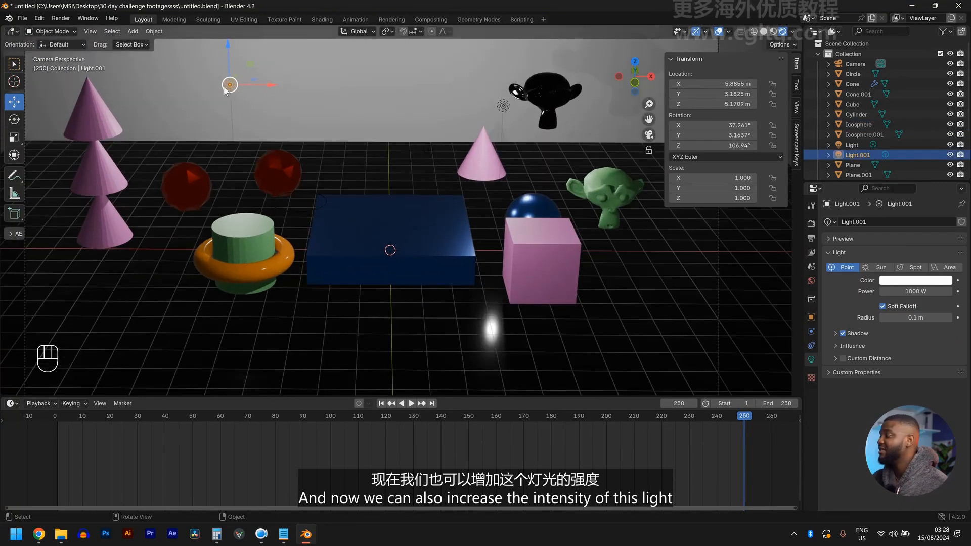
pyautogui.click(902, 292)
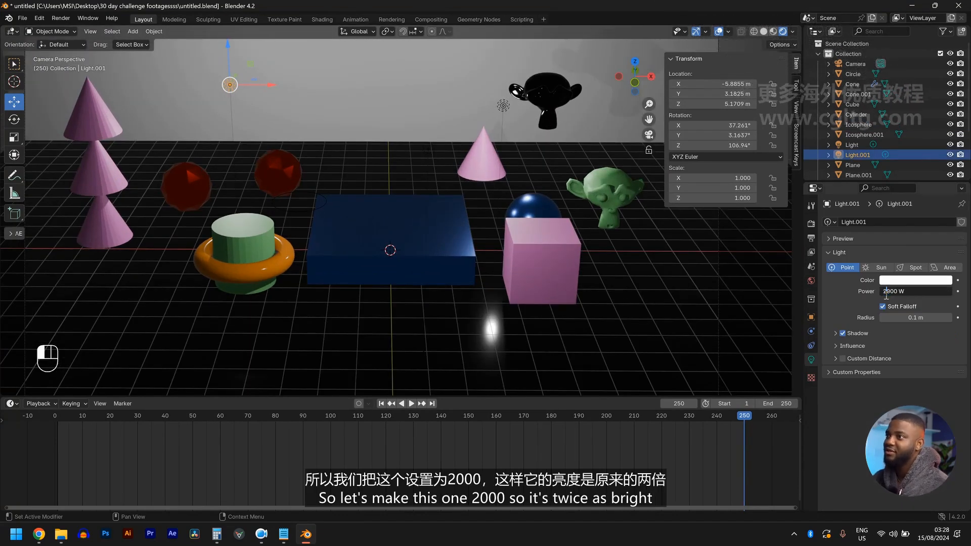
pyautogui.write('2000')
pyautogui.press('Return')
pyautogui.scroll(-2, 365, 187)
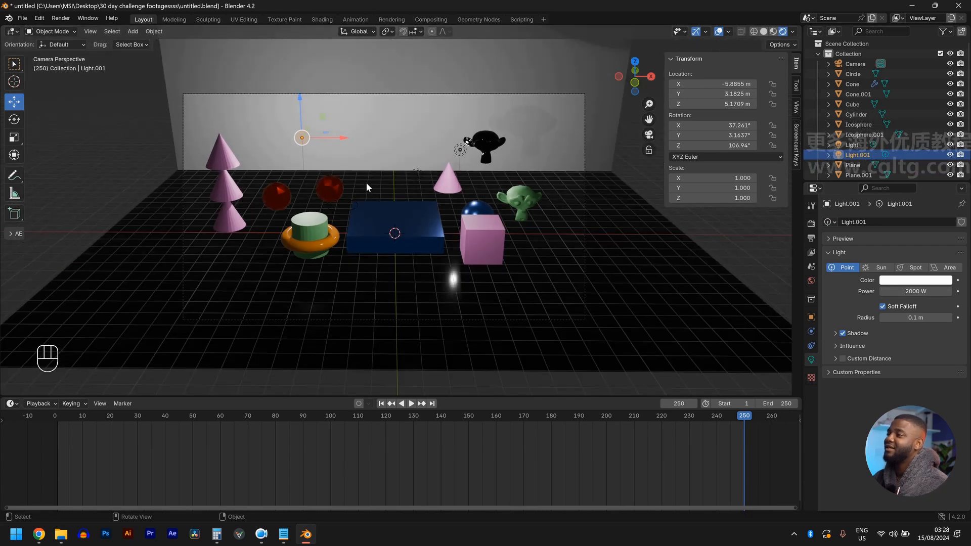
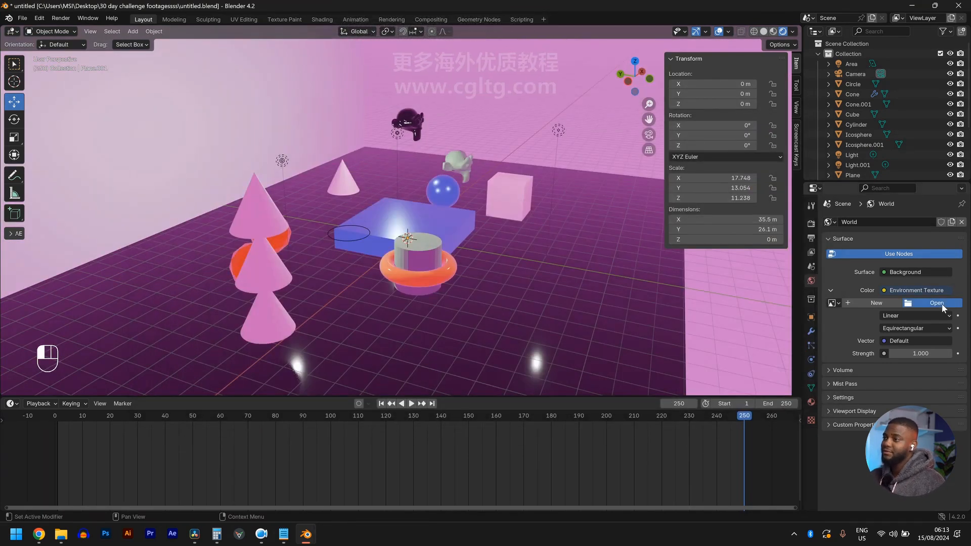
# Load victoria_sunset_2k.hdr as the world's environment texture and view the scene from around and through the camera.
pyautogui.click(939, 303)
pyautogui.click(714, 400)
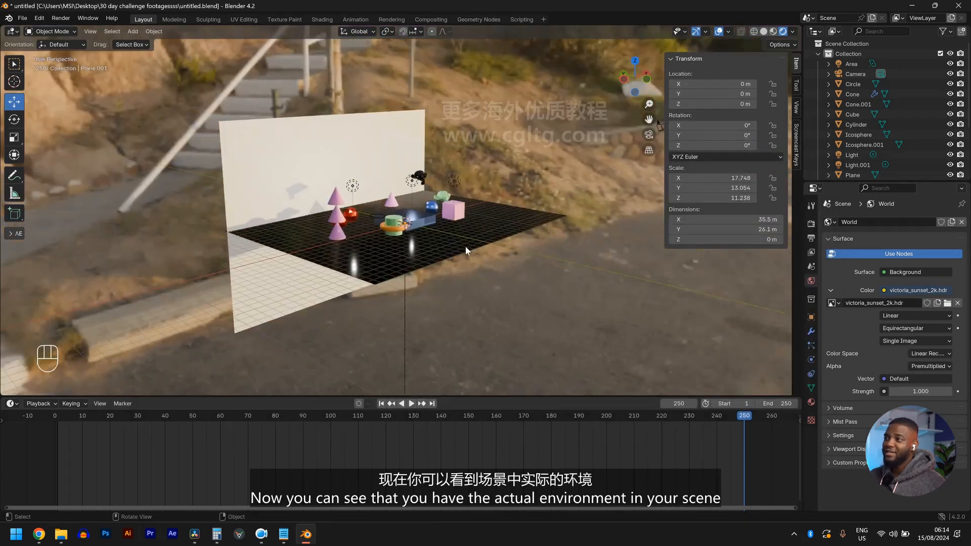
pyautogui.moveTo(462, 254); pyautogui.dragTo(537, 288, button='middle')
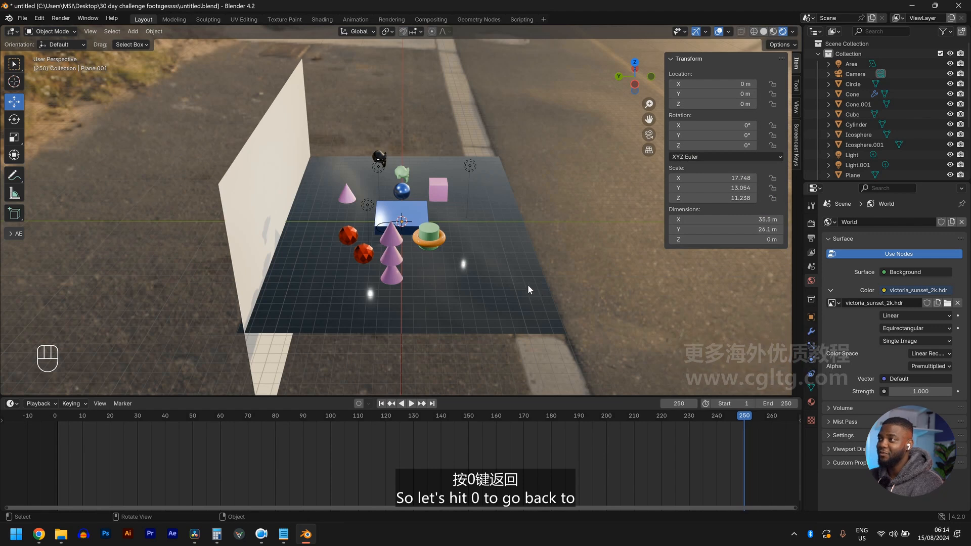
pyautogui.press('KP_0')
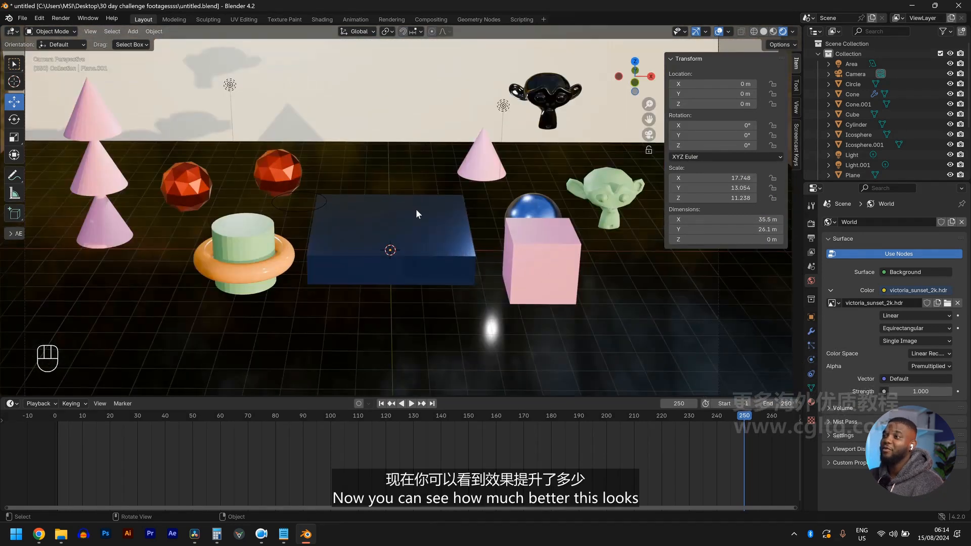
# Delete the point light above the red icospheres.
pyautogui.scroll(-5, 297, 205)
pyautogui.scroll(3, 451, 187)
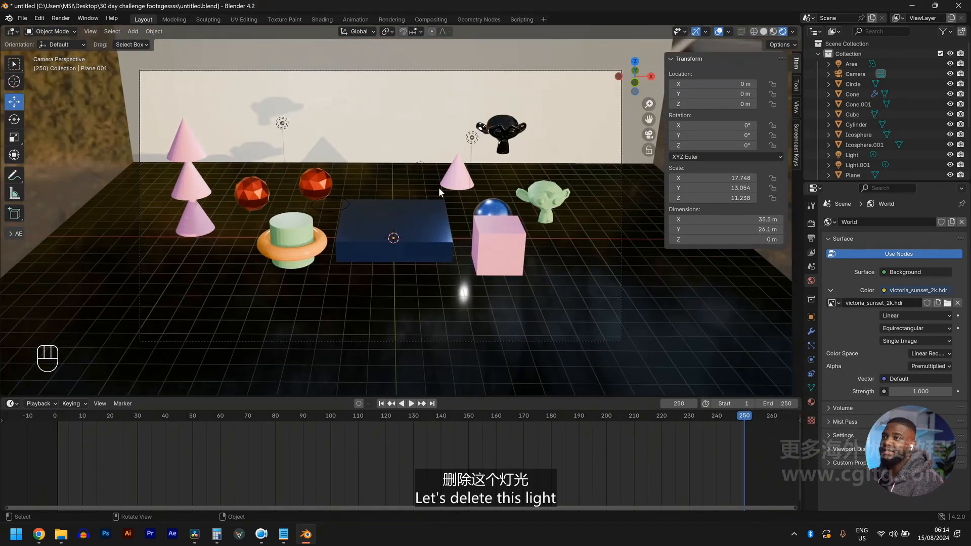
pyautogui.click(282, 123)
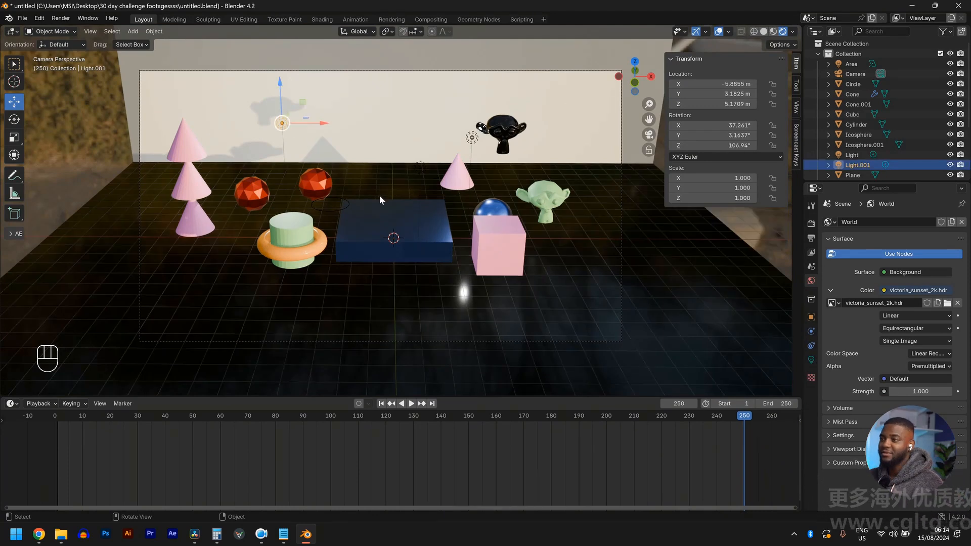
pyautogui.press('x')
pyautogui.click(472, 138)
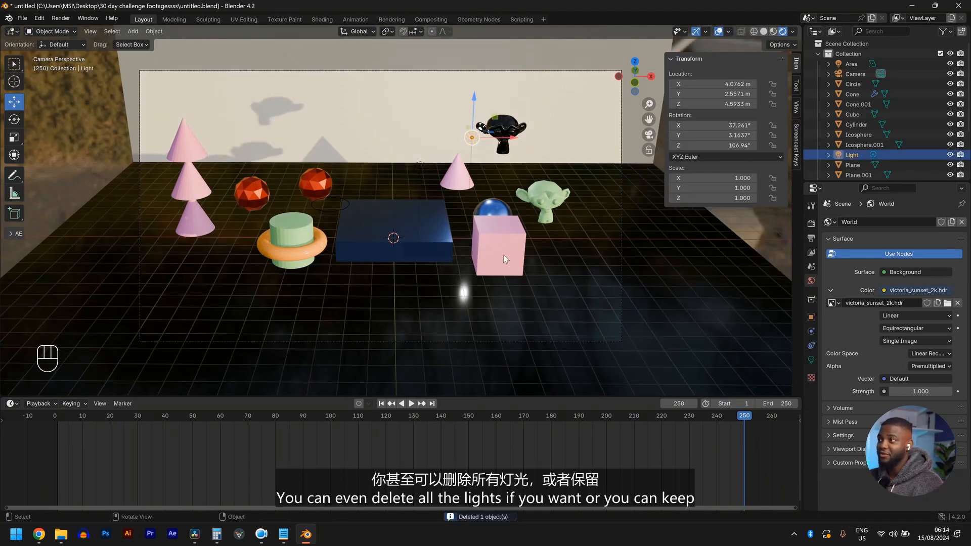
pyautogui.press('g')
pyautogui.rightClick(591, 190)
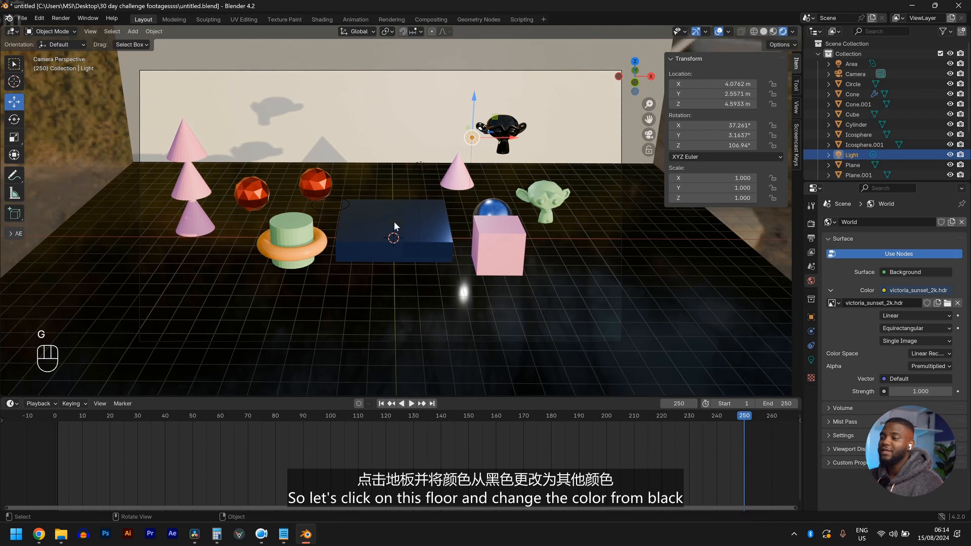
# Change the base color of the floor plane's material to a very bright blue.
pyautogui.click(272, 302)
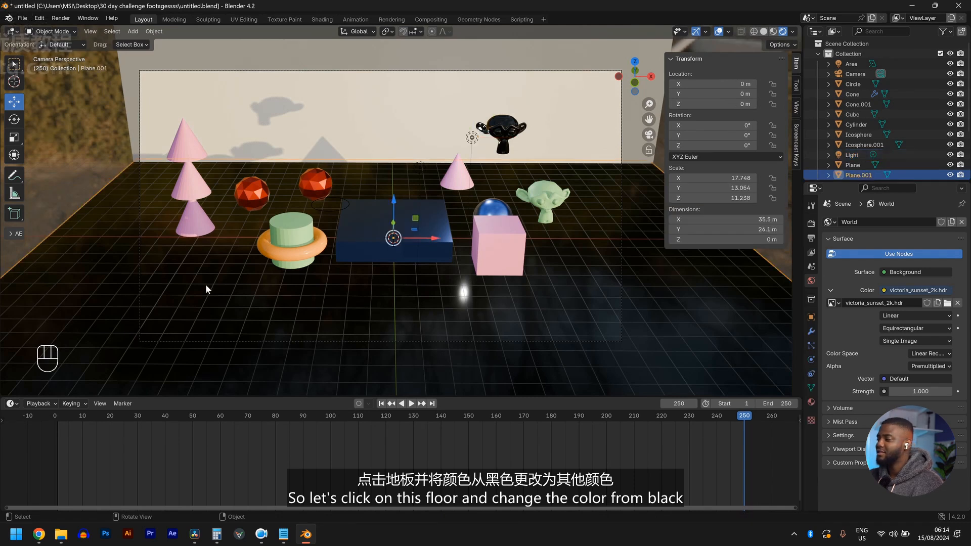
pyautogui.scroll(1, 205, 284)
pyautogui.click(810, 402)
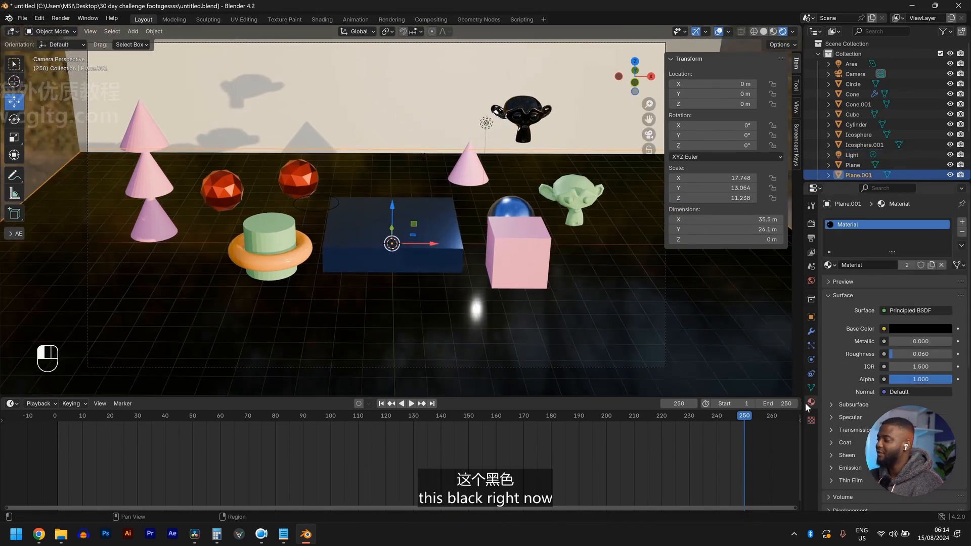
pyautogui.click(933, 327)
pyautogui.click(942, 233)
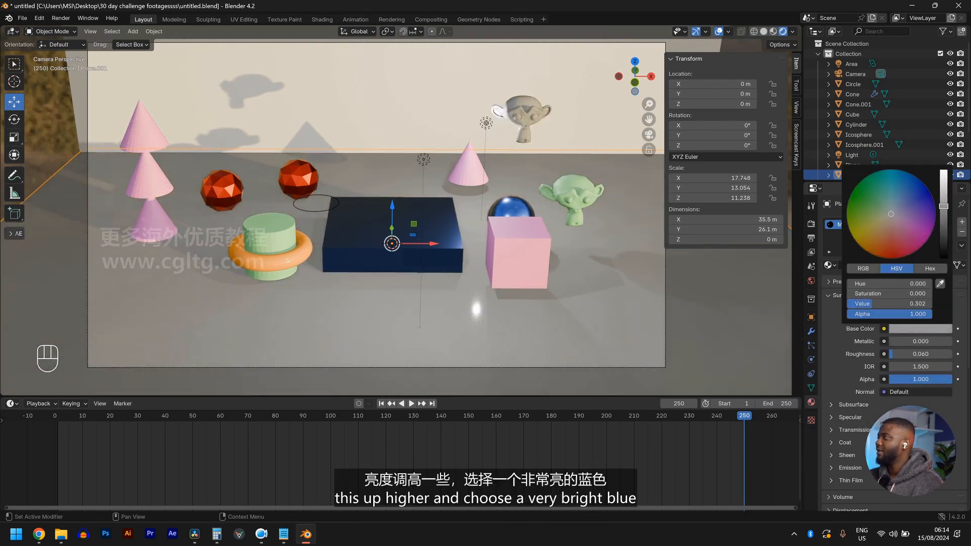
pyautogui.moveTo(944, 206); pyautogui.dragTo(944, 183)
pyautogui.click(903, 194)
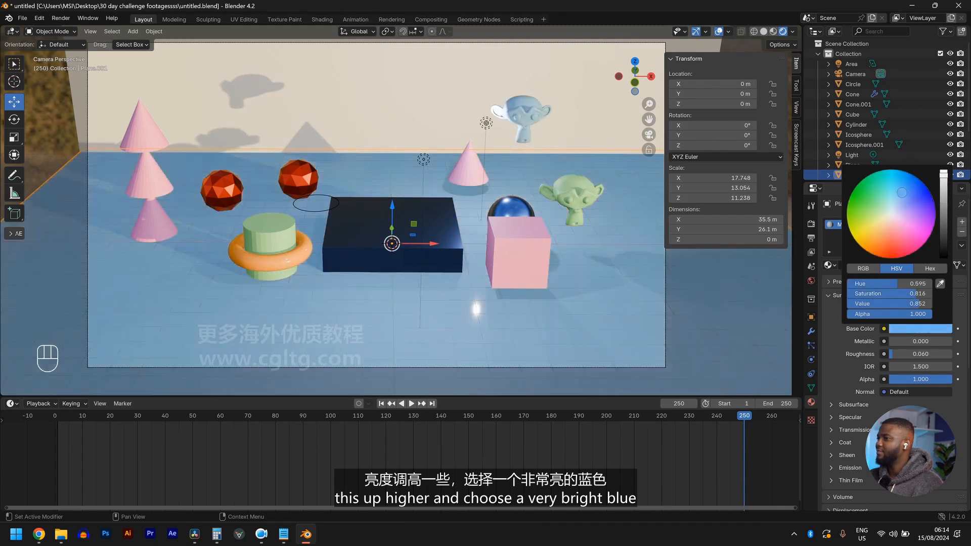
pyautogui.scroll(-4, 463, 189)
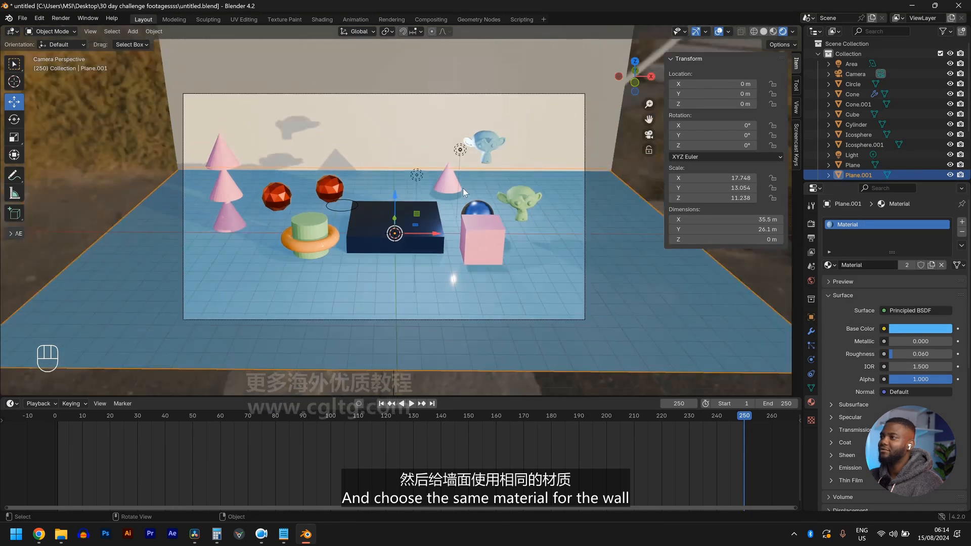
# Assign the floor's existing blue material, Material, to the back wall plane and check the floating monkey's material.
pyautogui.click(405, 102)
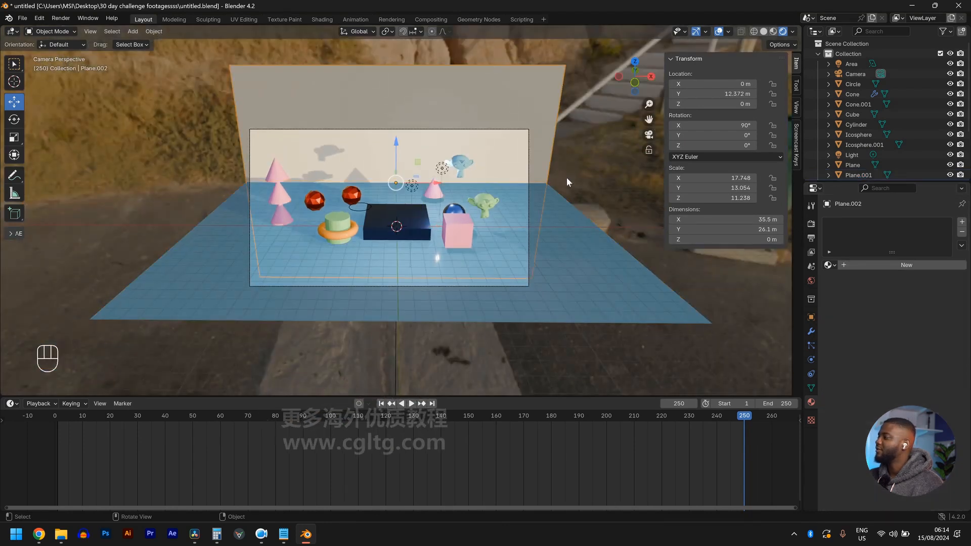
pyautogui.click(829, 265)
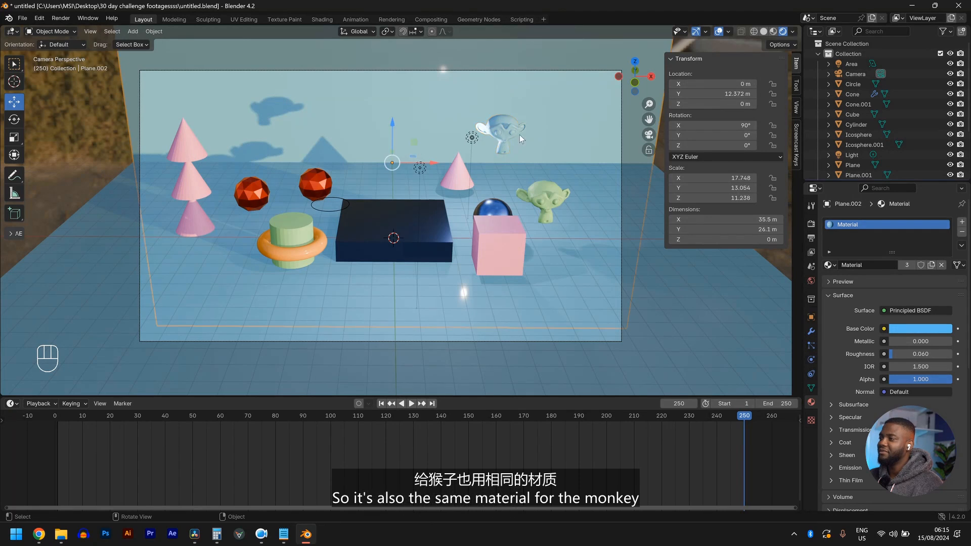
pyautogui.click(509, 133)
# Lower the camera to about Z 10.71 m and tilt it upward to an X rotation of about 77.6°.
pyautogui.scroll(-3, 503, 177)
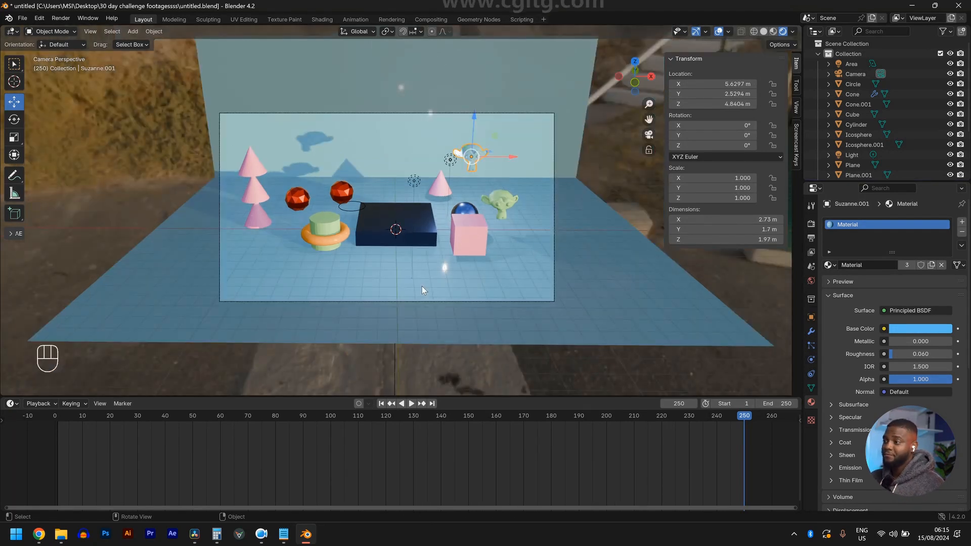
pyautogui.click(387, 301)
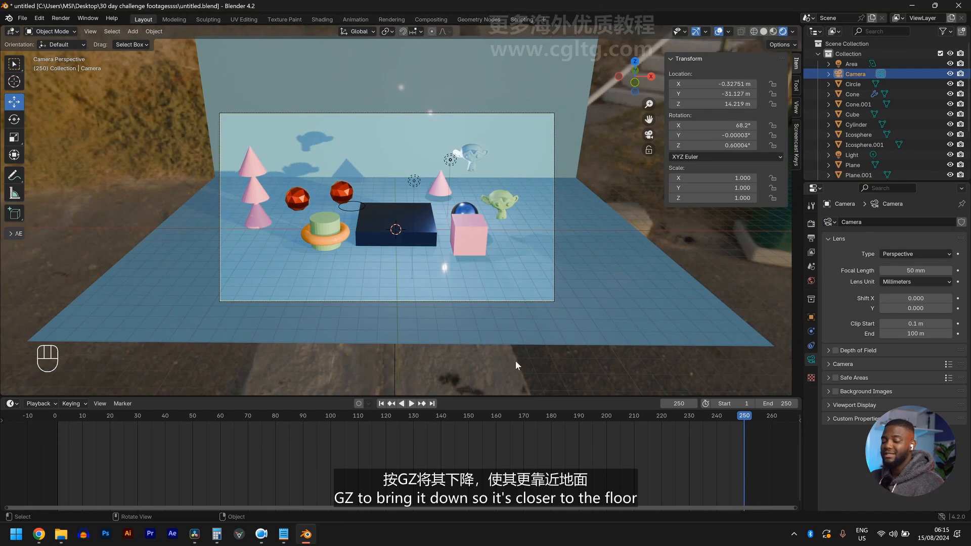
pyautogui.press('g')
pyautogui.press('z')
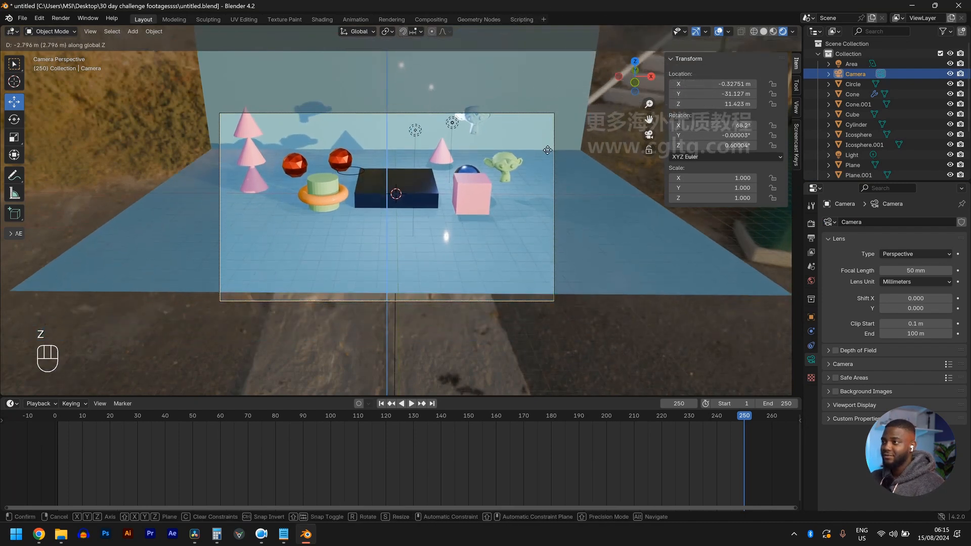
pyautogui.click(551, 188)
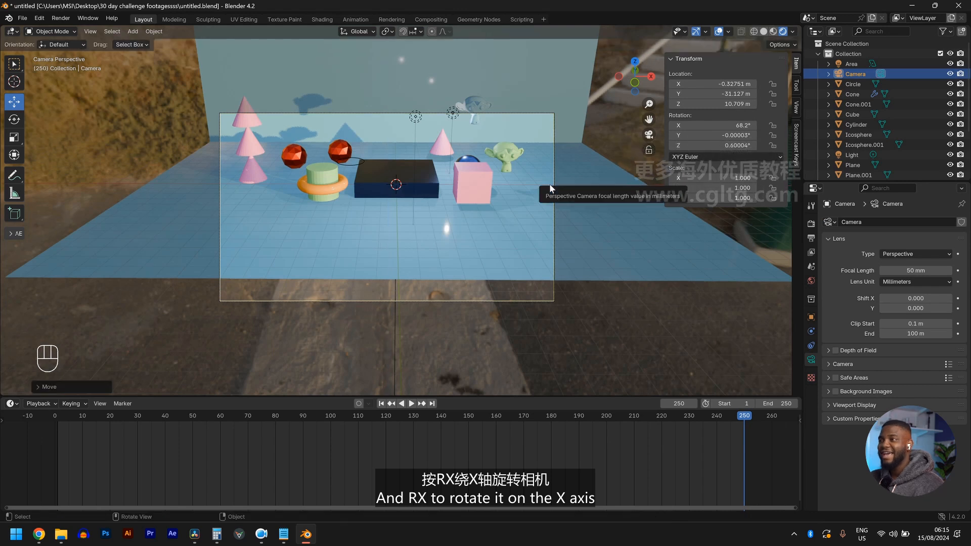
pyautogui.press('r')
pyautogui.press('x')
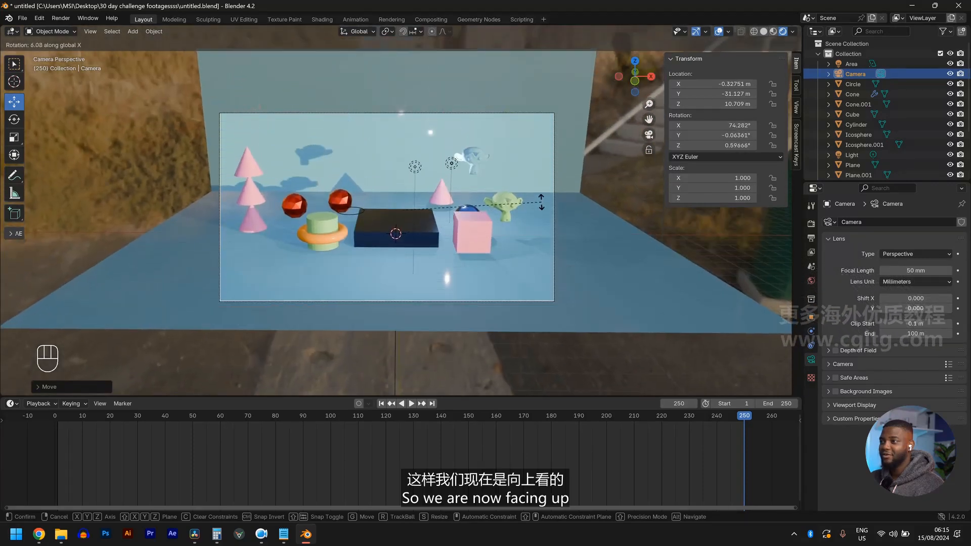
pyautogui.click(546, 205)
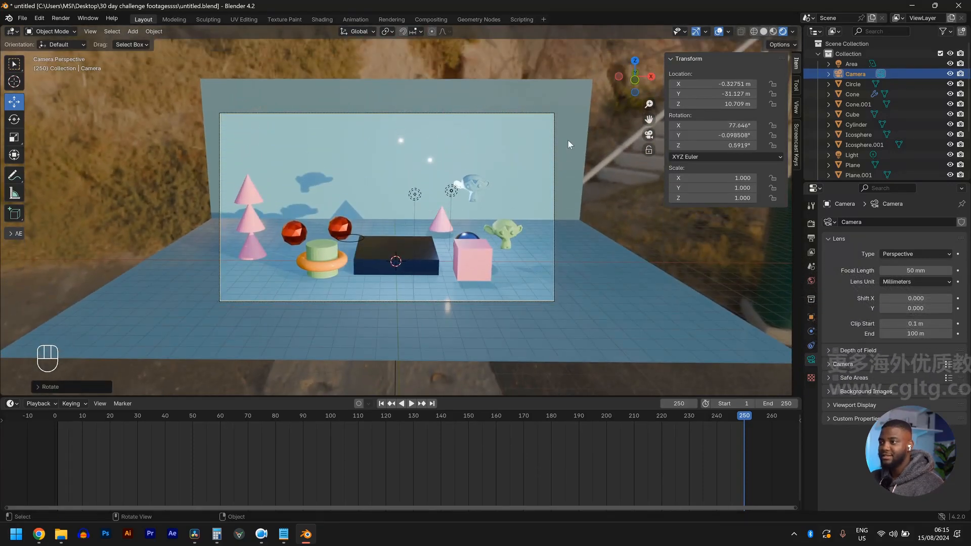
# Lower the camera closer to the floor, to about Z 6.69 m, and tilt it up to an X rotation of about 84.2°.
pyautogui.press('g')
pyautogui.press('z')
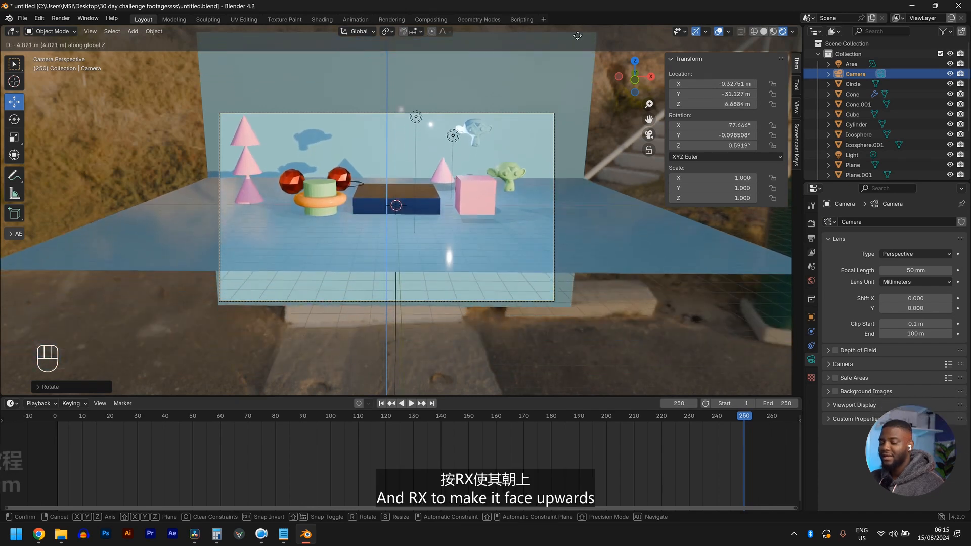
pyautogui.click(577, 36)
pyautogui.press('r')
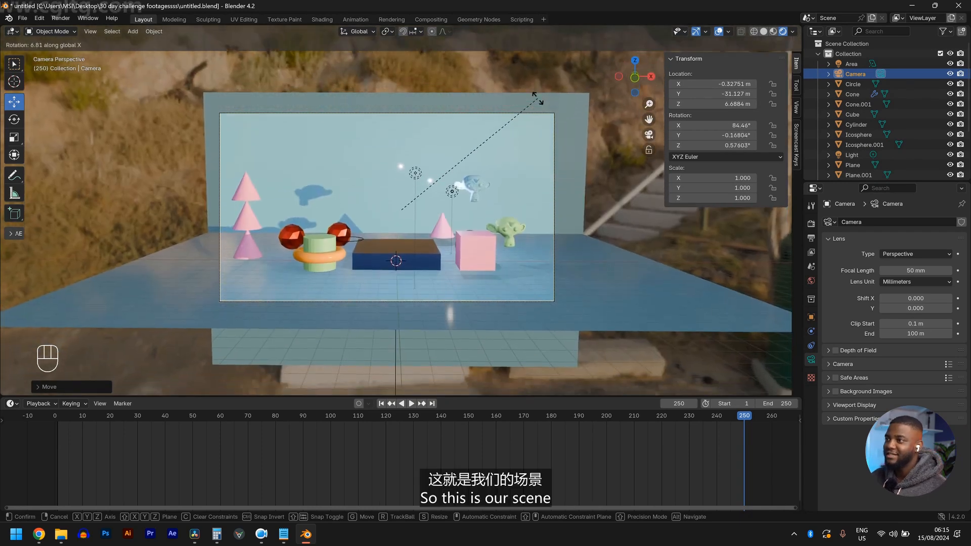
pyautogui.click(534, 96)
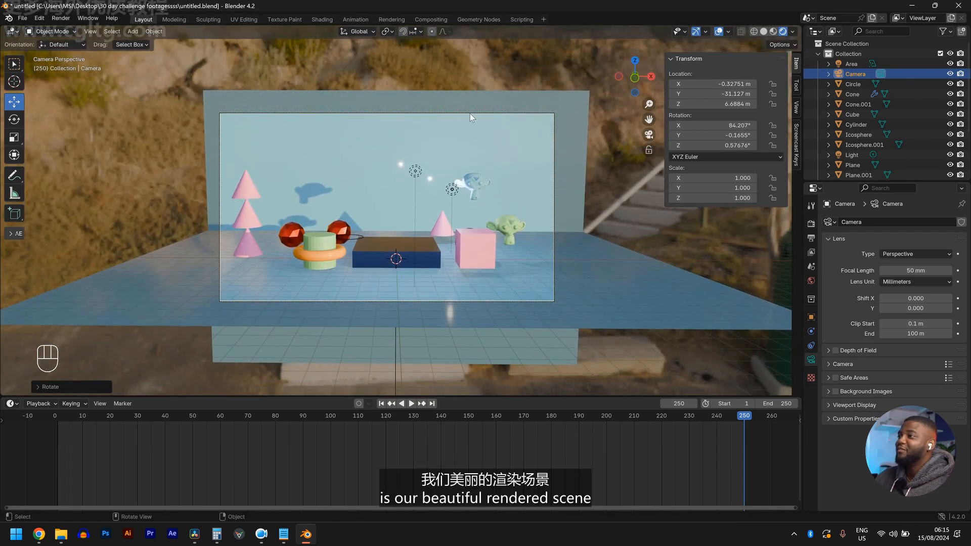
pyautogui.scroll(1, 17, 335)
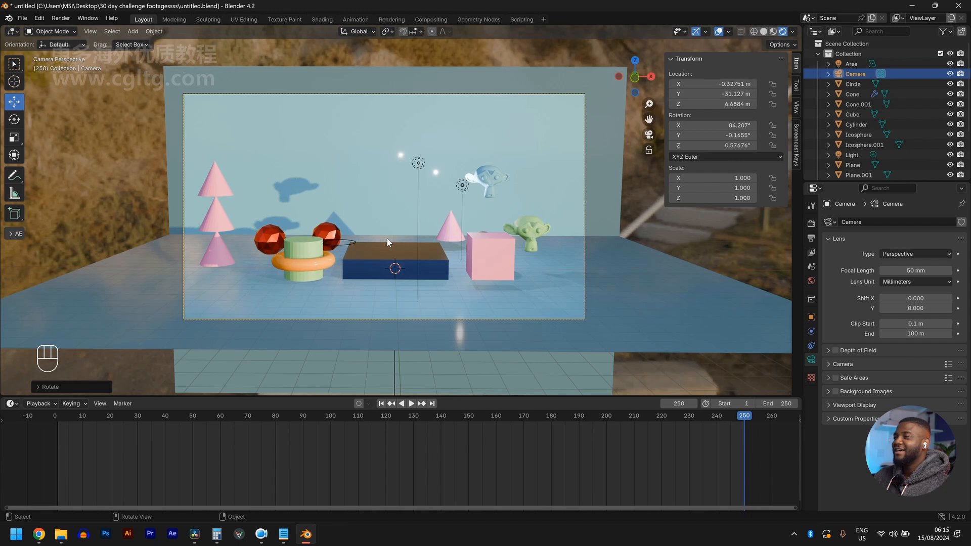
# Delete the two point lights hanging above the objects in the scene.
pyautogui.click(464, 187)
pyautogui.press('c')
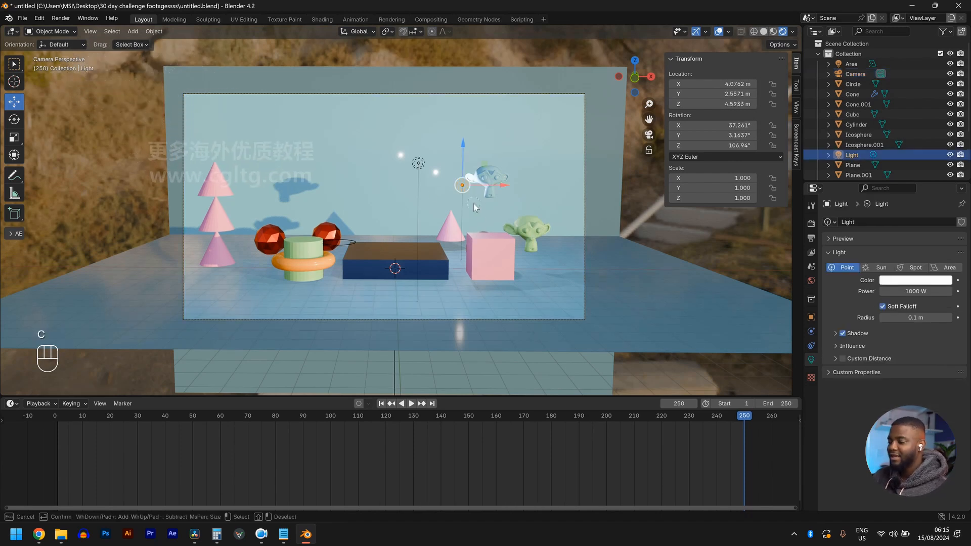
pyautogui.press('Escape')
pyautogui.press('x')
pyautogui.click(444, 205)
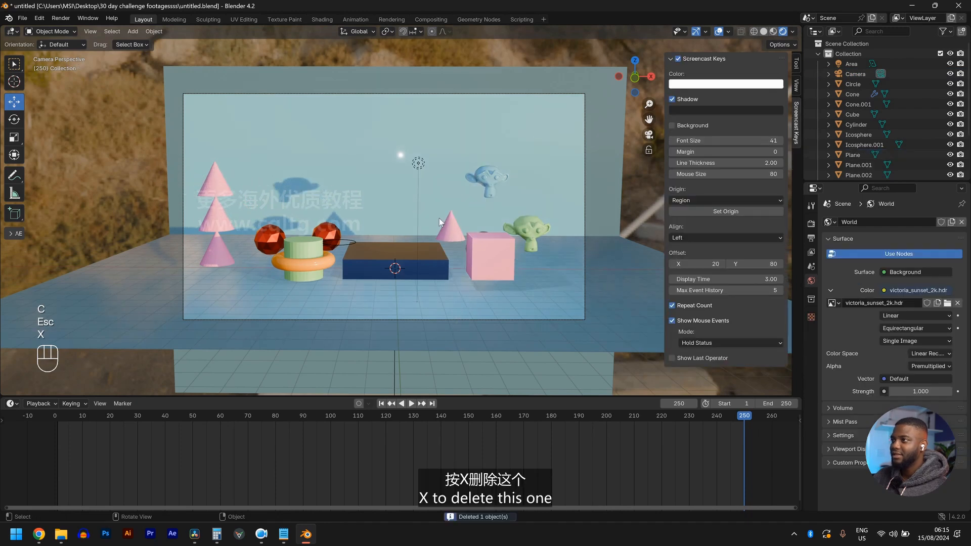
pyautogui.click(418, 159)
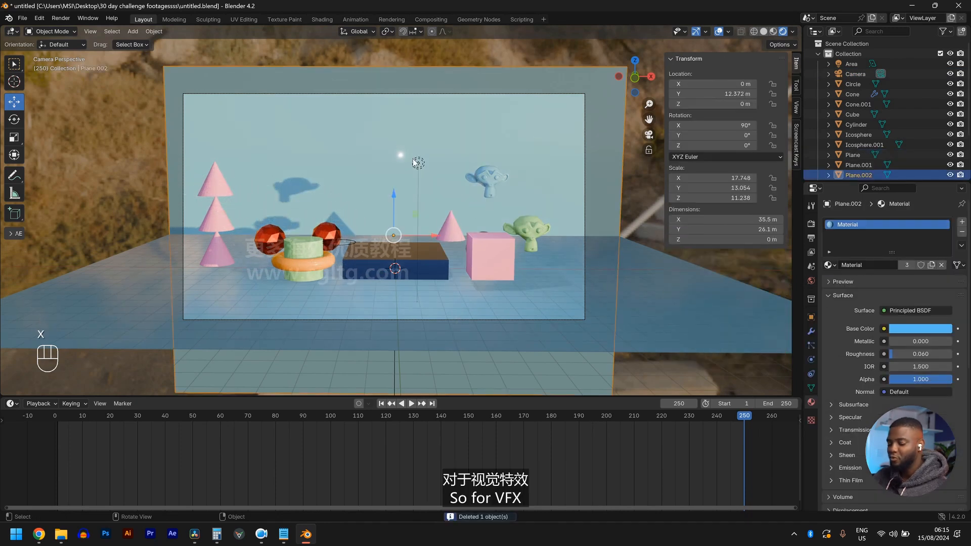
pyautogui.click(419, 162)
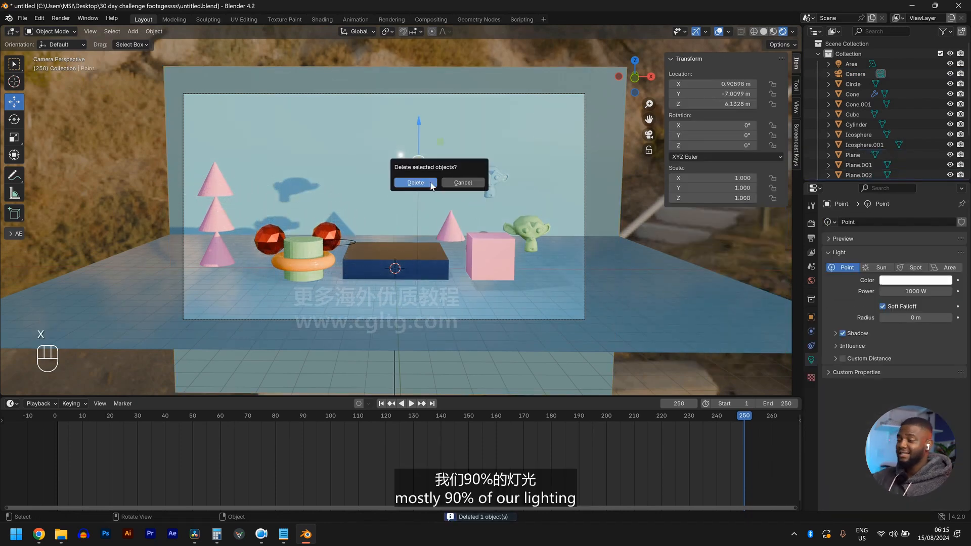
pyautogui.click(430, 183)
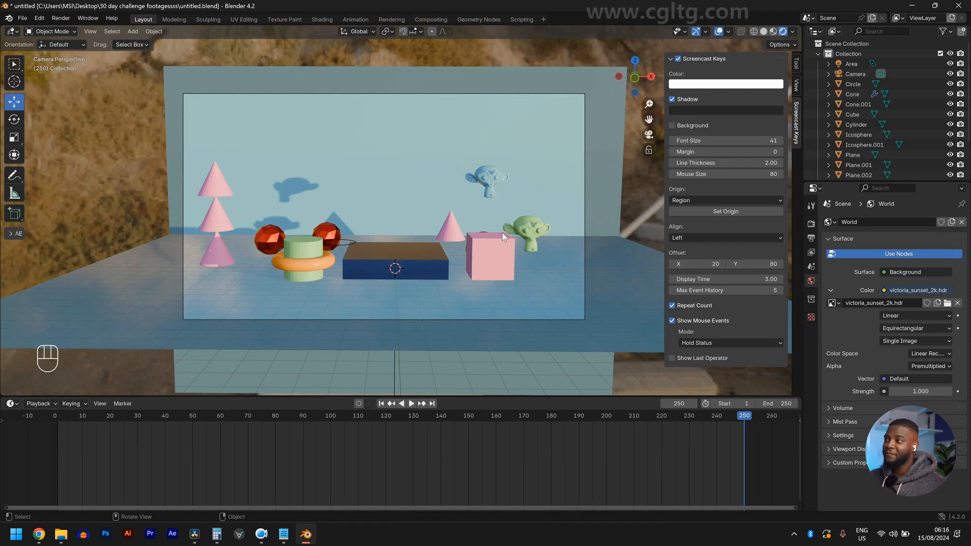
# Set the camera's viewport display Passepartout to 1.000 to black out everything outside its frame.
pyautogui.click(466, 92)
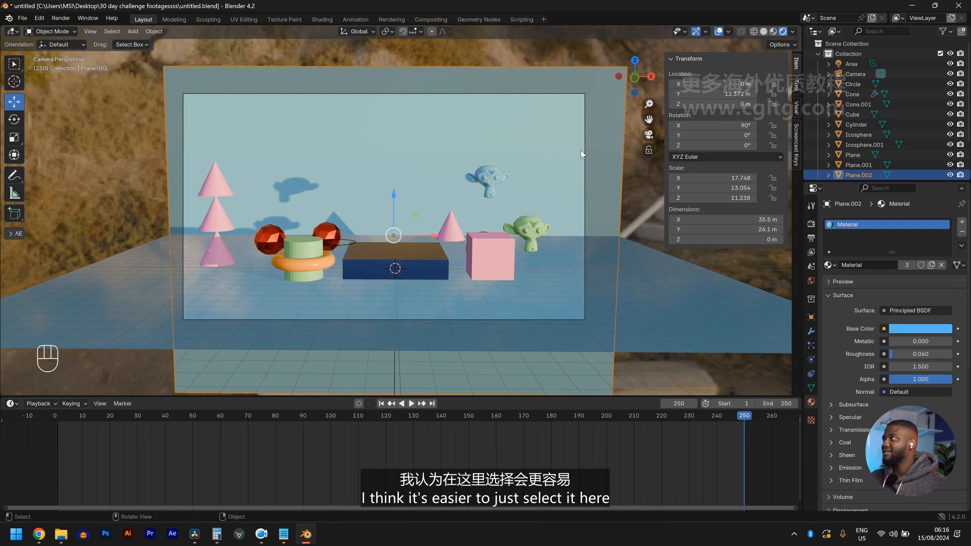
pyautogui.click(848, 74)
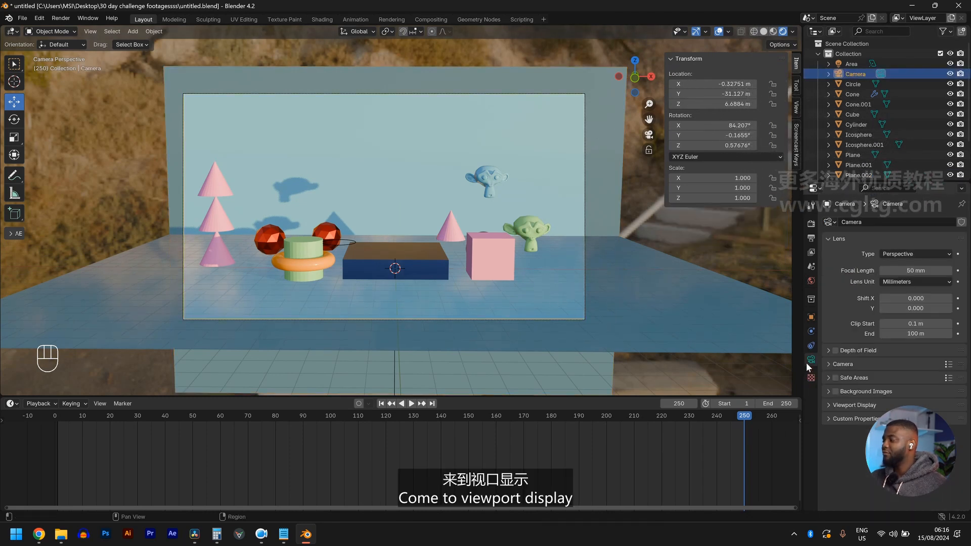
pyautogui.click(834, 404)
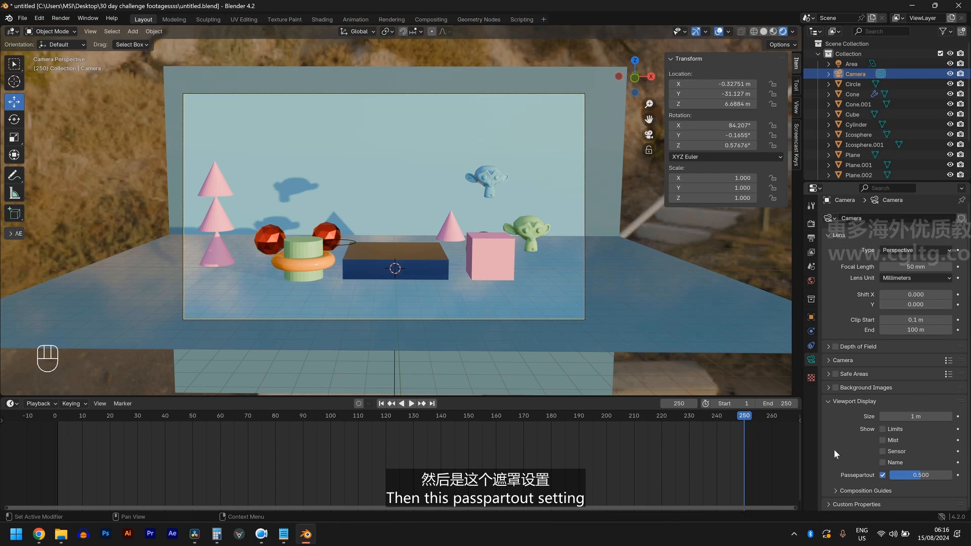
pyautogui.moveTo(912, 476); pyautogui.dragTo(953, 475)
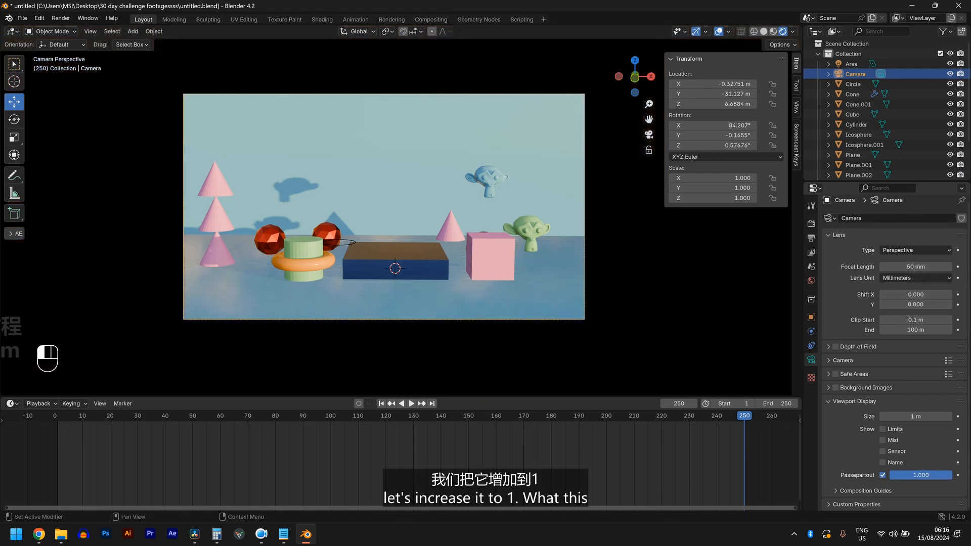
pyautogui.moveTo(942, 476); pyautogui.dragTo(920, 461)
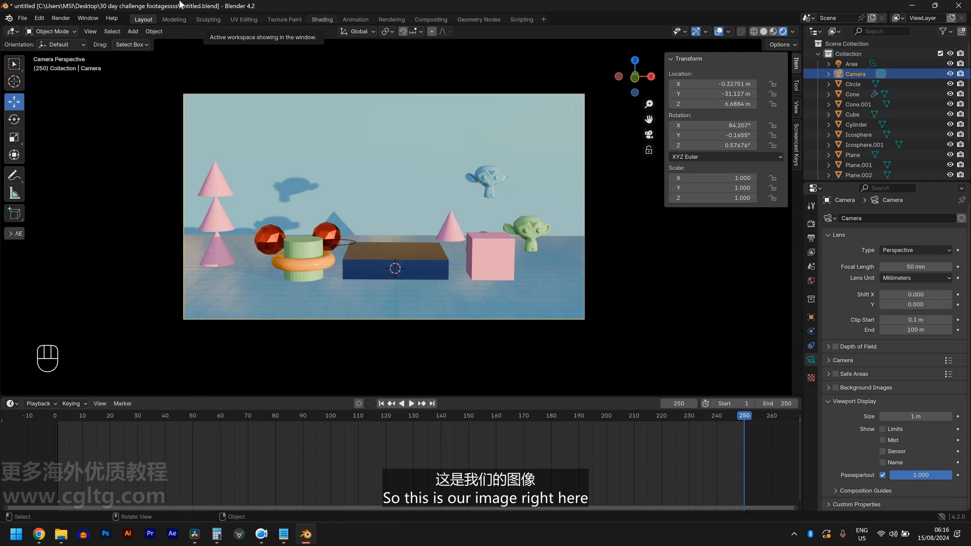
# Examine the shadows cast on the back wall and the floor around the cylinder in the camera view.
pyautogui.scroll(2, 203, 132)
pyautogui.scroll(-1, 521, 310)
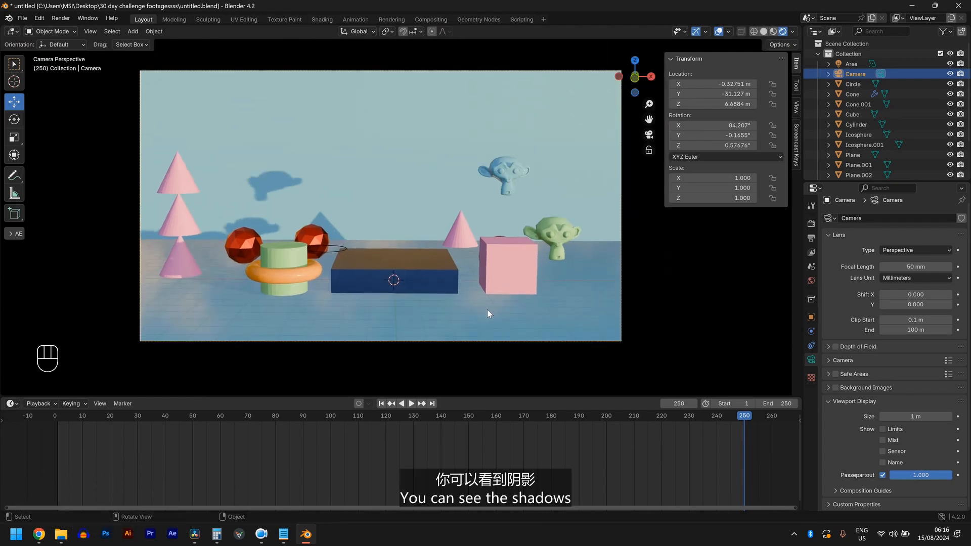
pyautogui.click(277, 186)
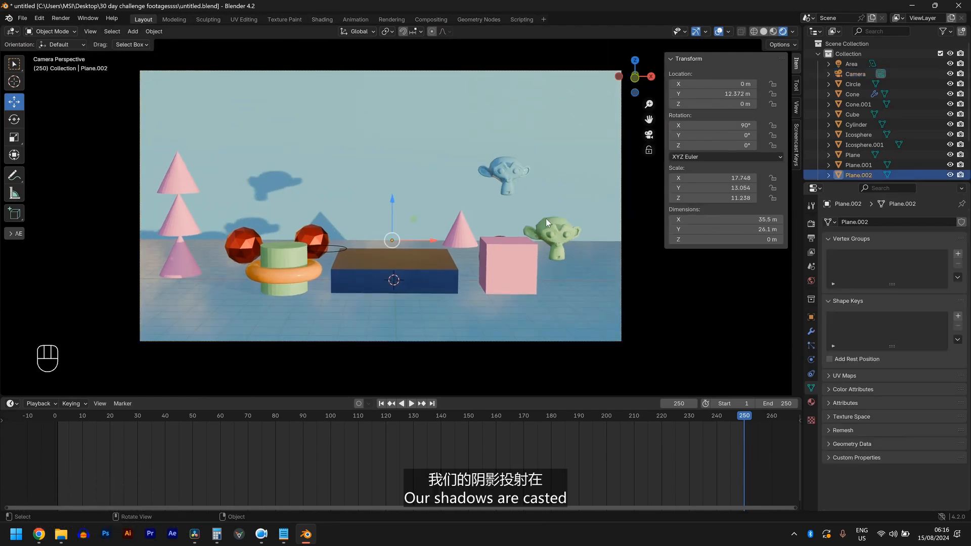
pyautogui.click(510, 168)
pyautogui.click(265, 175)
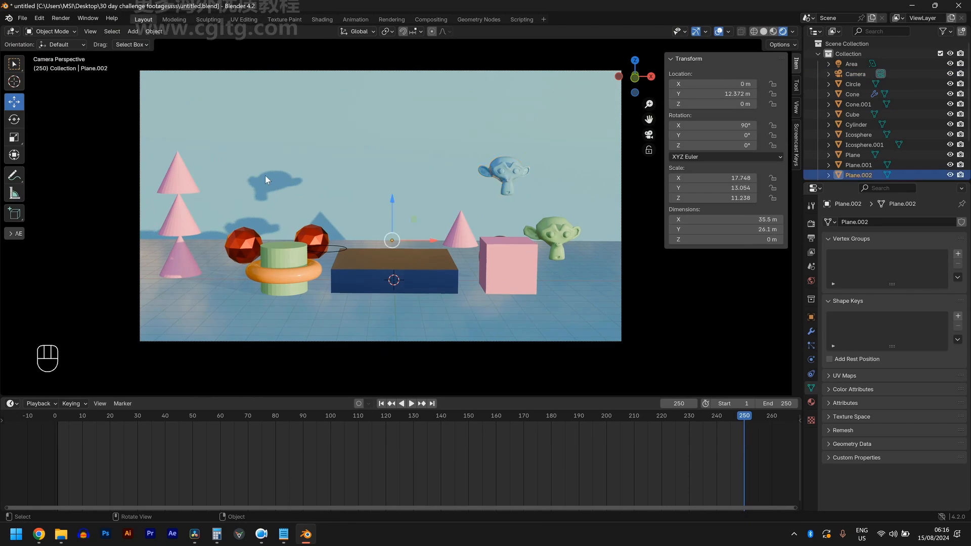
pyautogui.click(281, 298)
pyautogui.scroll(2, 382, 324)
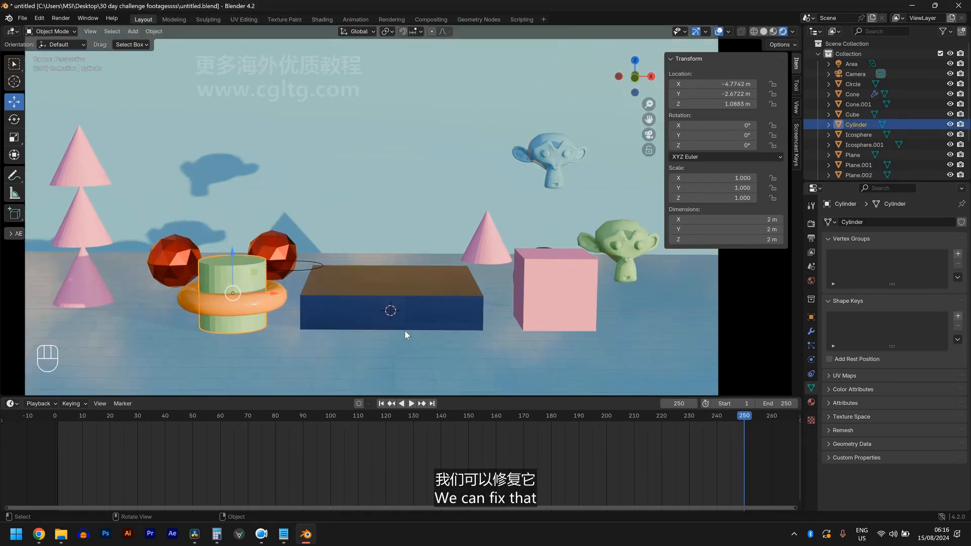
pyautogui.scroll(-3, 404, 331)
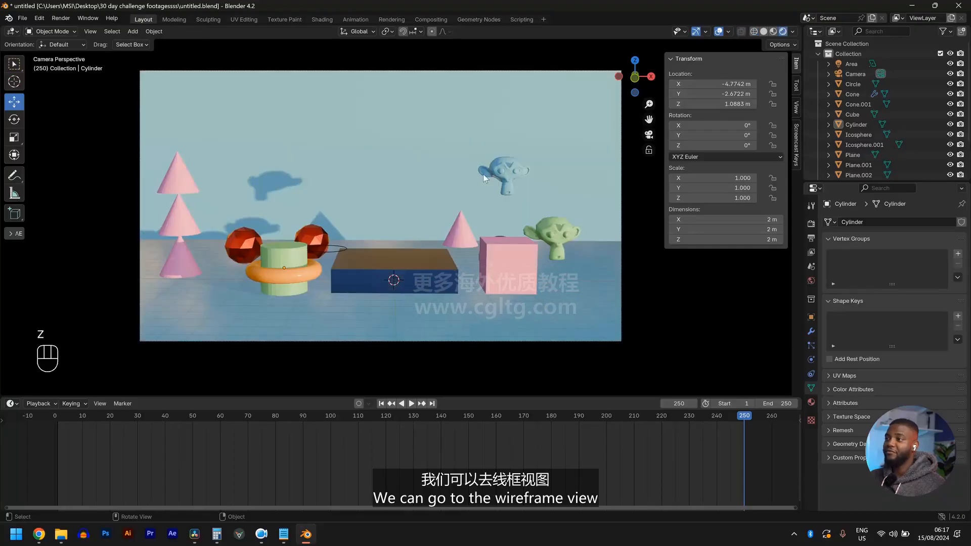
# View the scene in Wireframe and Solid viewport shading.
pyautogui.press('z')
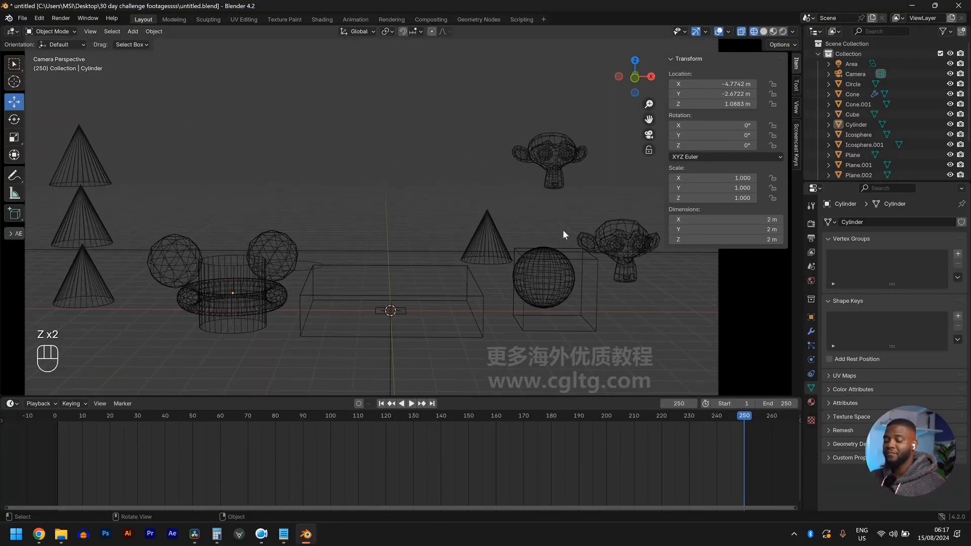
pyautogui.press('z')
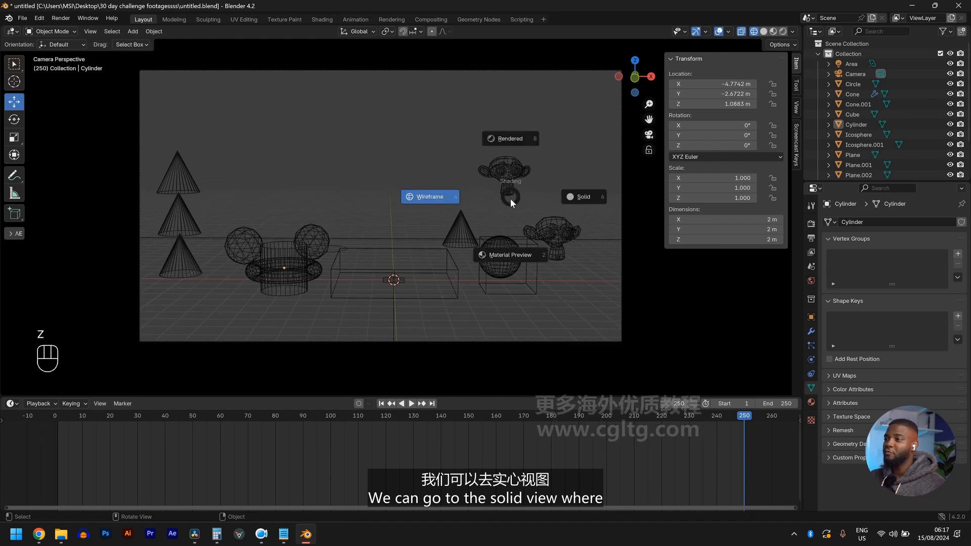
pyautogui.click(573, 199)
pyautogui.scroll(1, 288, 200)
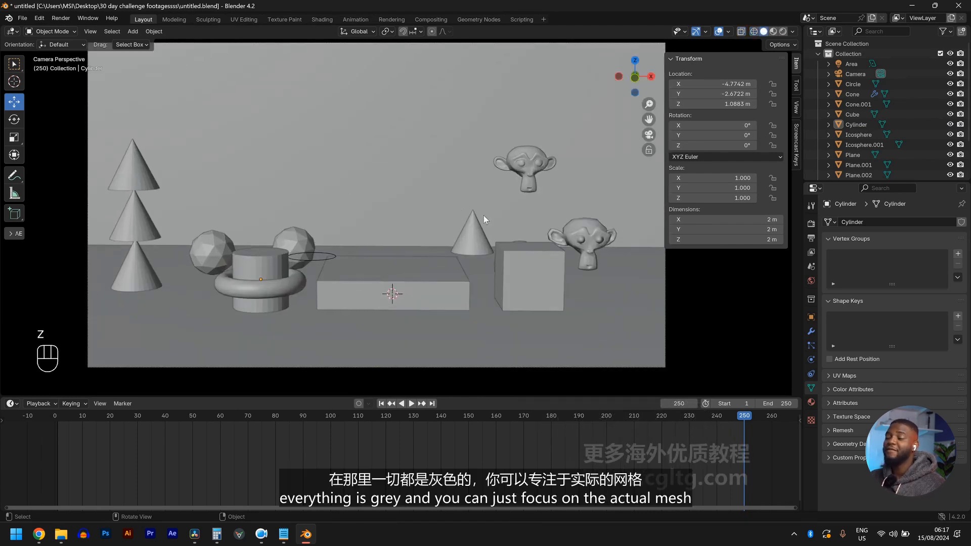
pyautogui.click(524, 170)
pyautogui.click(444, 201)
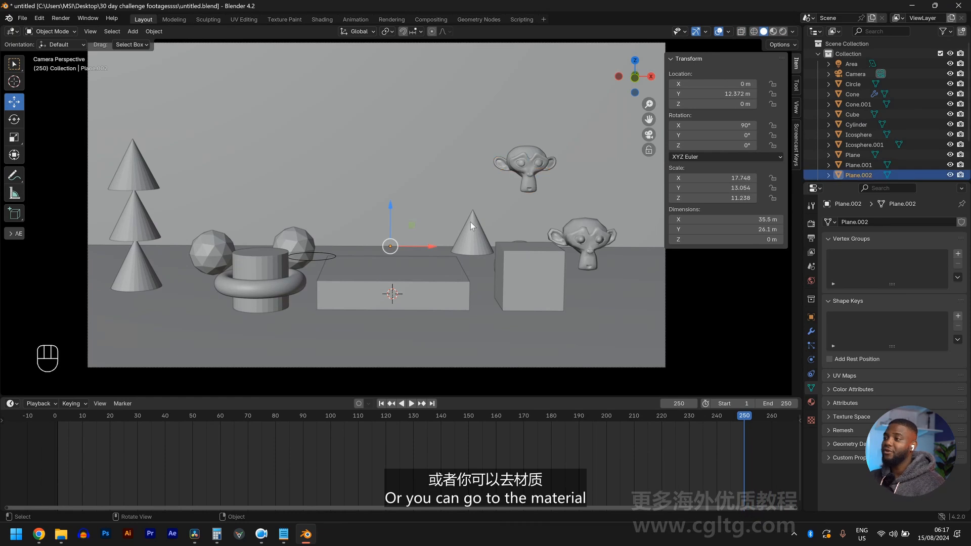
# View the scene in Material Preview shading and inspect the object colours from other angles.
pyautogui.press('z')
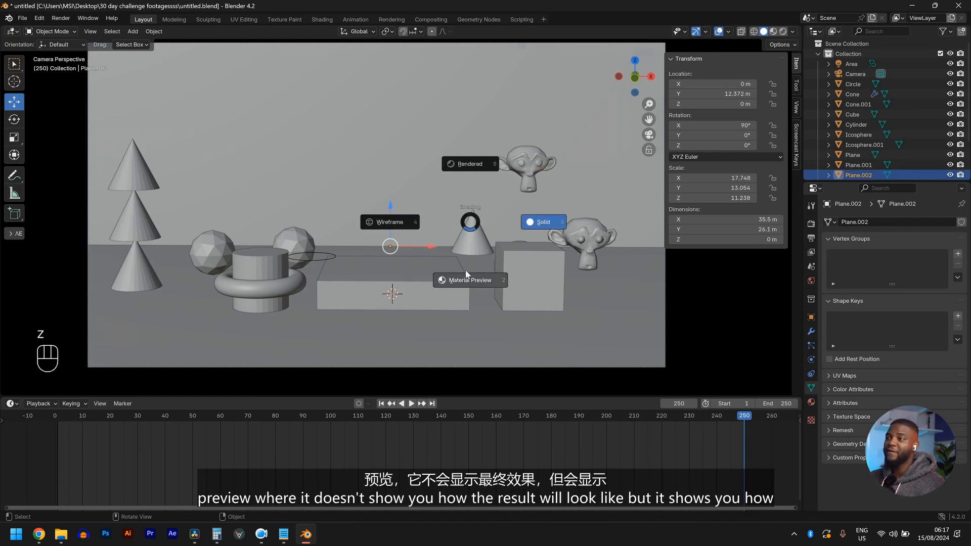
pyautogui.click(465, 270)
pyautogui.moveTo(495, 286); pyautogui.dragTo(384, 263, button='middle')
pyautogui.scroll(2, 384, 263)
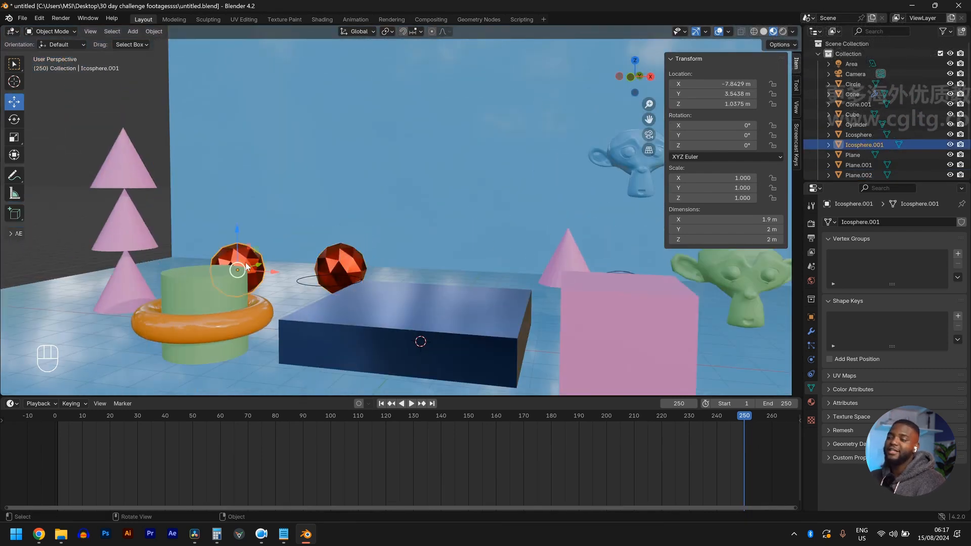
pyautogui.click(231, 265)
pyautogui.moveTo(263, 293); pyautogui.dragTo(377, 321, button='middle')
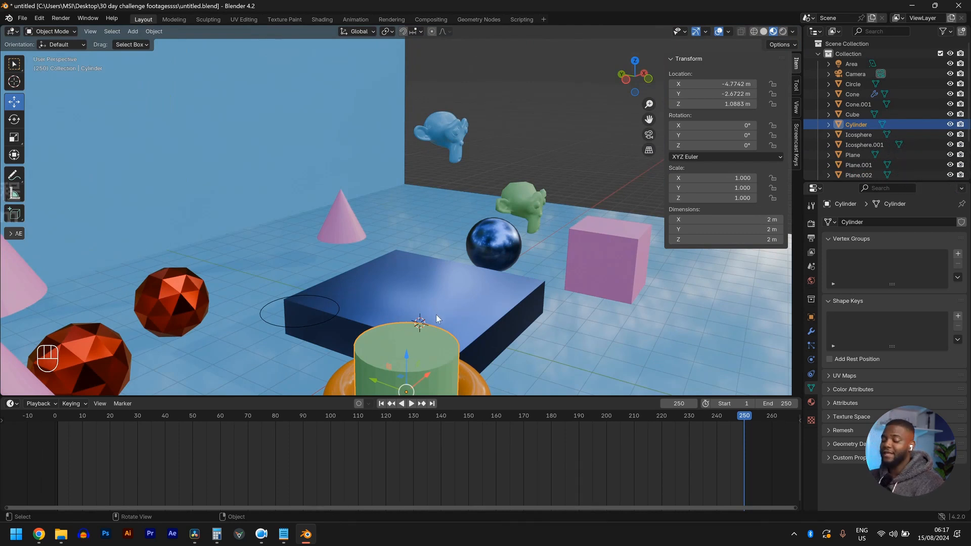
pyautogui.scroll(-2, 439, 260)
# Return to the camera view and display the scene in Rendered shading.
pyautogui.press('KP_0')
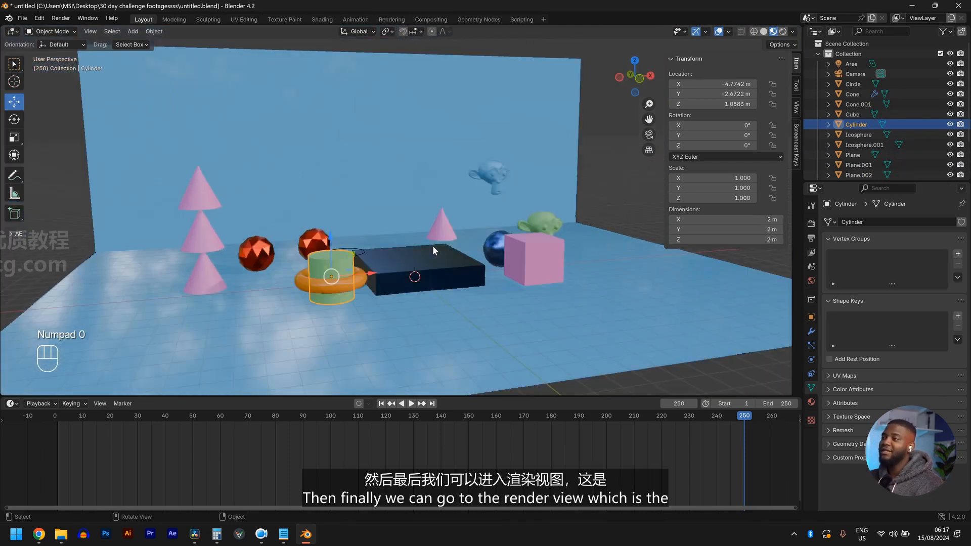
pyautogui.press('z')
pyautogui.click(423, 192)
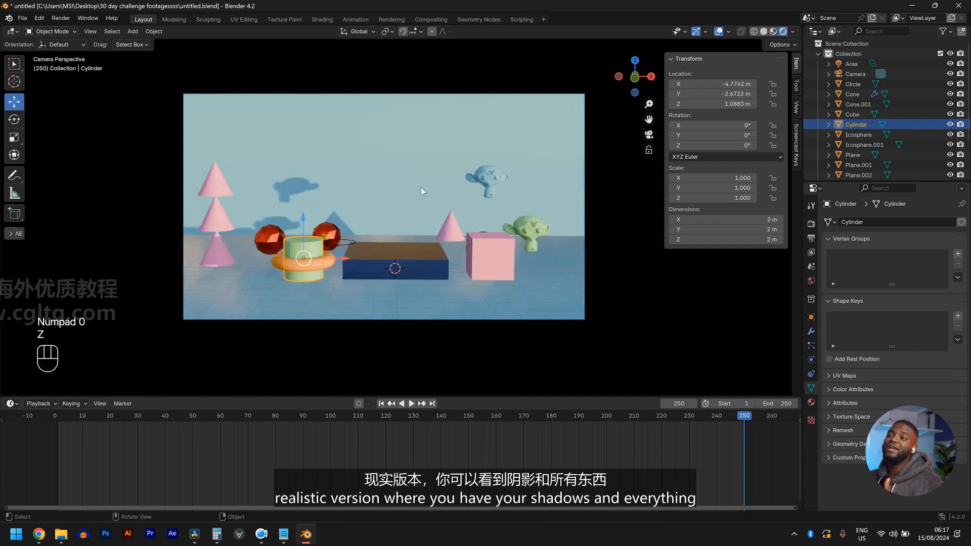
pyautogui.click(401, 293)
pyautogui.click(417, 190)
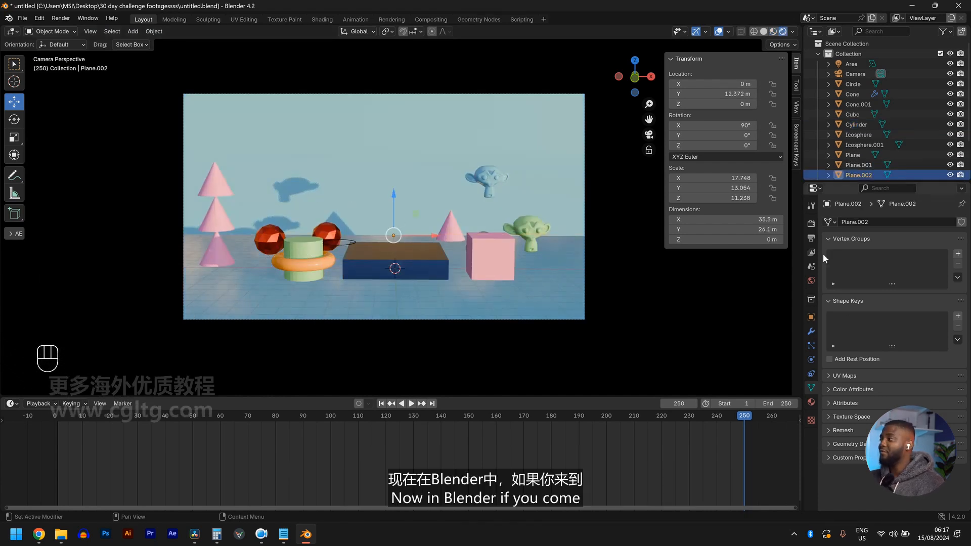
# Try the Workbench and Cycles render engines and switch back to EEVEE for comparison.
pyautogui.click(811, 223)
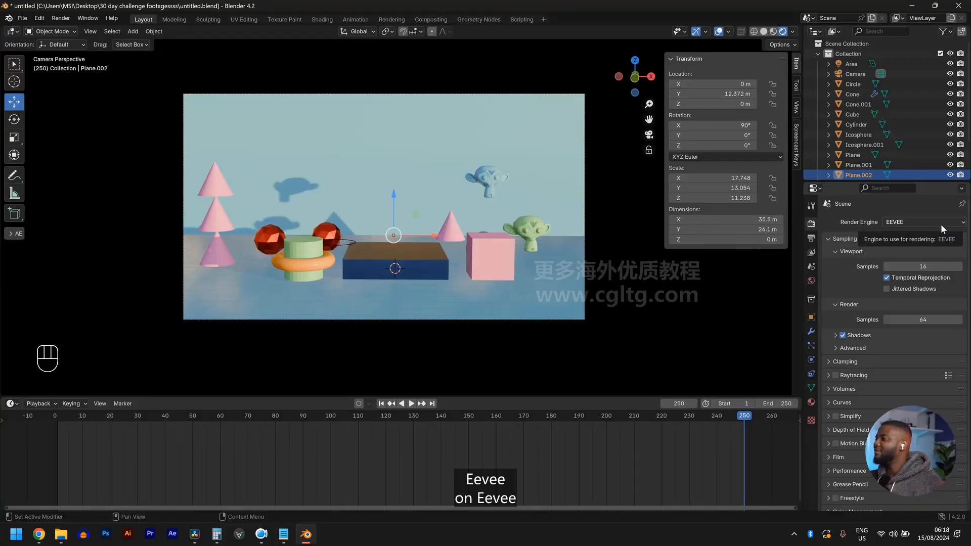
pyautogui.click(905, 222)
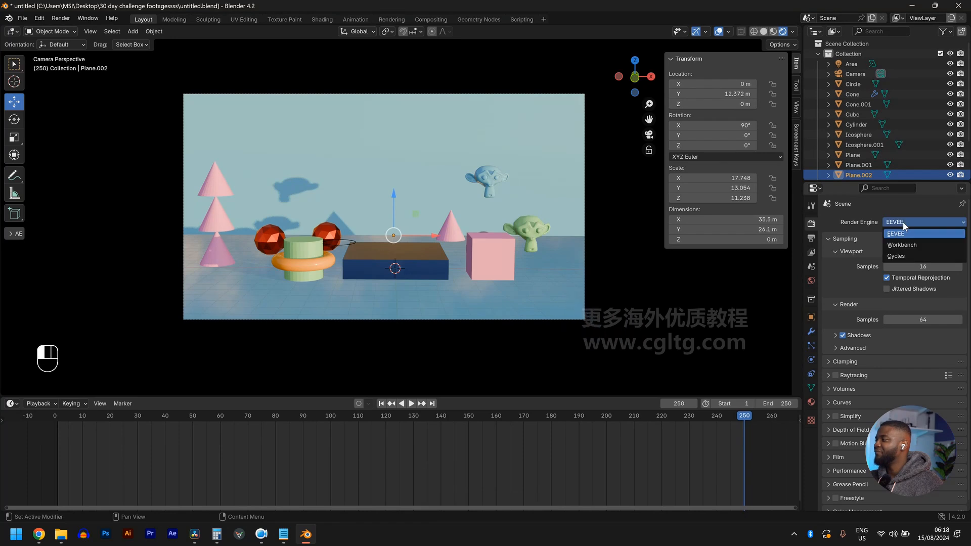
pyautogui.click(918, 247)
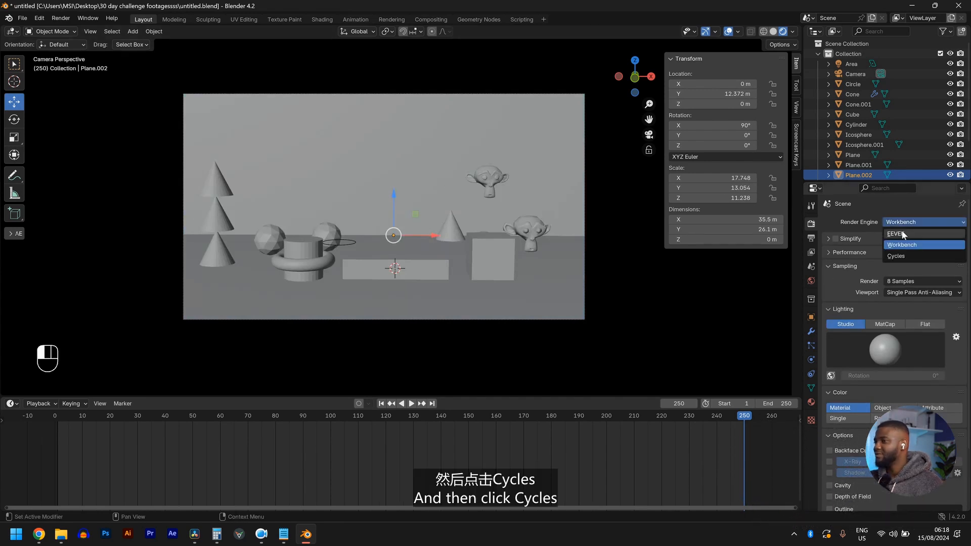
pyautogui.click(896, 256)
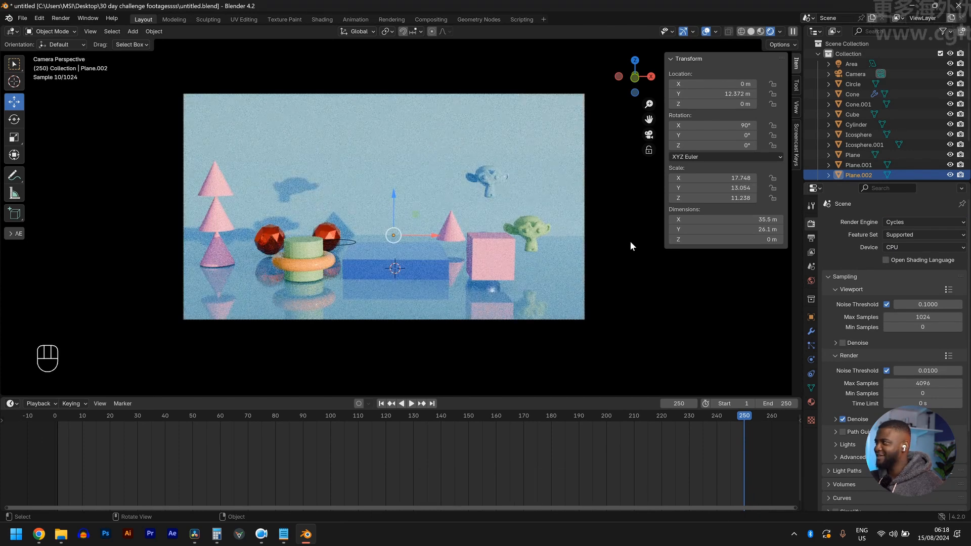
pyautogui.click(905, 222)
pyautogui.click(917, 229)
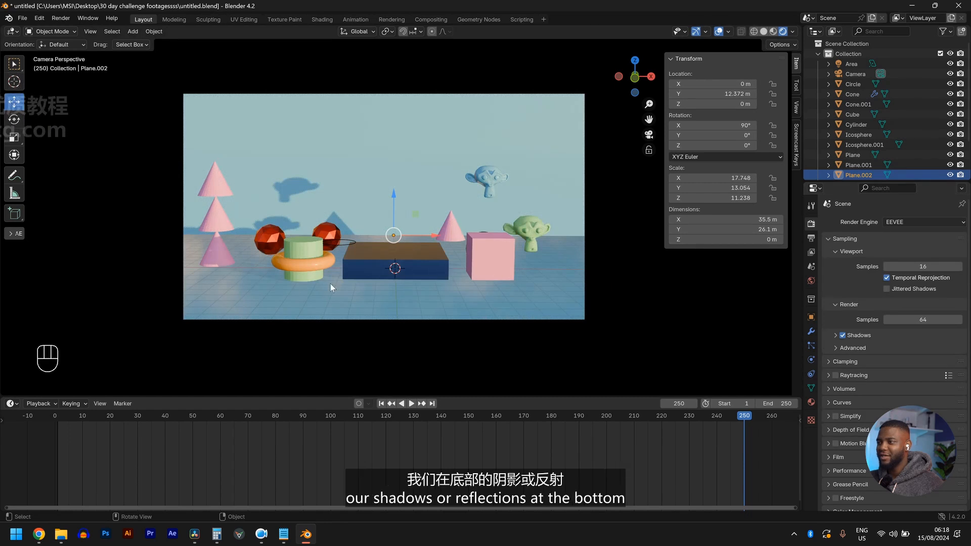
# Set the render engine to Cycles and open the floor plane's material settings.
pyautogui.click(222, 289)
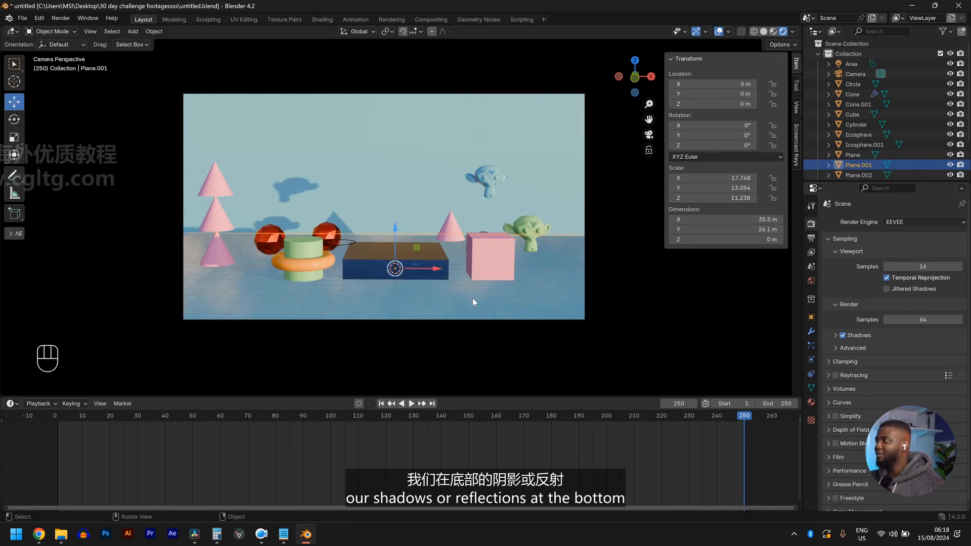
pyautogui.click(902, 222)
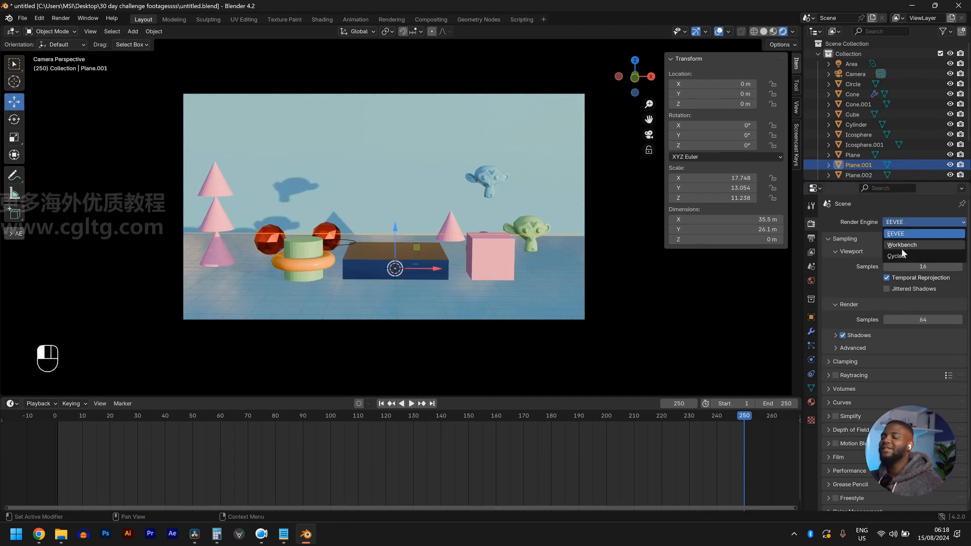
pyautogui.click(860, 244)
pyautogui.scroll(2, 376, 247)
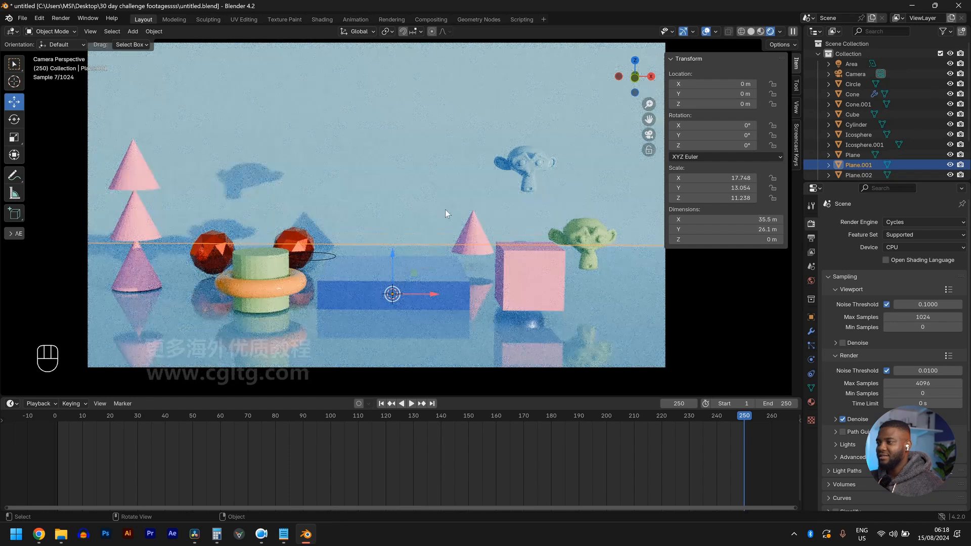
pyautogui.scroll(-2, 425, 230)
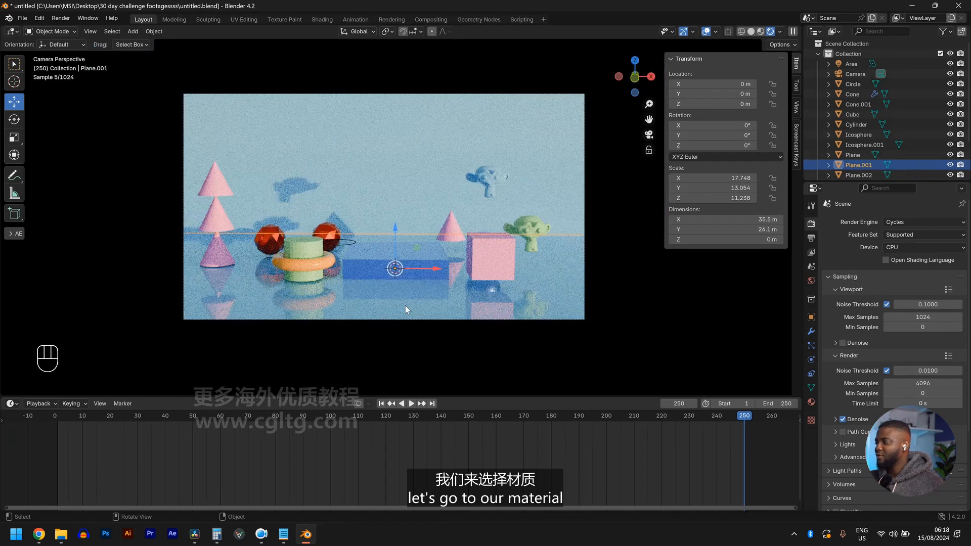
pyautogui.click(811, 402)
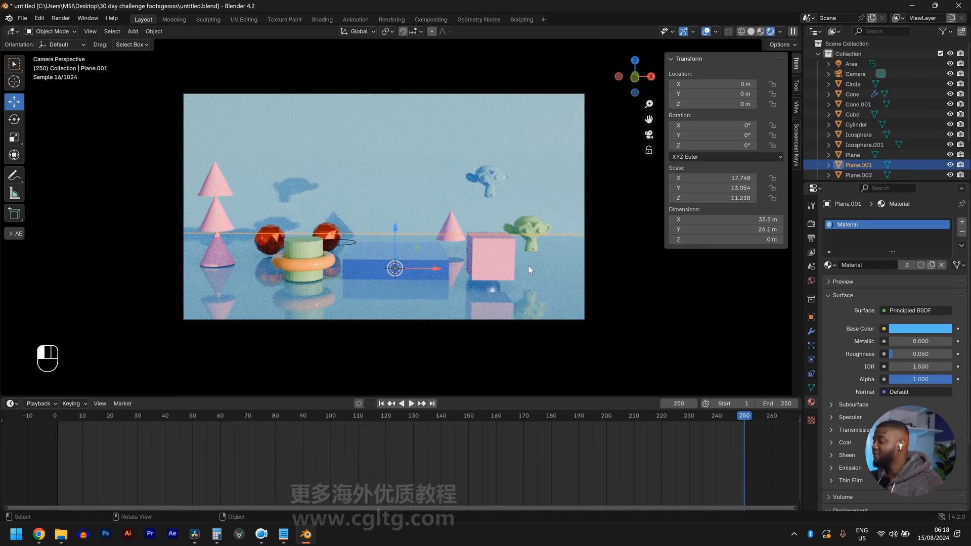
# Raise the roughness of the floor plane's blue material to 0.306.
pyautogui.click(906, 354)
pyautogui.moveTo(906, 354); pyautogui.dragTo(921, 354)
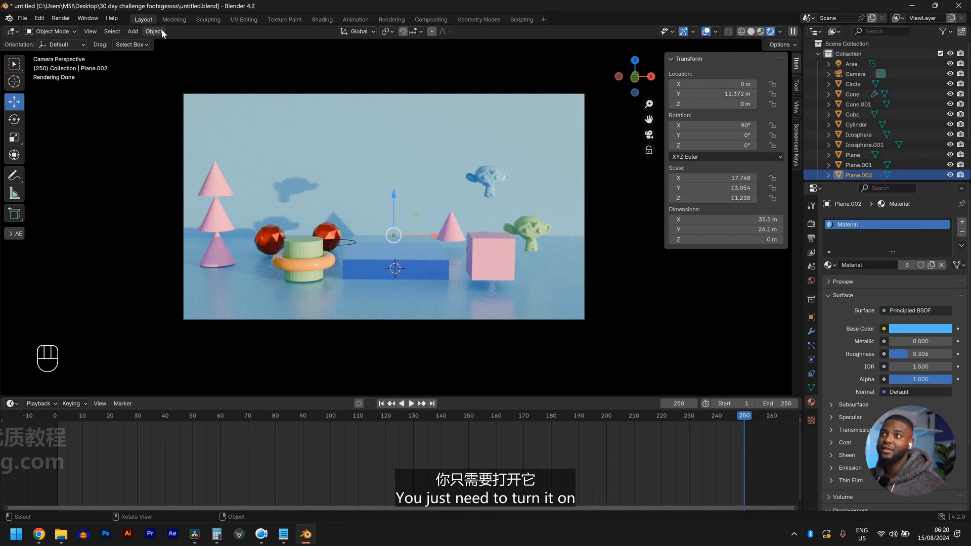
# Find the Node Wrangler add-on in the preferences, make sure it is enabled, and open the options for saving preferences.
pyautogui.click(41, 18)
pyautogui.click(85, 147)
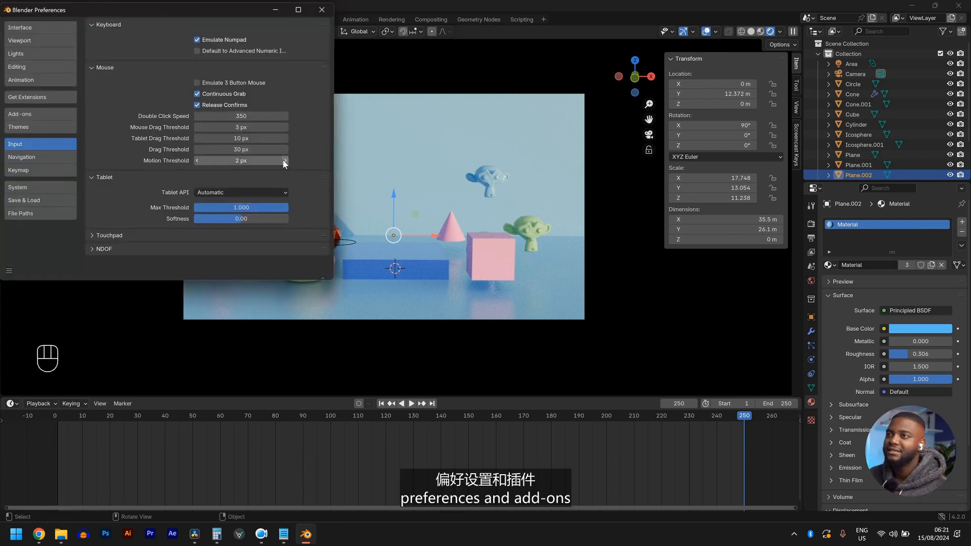
pyautogui.click(60, 113)
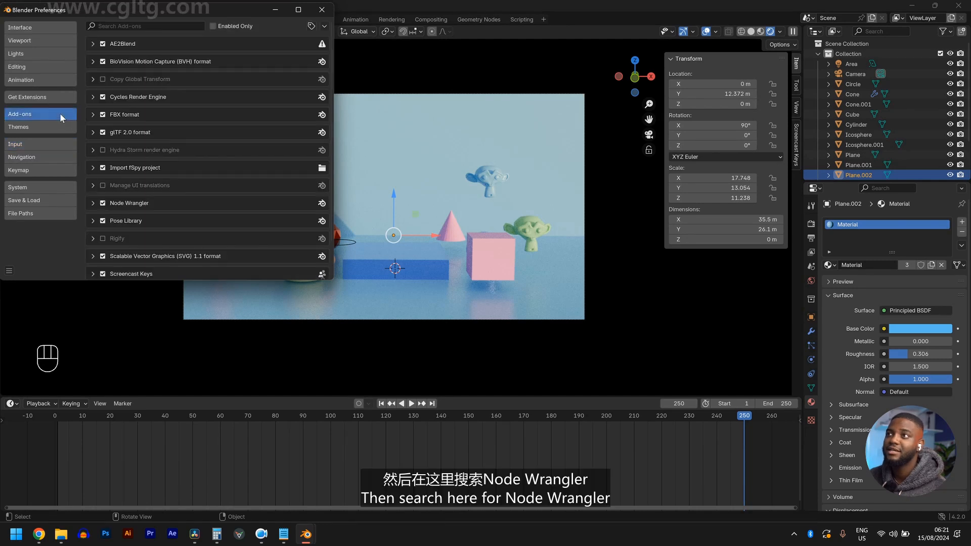
pyautogui.click(151, 26)
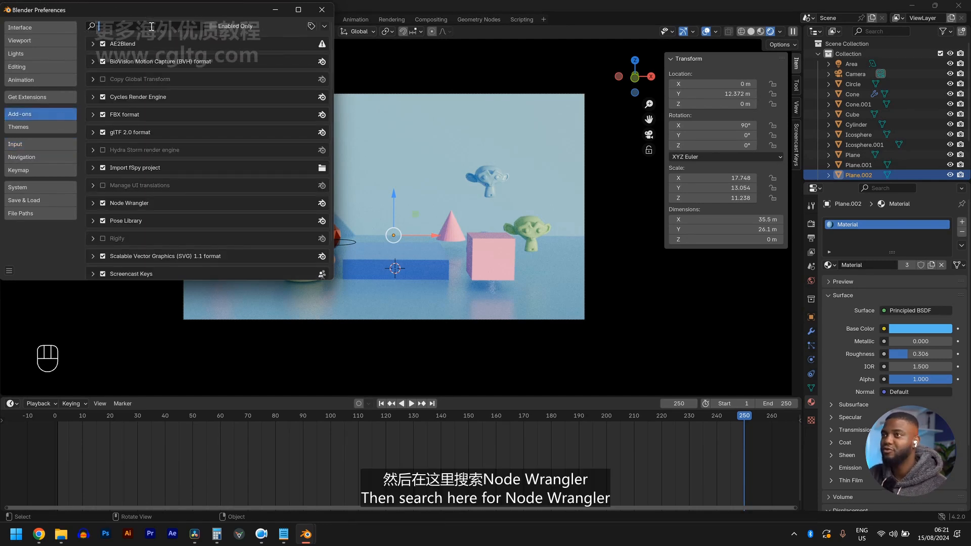
pyautogui.write('node')
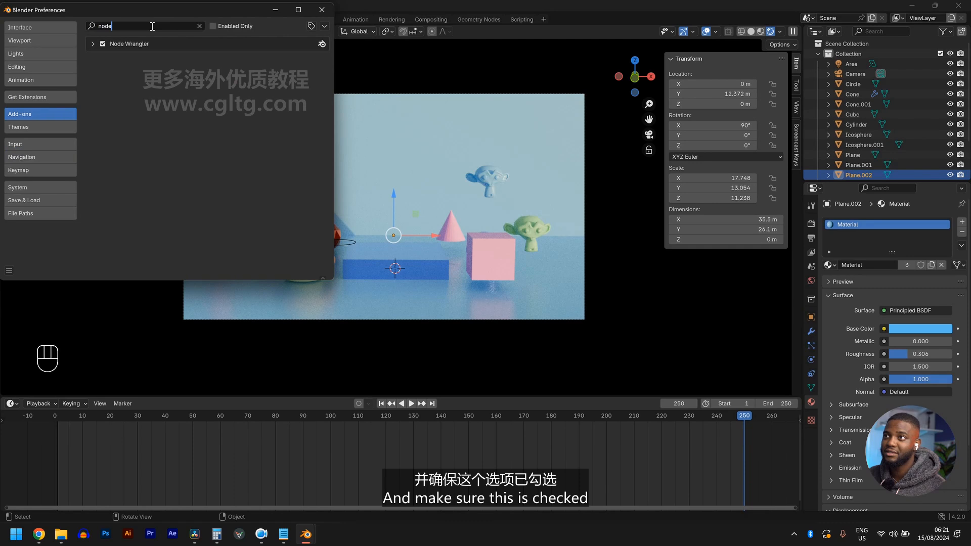
pyautogui.click(103, 44)
pyautogui.click(102, 44)
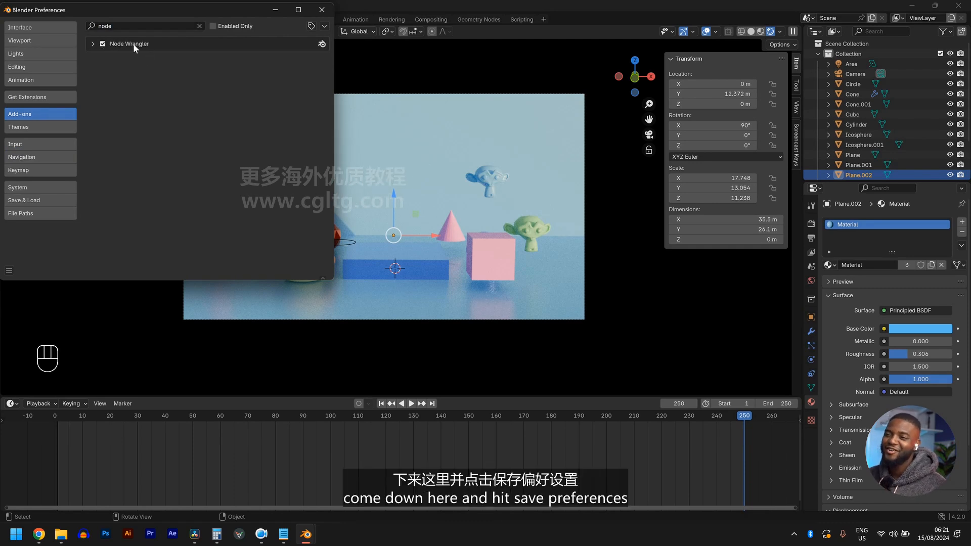
pyautogui.click(8, 271)
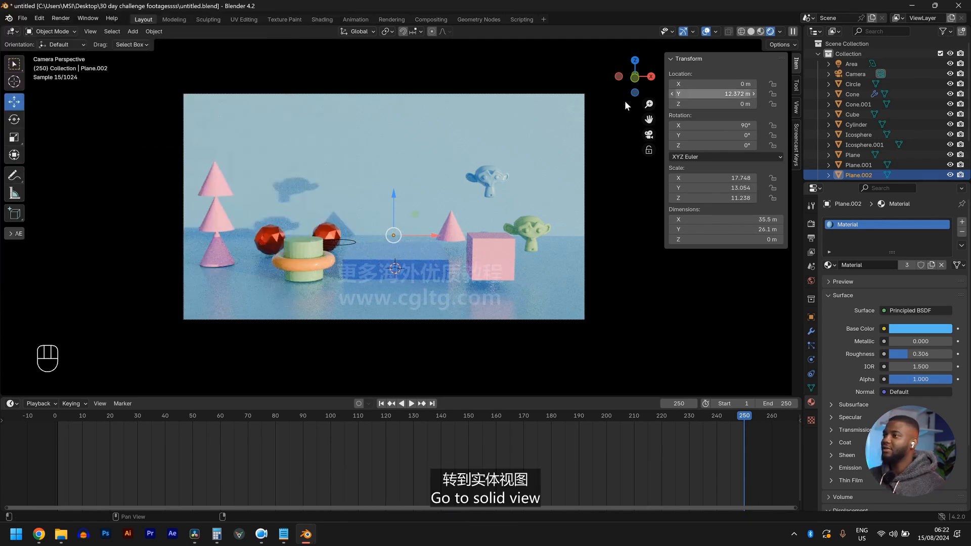
# Display the scene in Solid shading and orbit out of the camera view to see the whole set.
pyautogui.click(751, 31)
pyautogui.moveTo(435, 192); pyautogui.dragTo(447, 189, button='middle')
pyautogui.scroll(-3, 450, 213)
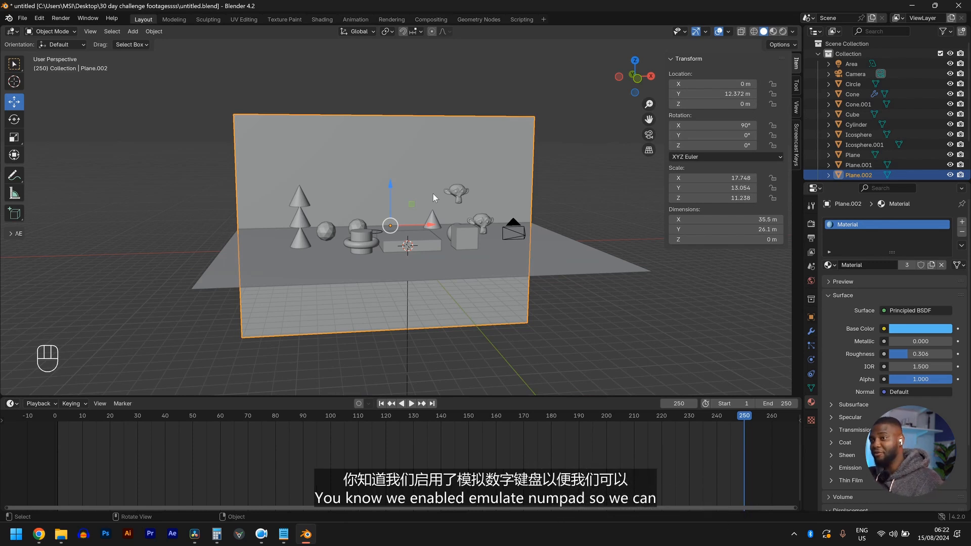
# Check the scene from the front, side, top and camera views, ending in a free perspective view.
pyautogui.press('1')
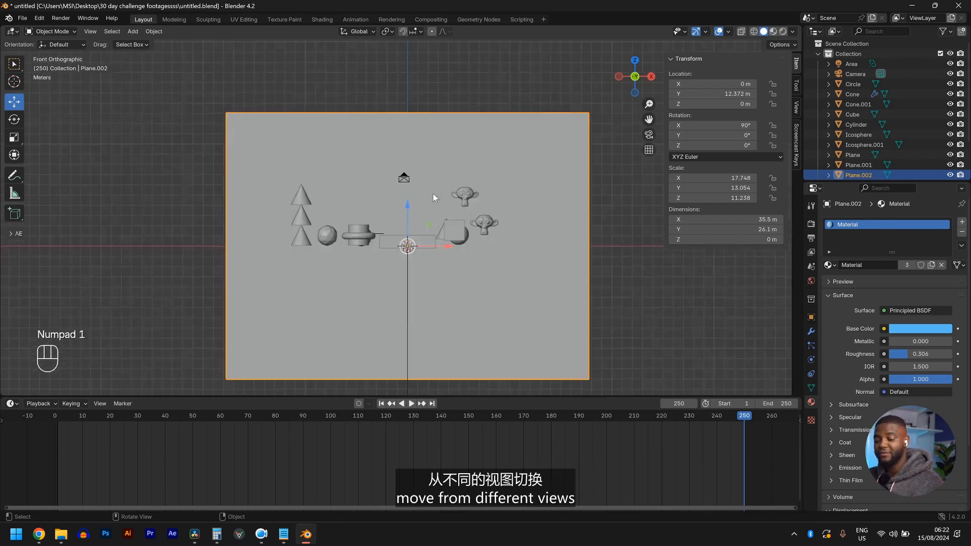
pyautogui.press('3')
pyautogui.press('1')
pyautogui.press('KP_7')
pyautogui.press('KP_1')
pyautogui.press('KP_0')
pyautogui.moveTo(321, 241); pyautogui.dragTo(394, 247, button='middle')
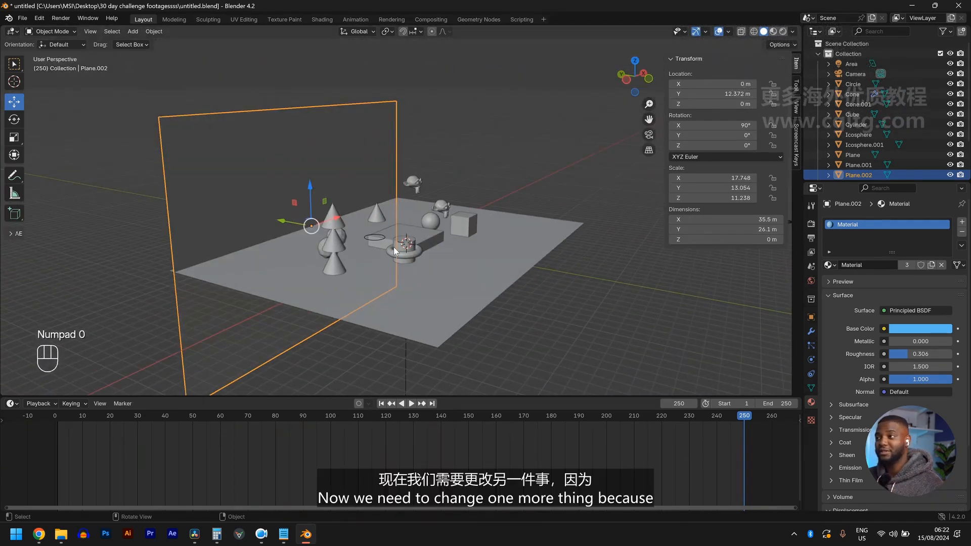
# Frame the single cone, the three-cone tree and the upper monkey head in the viewport, one after another.
pyautogui.click(380, 214)
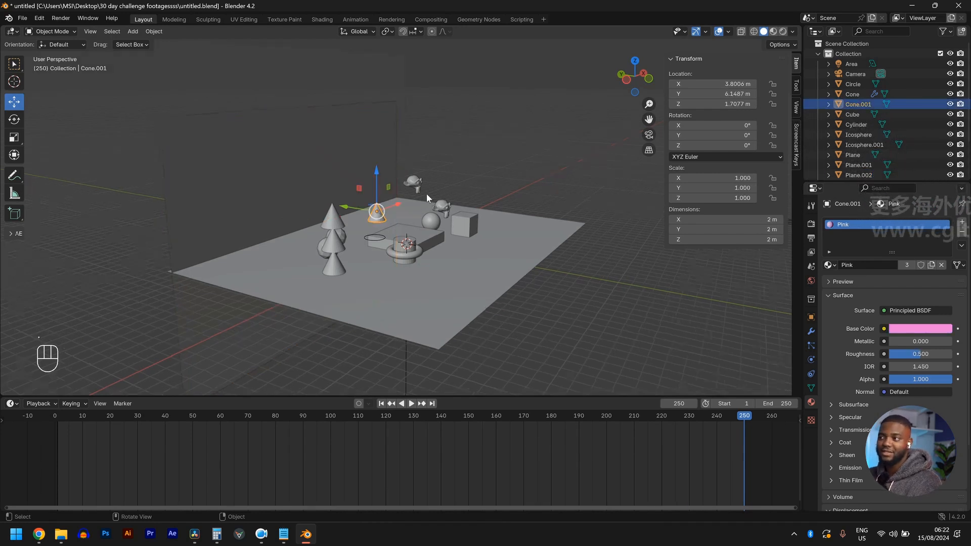
pyautogui.press('KP_Decimal')
pyautogui.scroll(-6, 426, 193)
pyautogui.scroll(-8, 428, 208)
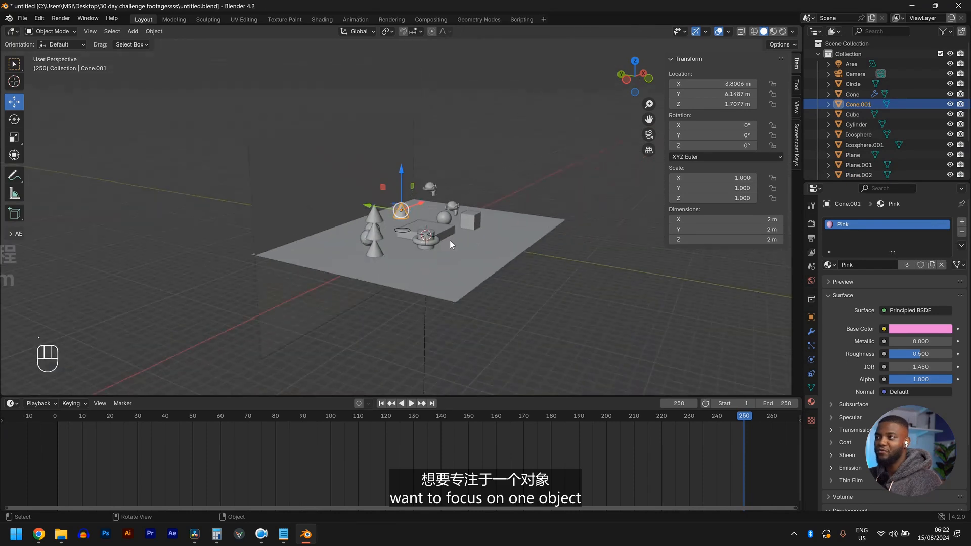
pyautogui.click(391, 223)
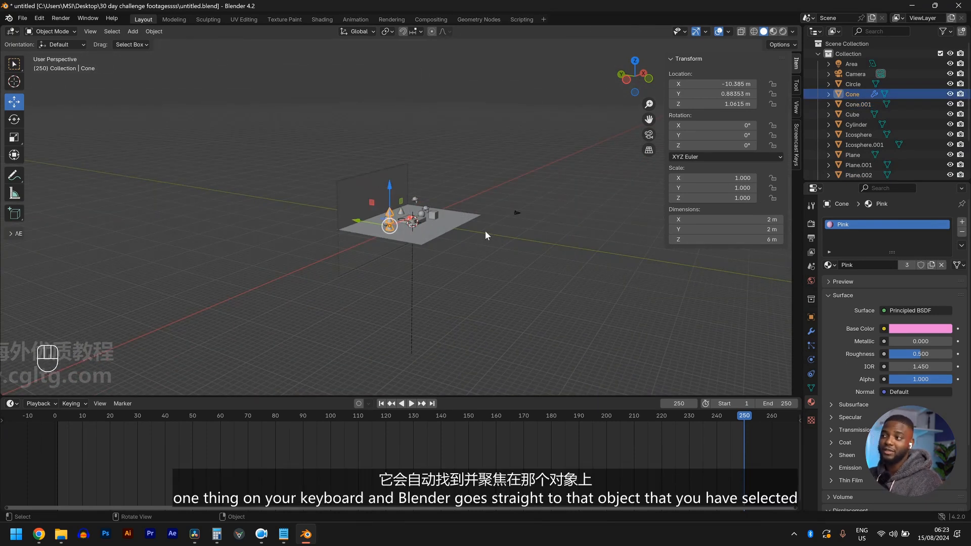
pyautogui.press('KP_Decimal')
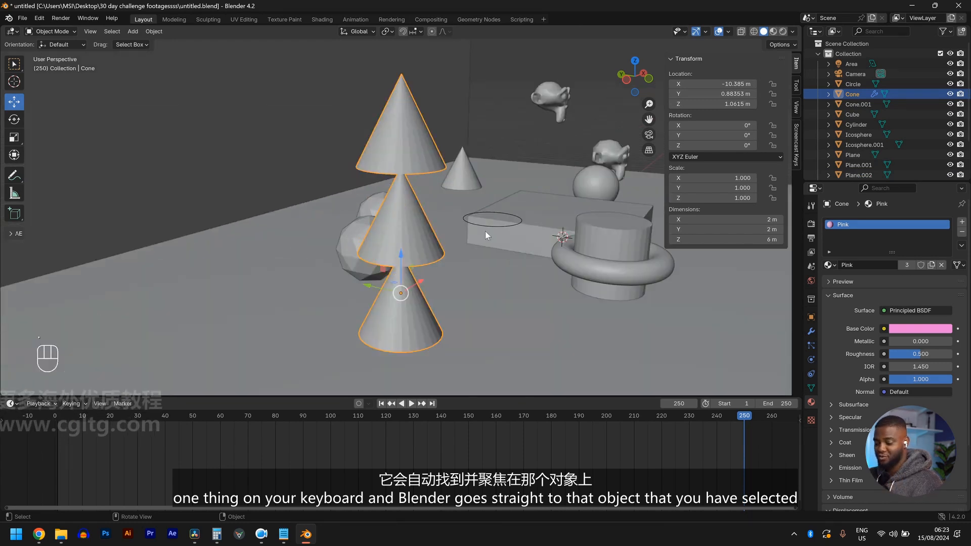
pyautogui.click(481, 184)
pyautogui.press('KP_Decimal')
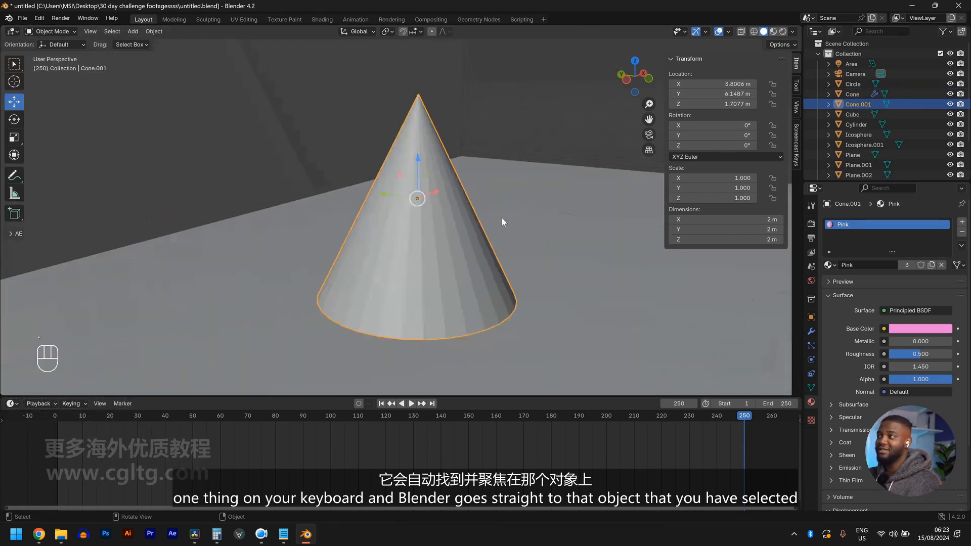
pyautogui.scroll(-5, 538, 220)
pyautogui.click(499, 103)
pyautogui.press('KP_Decimal')
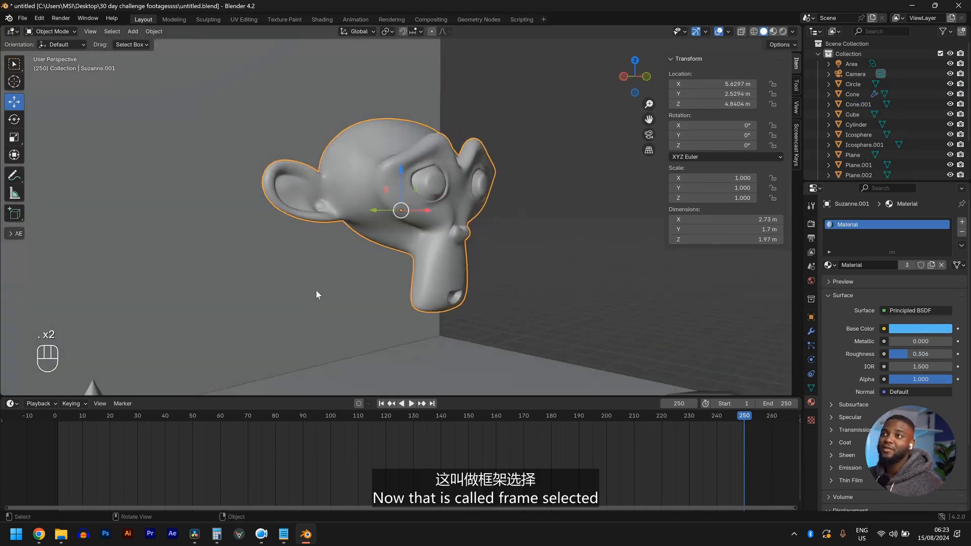
pyautogui.scroll(-5, 314, 292)
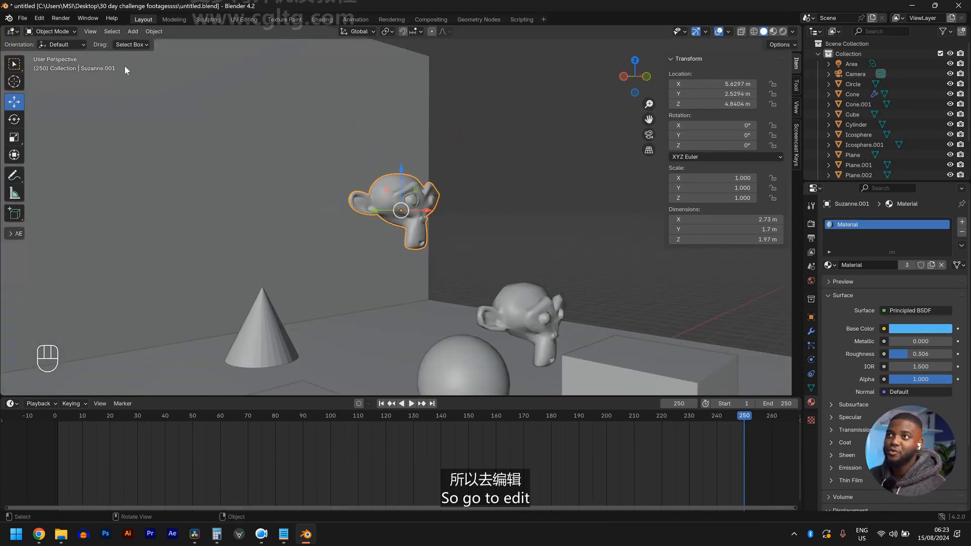
# Search the keymap preferences by name for "frame selec".
pyautogui.click(44, 17)
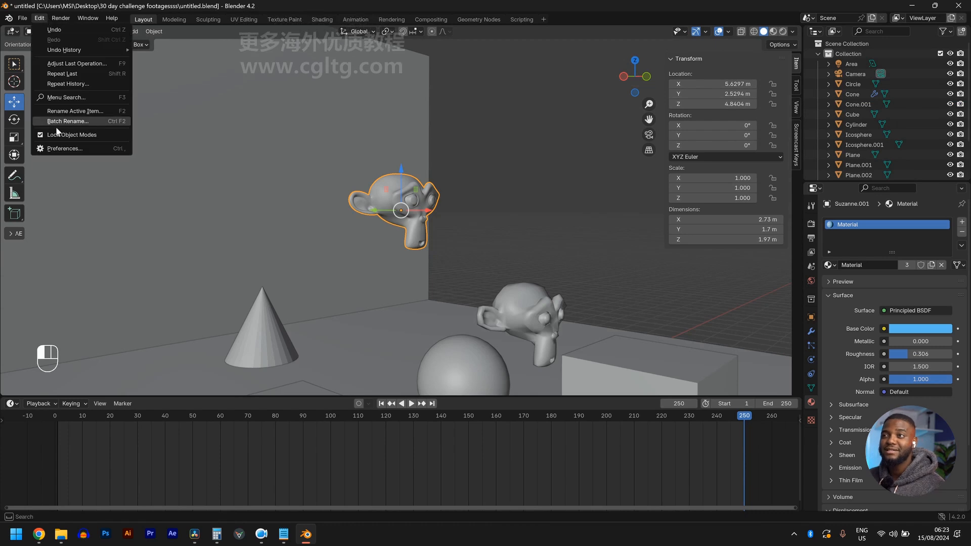
pyautogui.click(56, 144)
pyautogui.moveTo(205, 62); pyautogui.dragTo(266, 70)
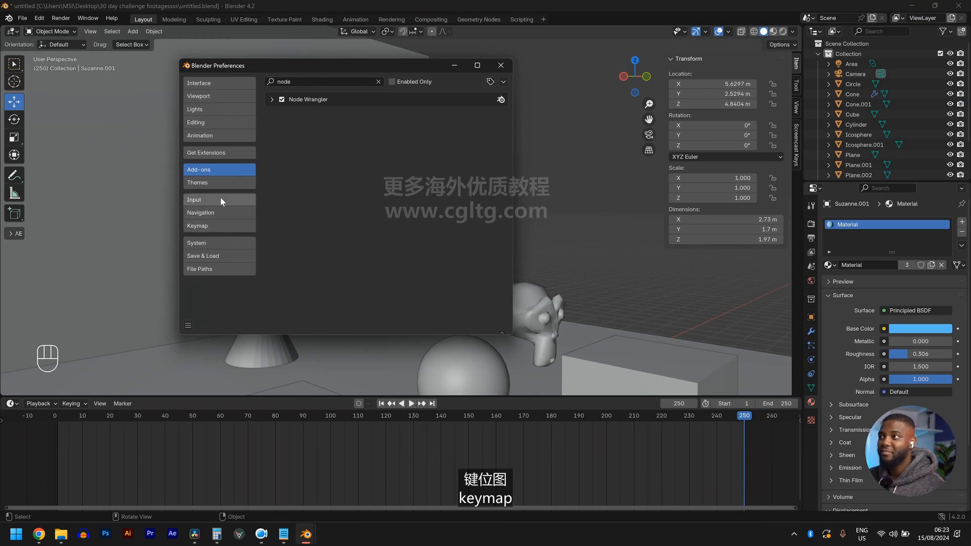
pyautogui.click(221, 225)
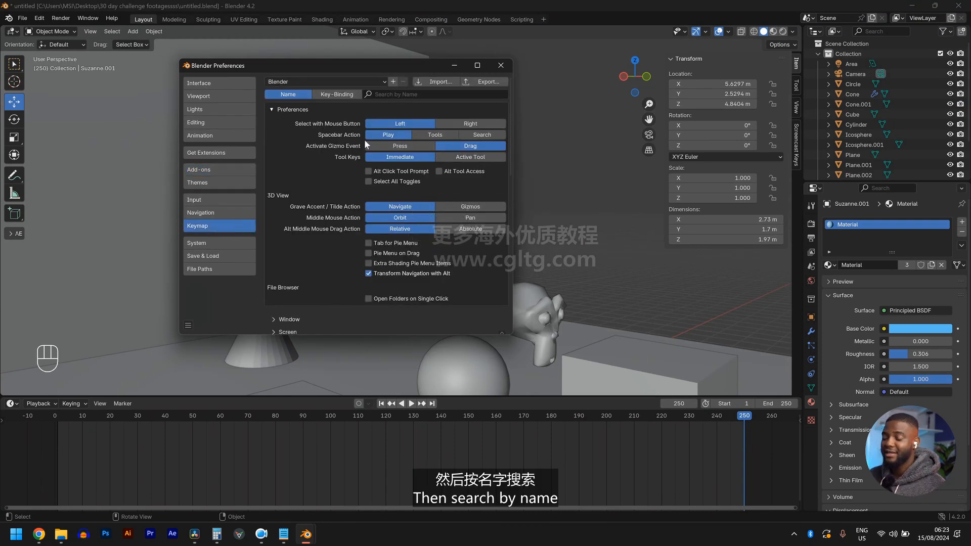
pyautogui.click(407, 96)
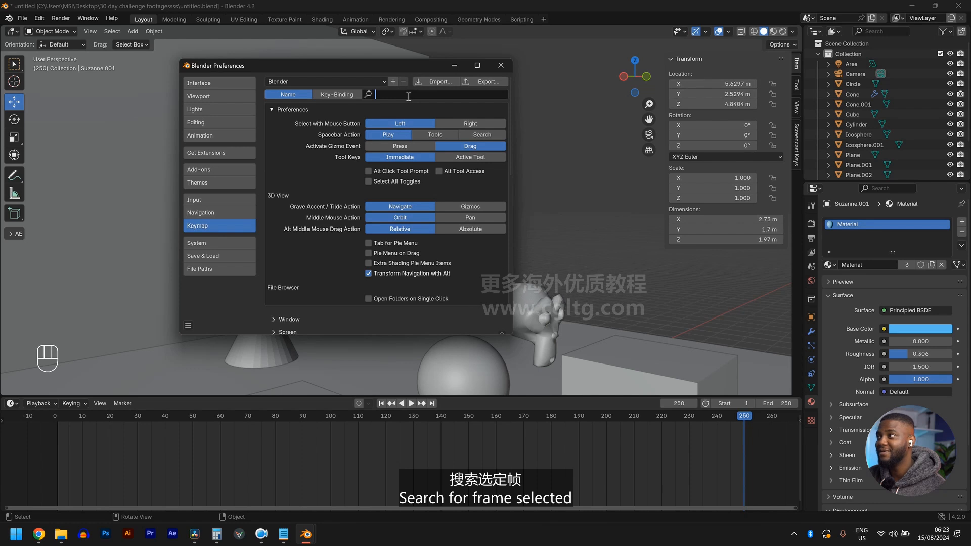
pyautogui.write('frame s')
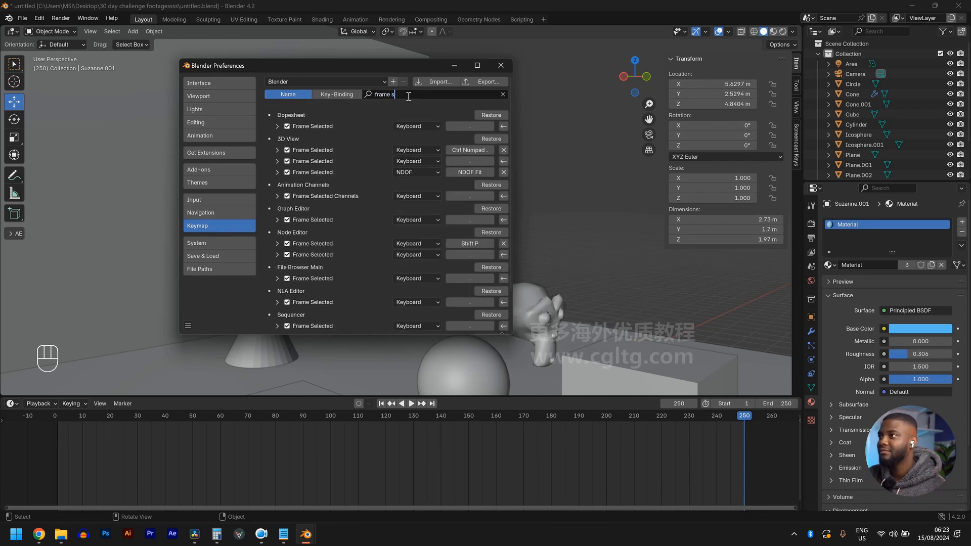
pyautogui.write('elec')
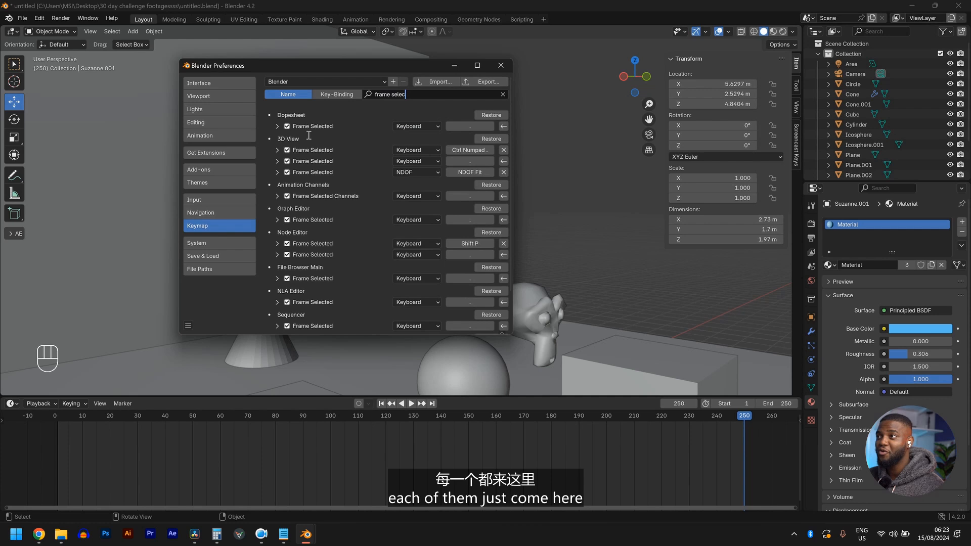
# Assign the full stop key to the Frame Selected shortcuts across the editors and open the options for saving preferences.
pyautogui.click(470, 126)
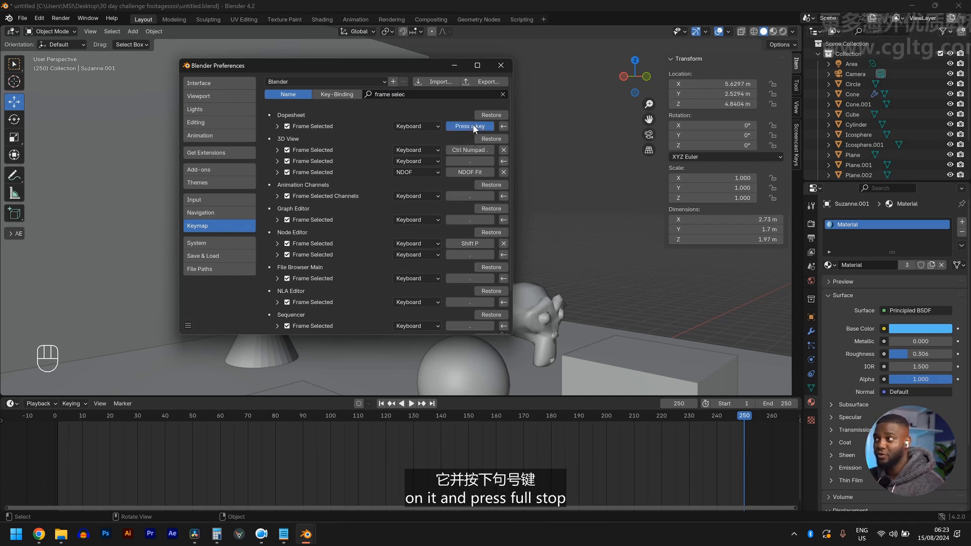
pyautogui.press('.')
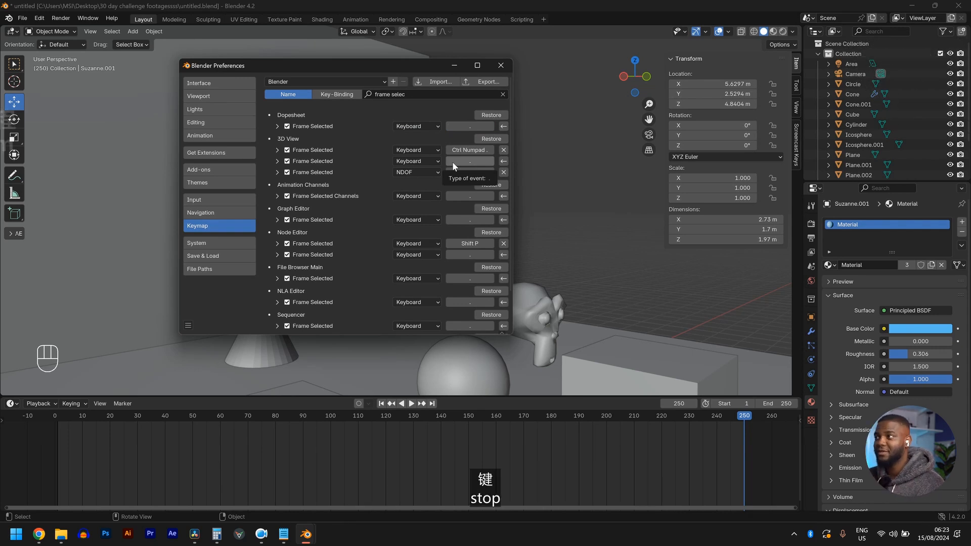
pyautogui.click(464, 162)
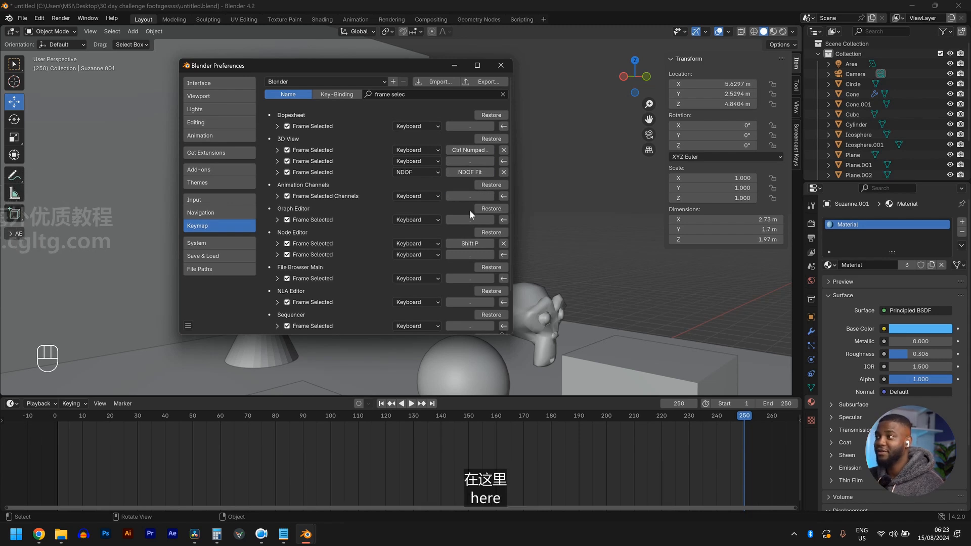
pyautogui.press('KP_Decimal')
pyautogui.scroll(-3, 469, 218)
pyautogui.press('.')
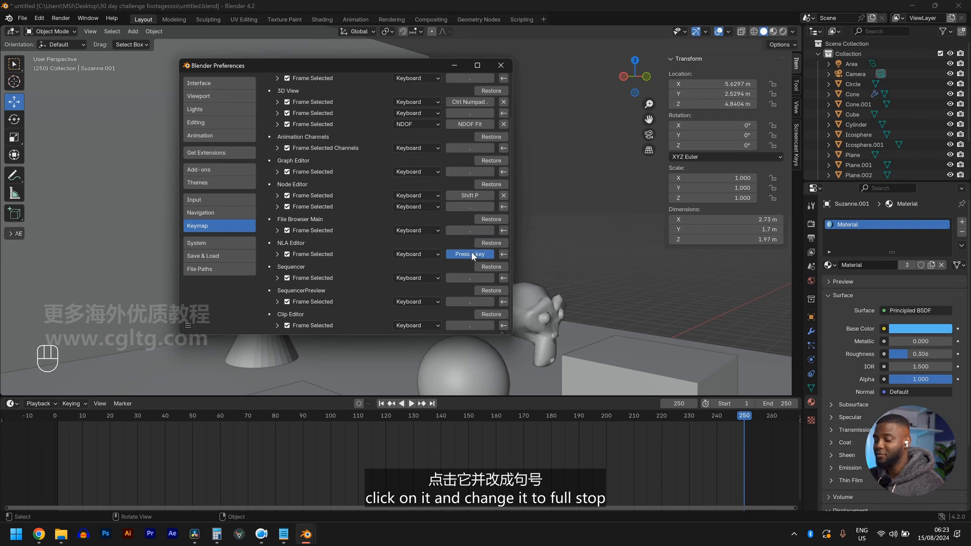
pyautogui.press('.')
pyautogui.click(469, 278)
pyautogui.click(470, 301)
pyautogui.press('.')
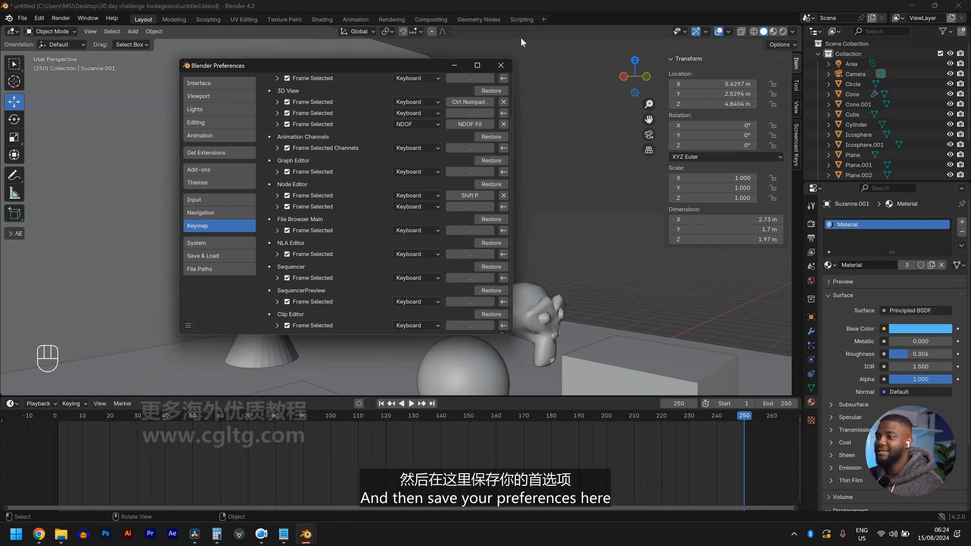
pyautogui.click(183, 326)
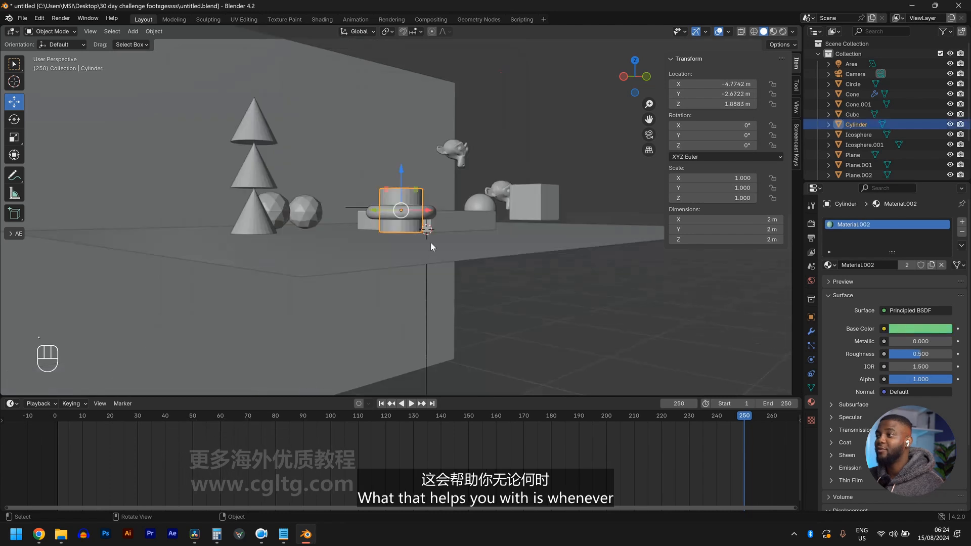
# Test the Frame Selected shortcut on the cylinder inside the torus and on the nearby icosphere.
pyautogui.scroll(-3, 429, 241)
pyautogui.click(463, 268)
pyautogui.scroll(2, 467, 262)
pyautogui.moveTo(467, 261); pyautogui.dragTo(468, 262, button='middle')
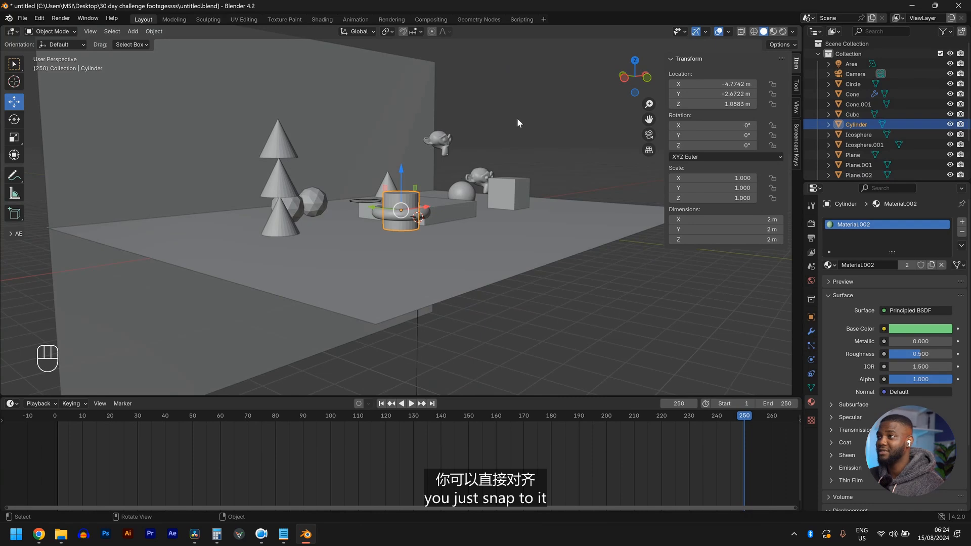
pyautogui.press('KP_Decimal')
pyautogui.click(116, 165)
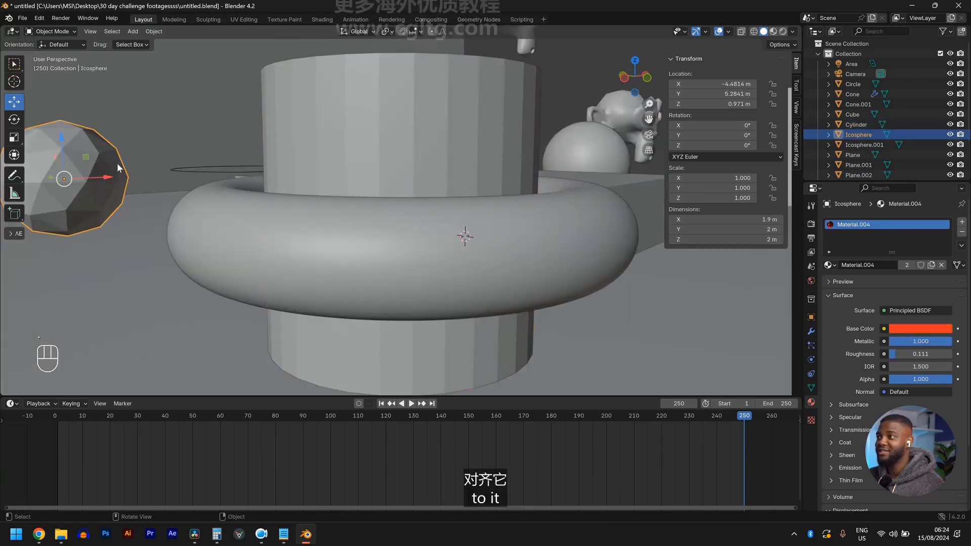
pyautogui.press('KP_Decimal')
pyautogui.scroll(-2, 408, 175)
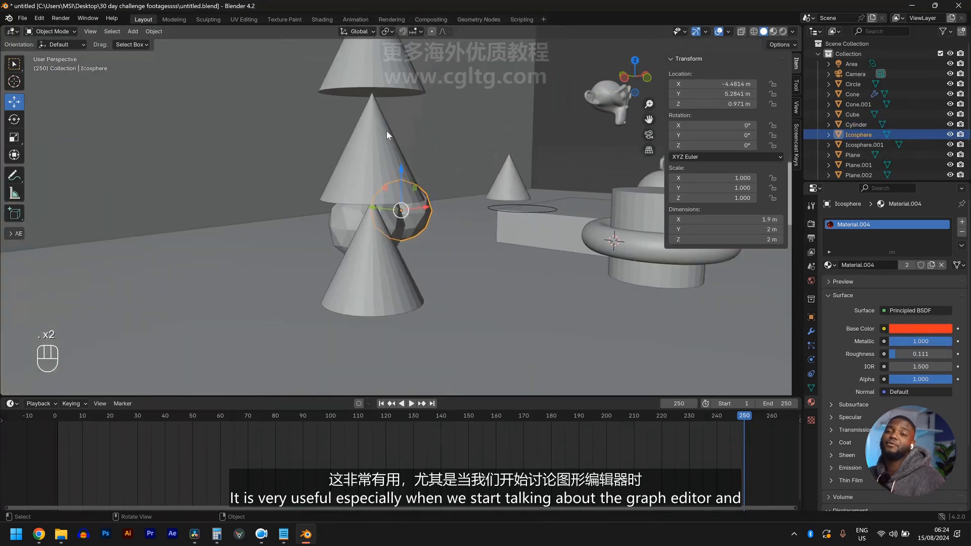